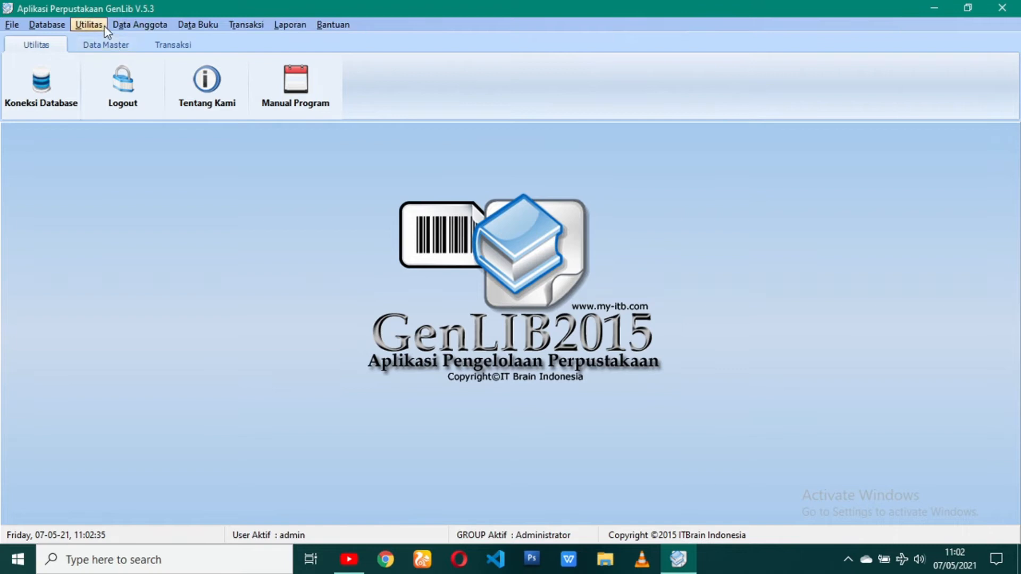
# Open the library identity record (Identitas Perpustakaan) and enable editing of its details
pyautogui.click(109, 25)
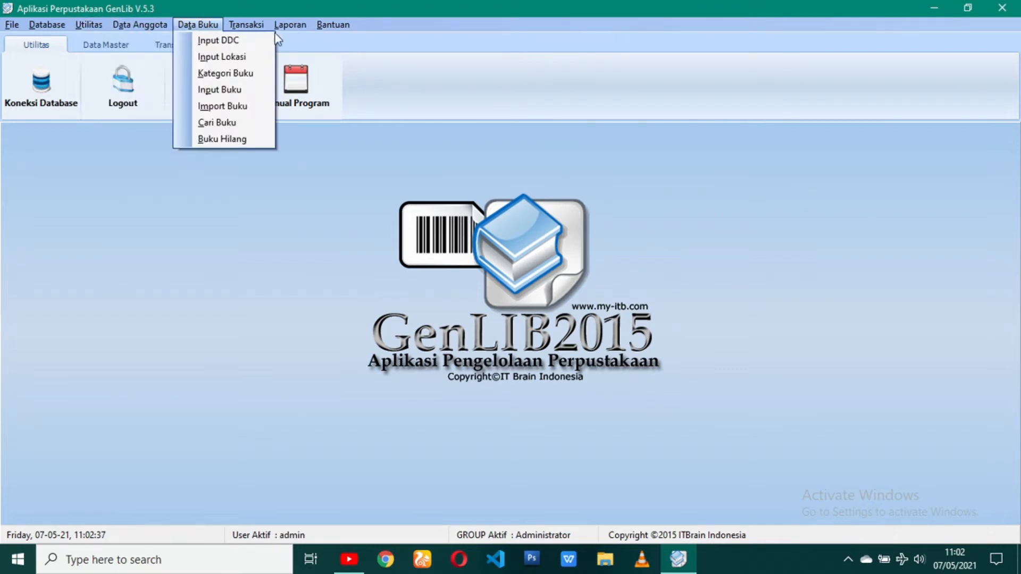
pyautogui.click(96, 39)
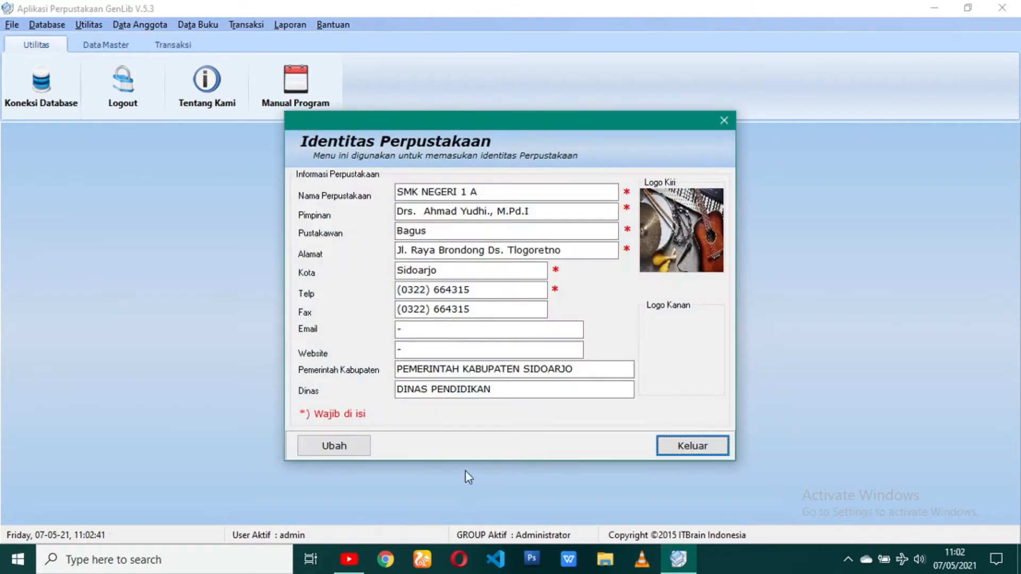
pyautogui.click(353, 448)
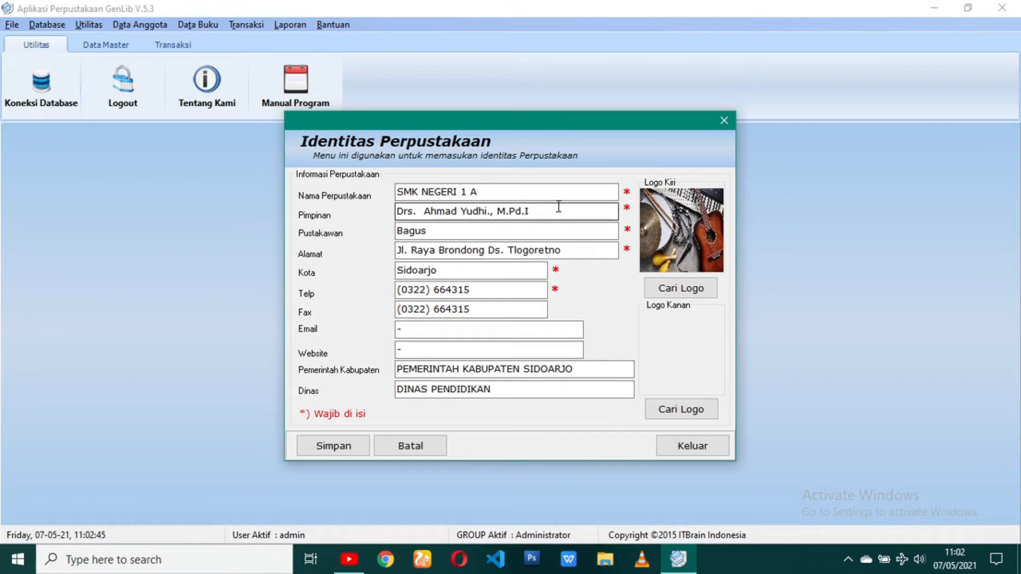
# Review the library identity fields one by one, from library name and head through contact details to regency government and department
pyautogui.moveTo(538, 191); pyautogui.dragTo(334, 196)
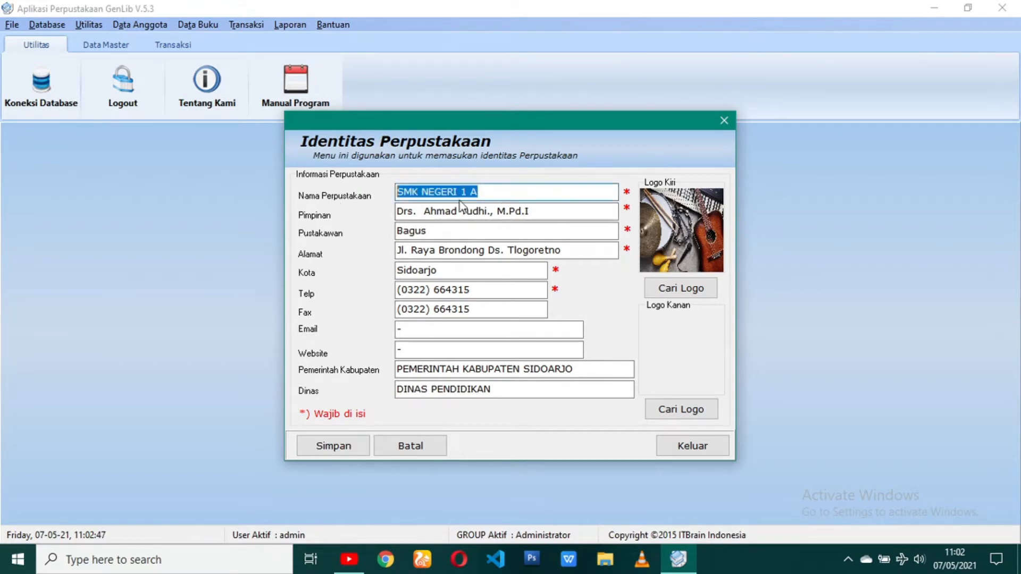
pyautogui.moveTo(548, 211); pyautogui.dragTo(353, 209)
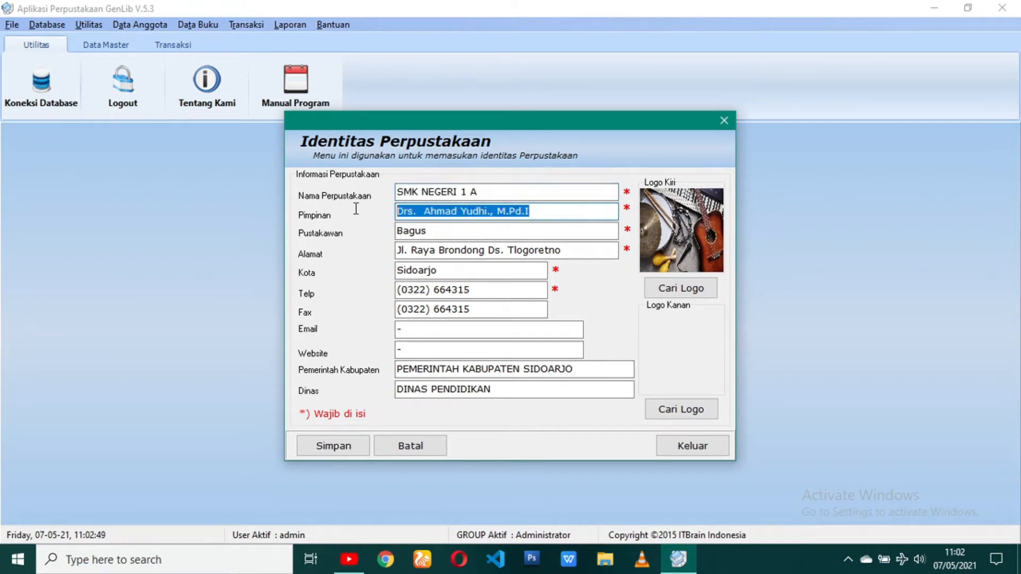
pyautogui.click(466, 229)
pyautogui.moveTo(466, 229); pyautogui.dragTo(378, 231)
pyautogui.moveTo(572, 251); pyautogui.dragTo(391, 267)
pyautogui.moveTo(532, 270); pyautogui.dragTo(378, 273)
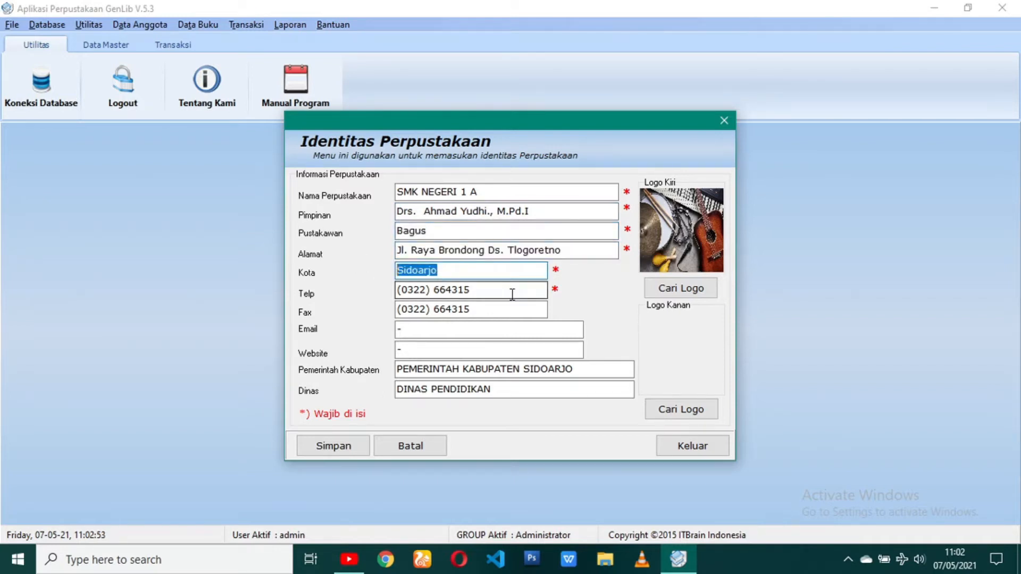
pyautogui.moveTo(473, 290); pyautogui.dragTo(324, 293)
pyautogui.moveTo(477, 308); pyautogui.dragTo(381, 306)
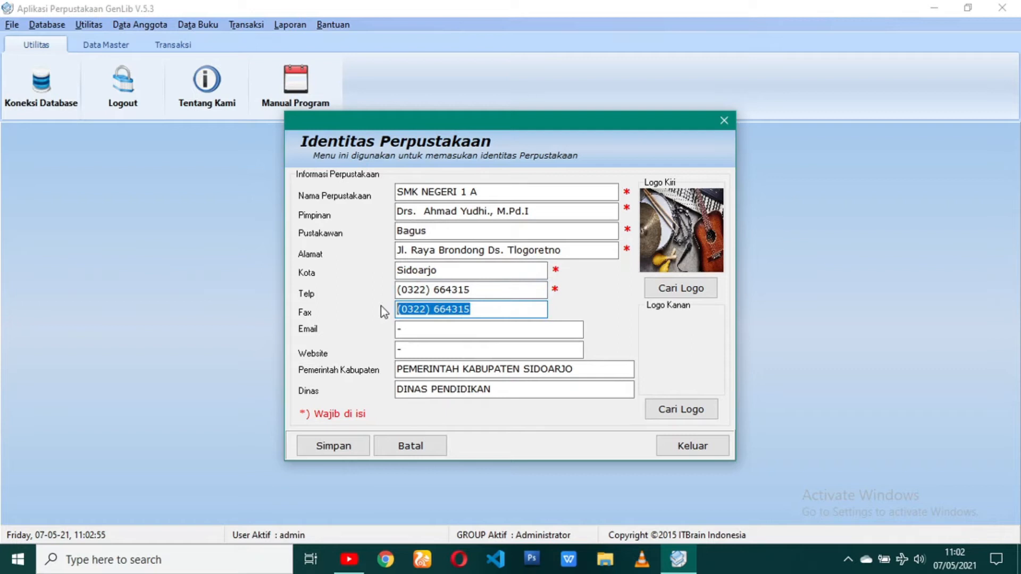
pyautogui.moveTo(430, 334); pyautogui.dragTo(399, 363)
pyautogui.moveTo(572, 372); pyautogui.dragTo(373, 368)
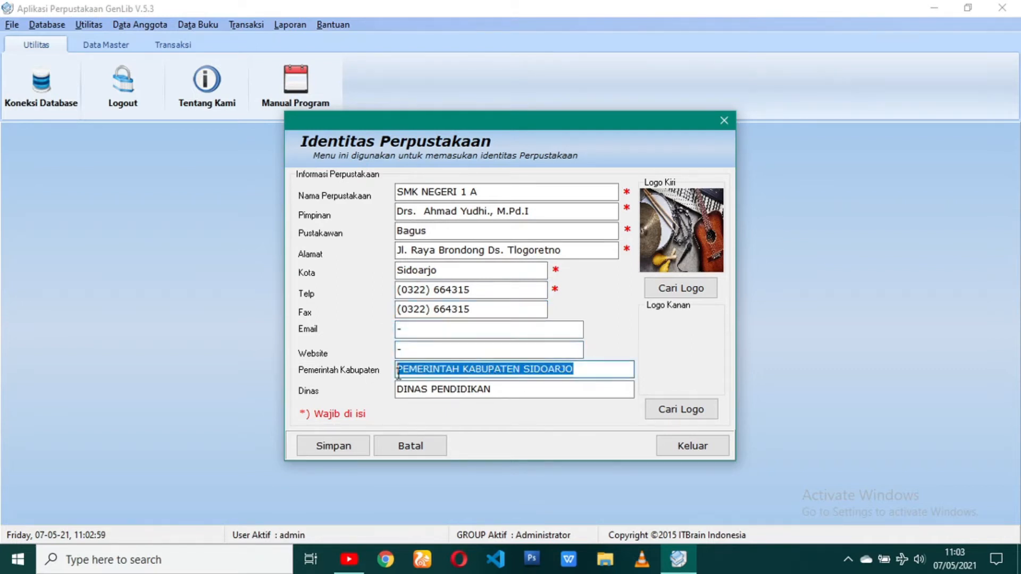
pyautogui.moveTo(504, 391); pyautogui.dragTo(389, 390)
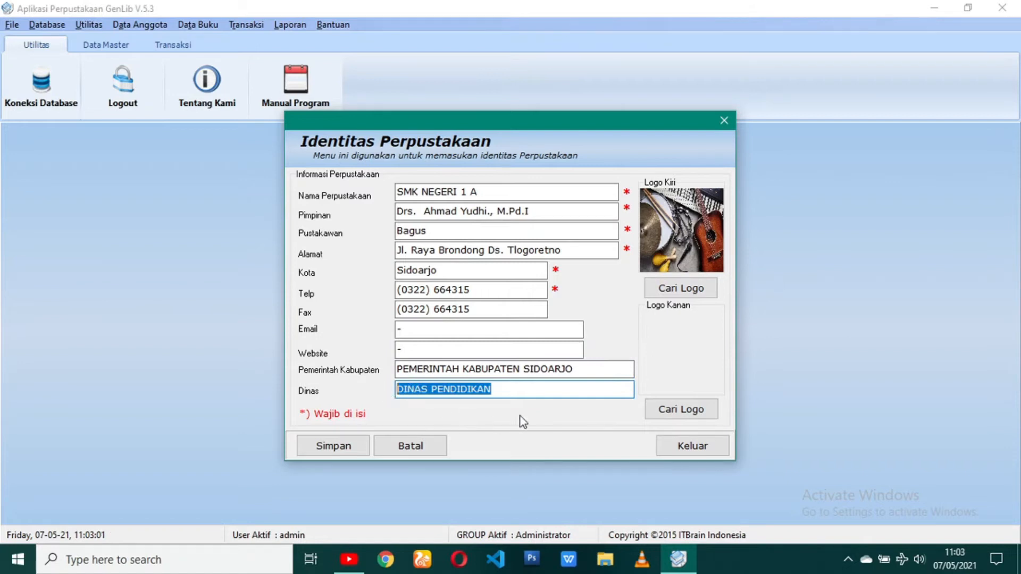
# Load images(1).jpg from the General Library folder as the library's left logo
pyautogui.click(682, 289)
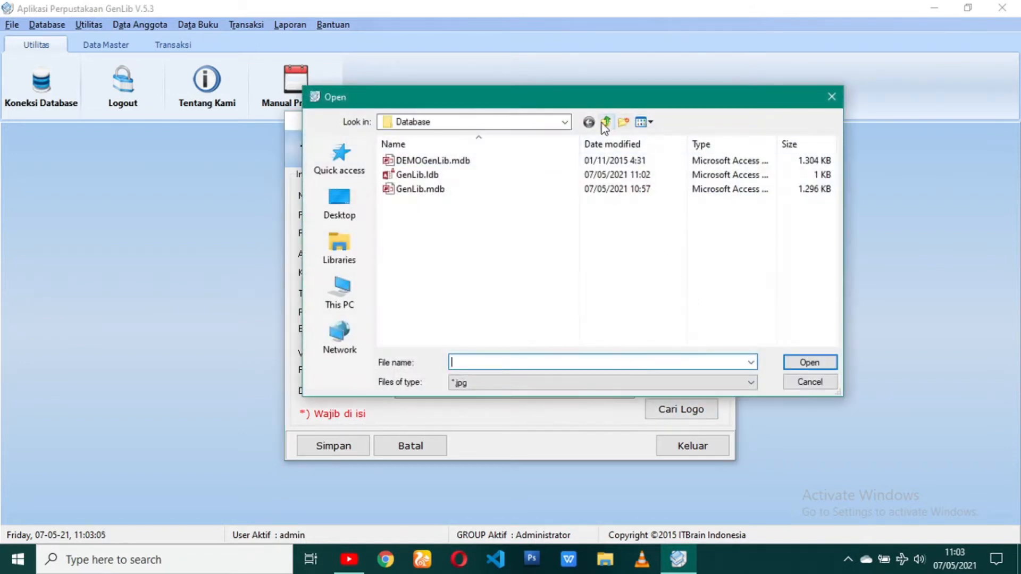
pyautogui.click(604, 123)
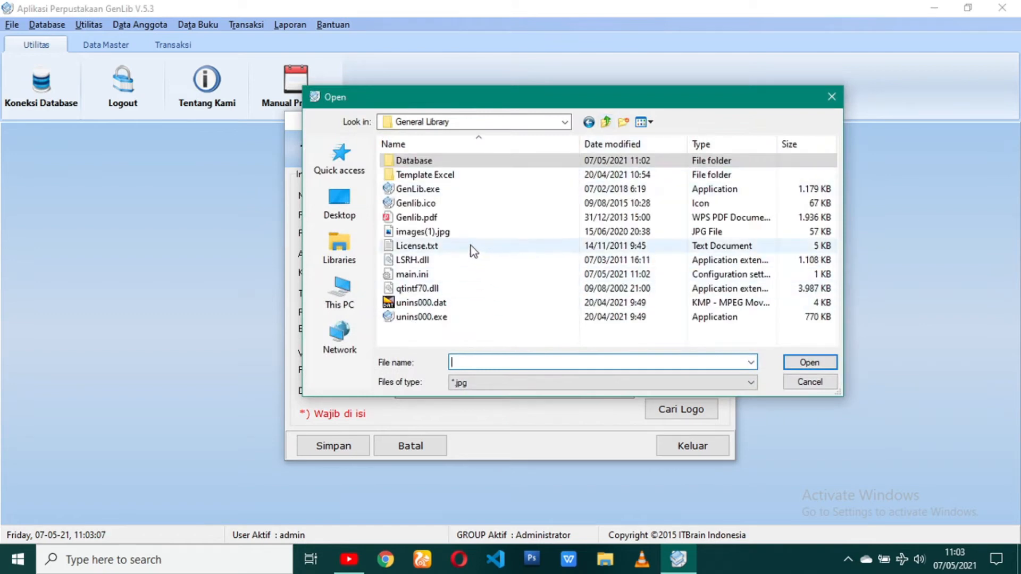
pyautogui.click(465, 231)
pyautogui.click(795, 362)
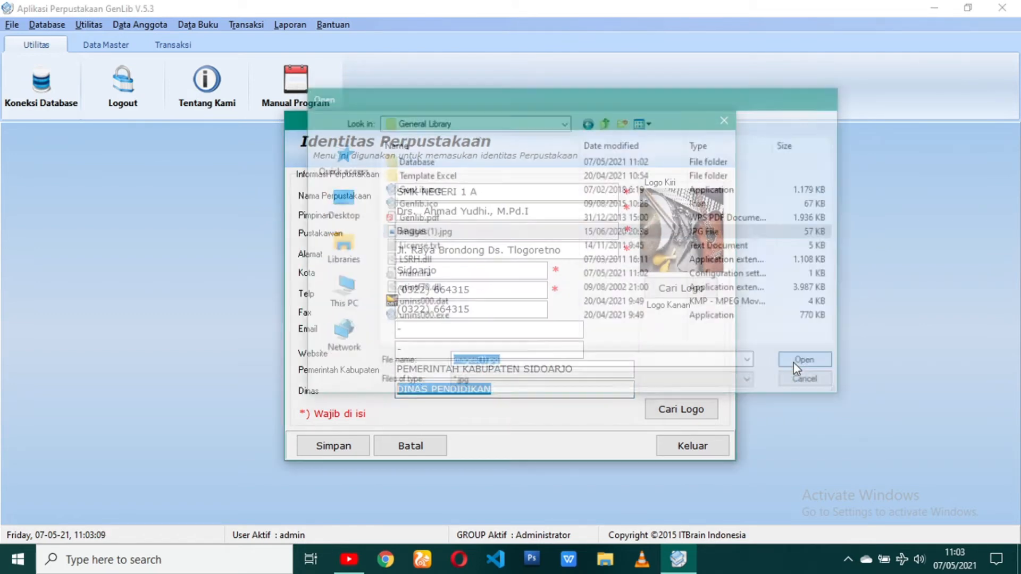
# Save the library identity data, accept the change and close the form
pyautogui.click(362, 448)
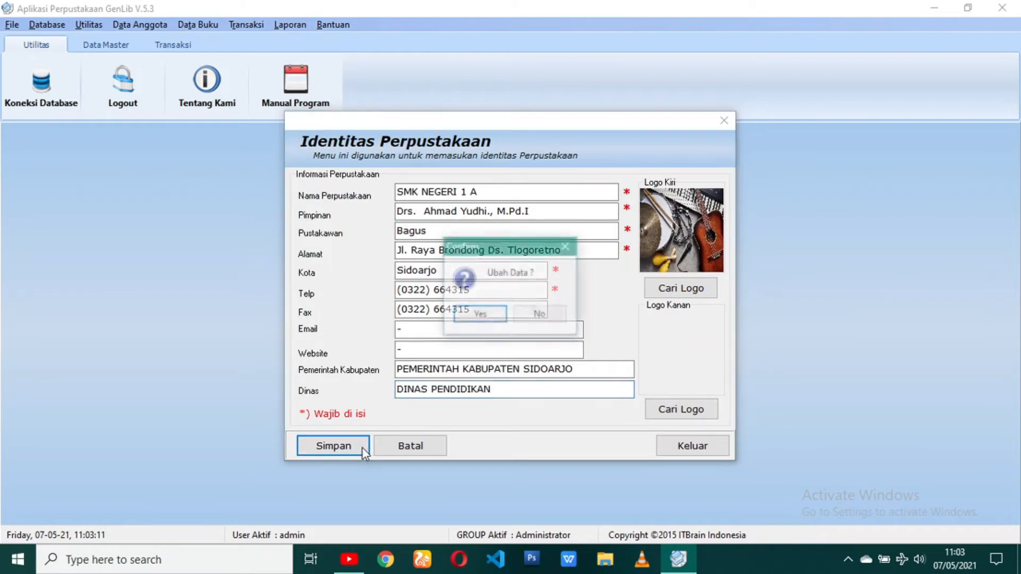
pyautogui.click(479, 313)
pyautogui.click(515, 319)
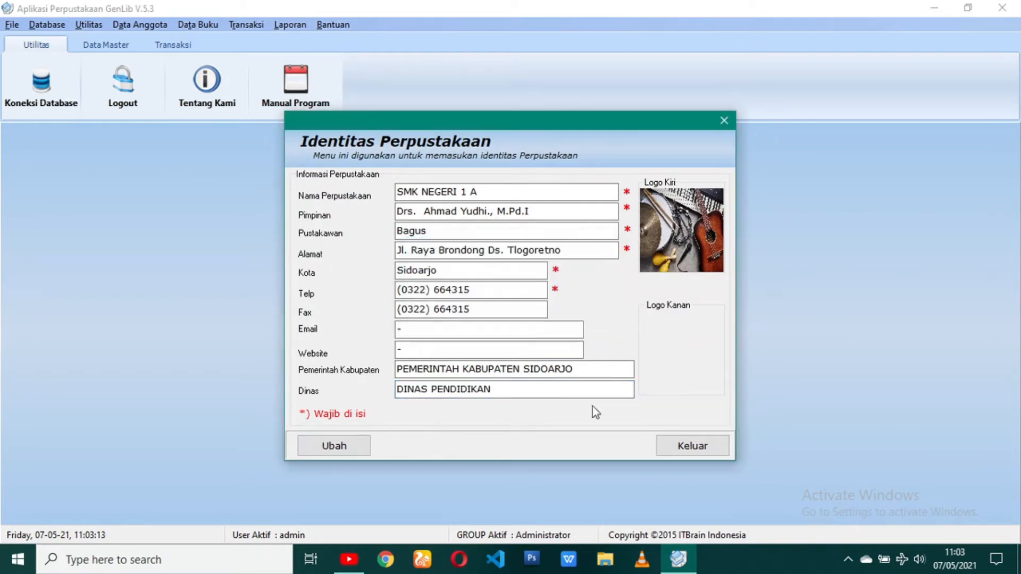
pyautogui.click(694, 452)
# Open the library period data (Periode) and add a new period named 2022-2023
pyautogui.click(89, 25)
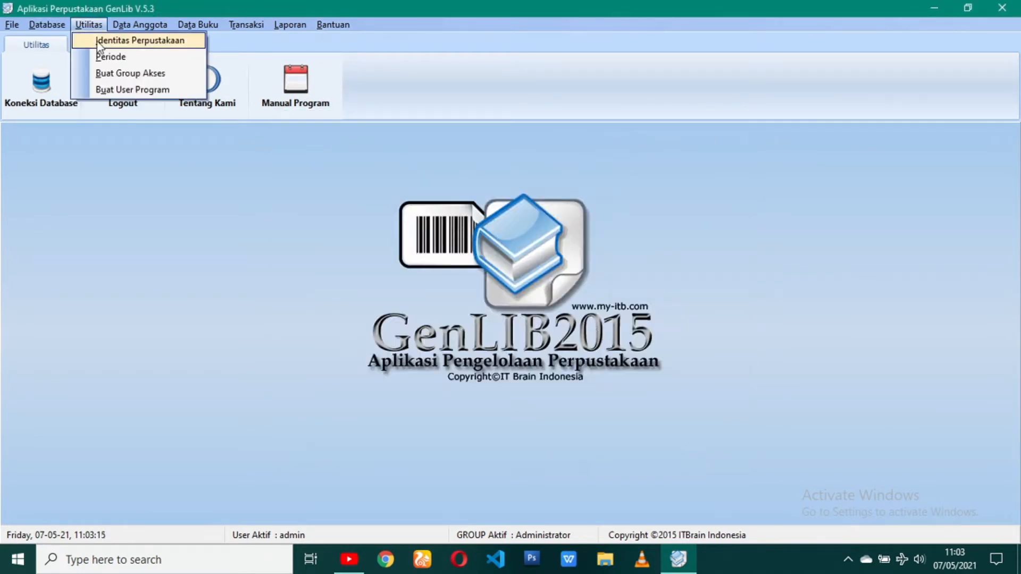
pyautogui.click(109, 57)
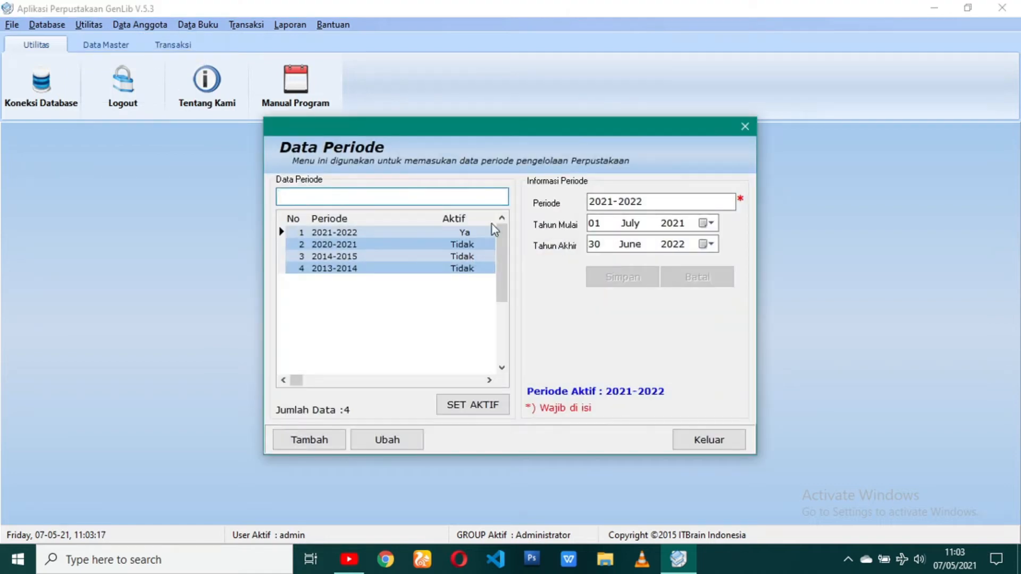
pyautogui.click(337, 448)
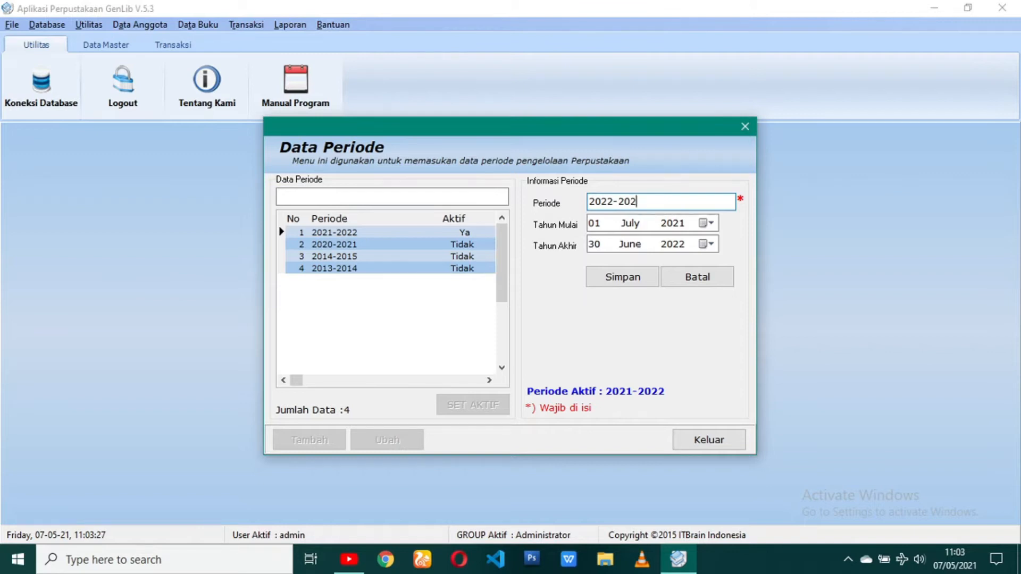
# Set the start date (Tahun Mulai) of the new period to 01 July 2022
pyautogui.click(711, 225)
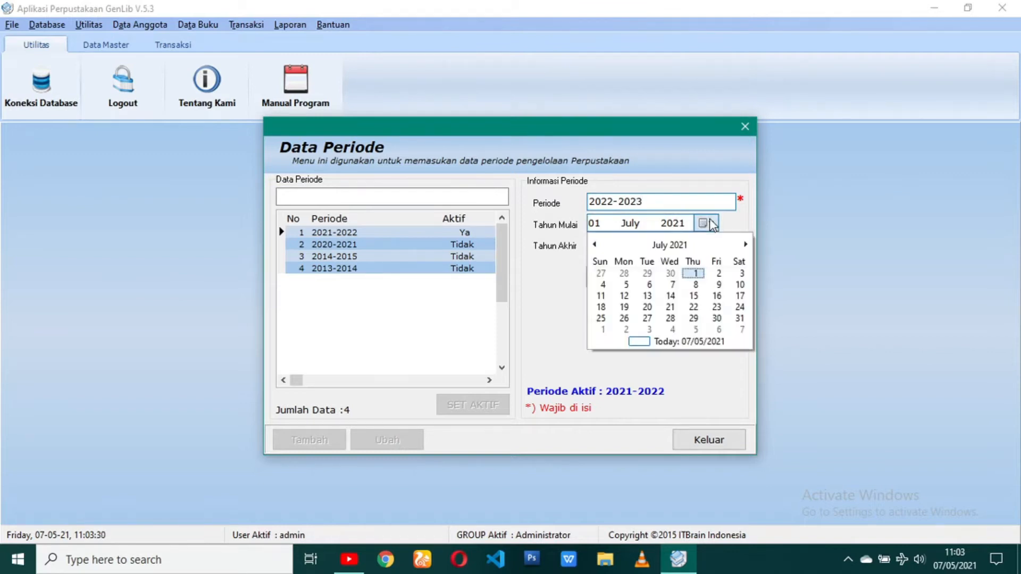
pyautogui.click(684, 246)
pyautogui.click(671, 246)
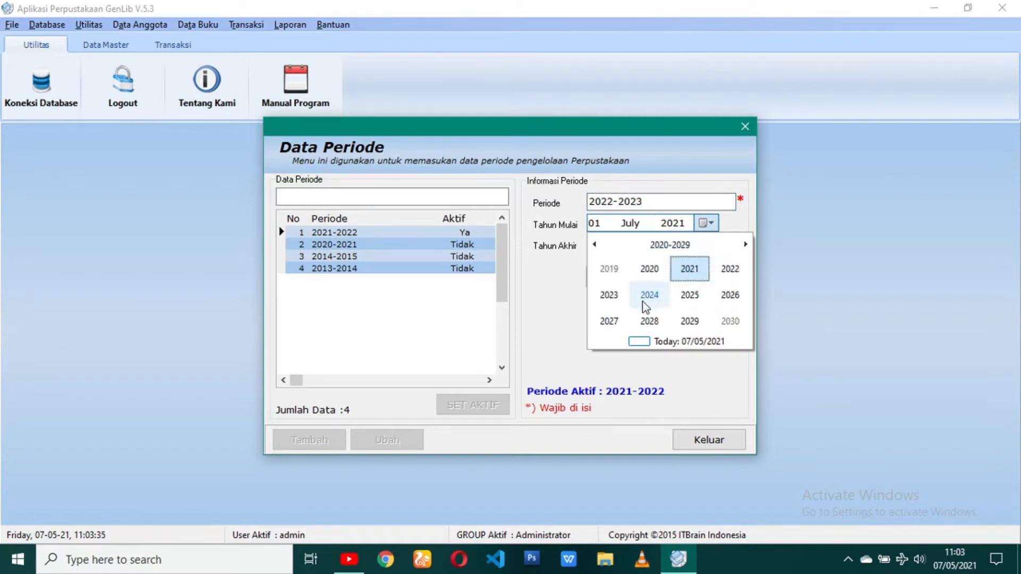
pyautogui.click(726, 289)
pyautogui.click(699, 295)
pyautogui.click(717, 287)
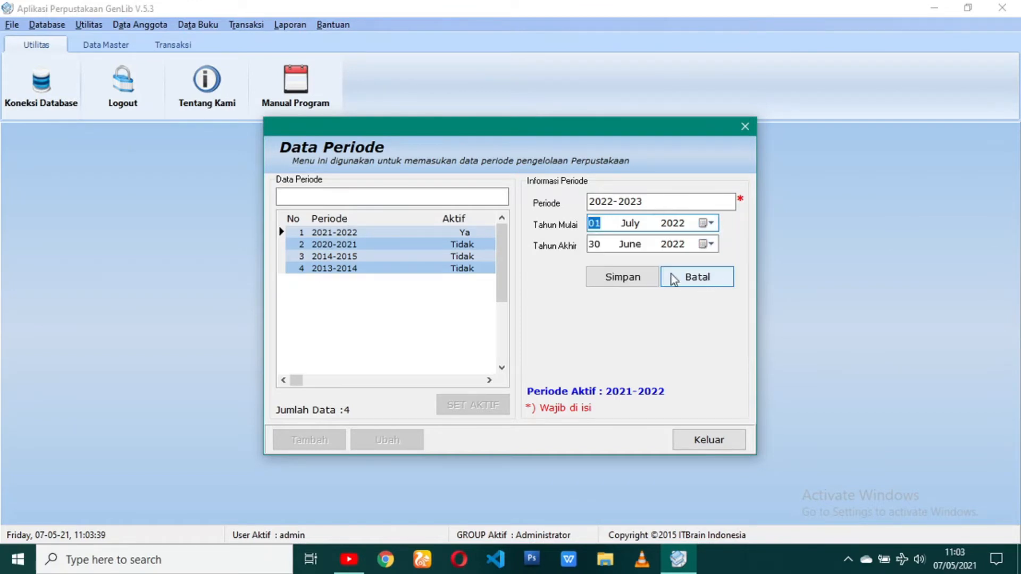
# Set the end date (Tahun Akhir) of period 2022-2023 to 30 June 2023 and save the period
pyautogui.click(703, 244)
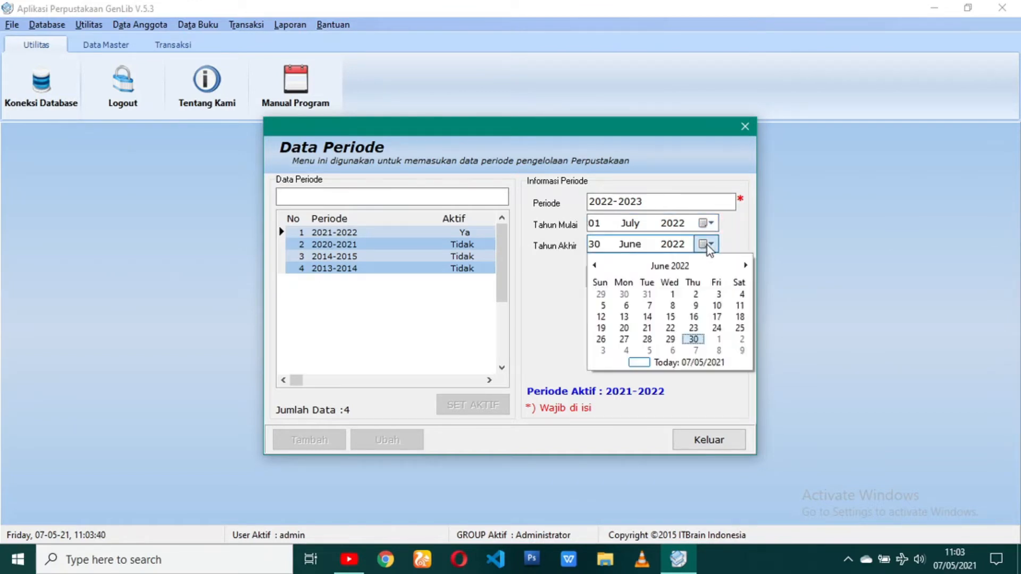
pyautogui.click(669, 265)
pyautogui.click(669, 265)
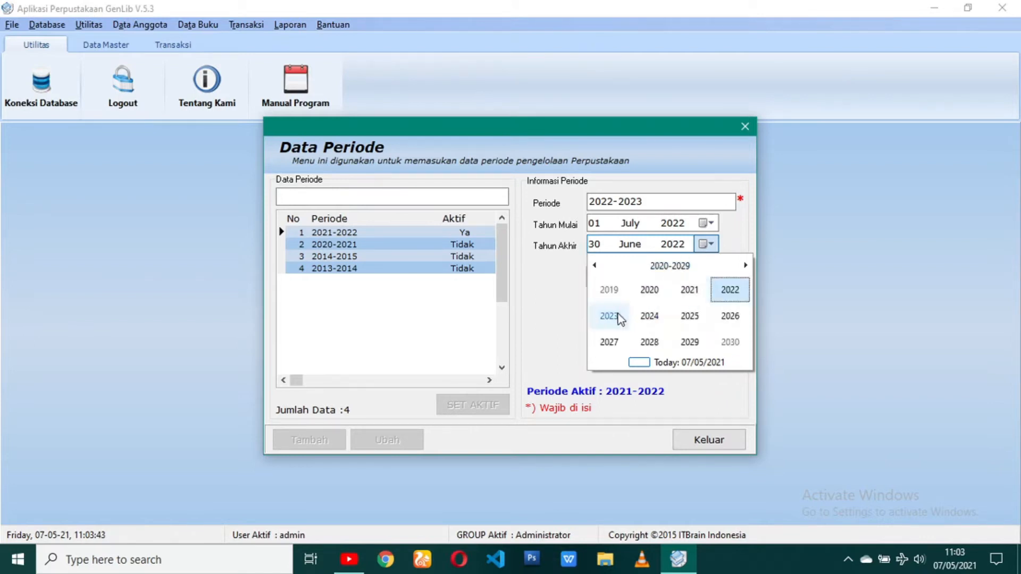
pyautogui.click(617, 317)
pyautogui.click(648, 316)
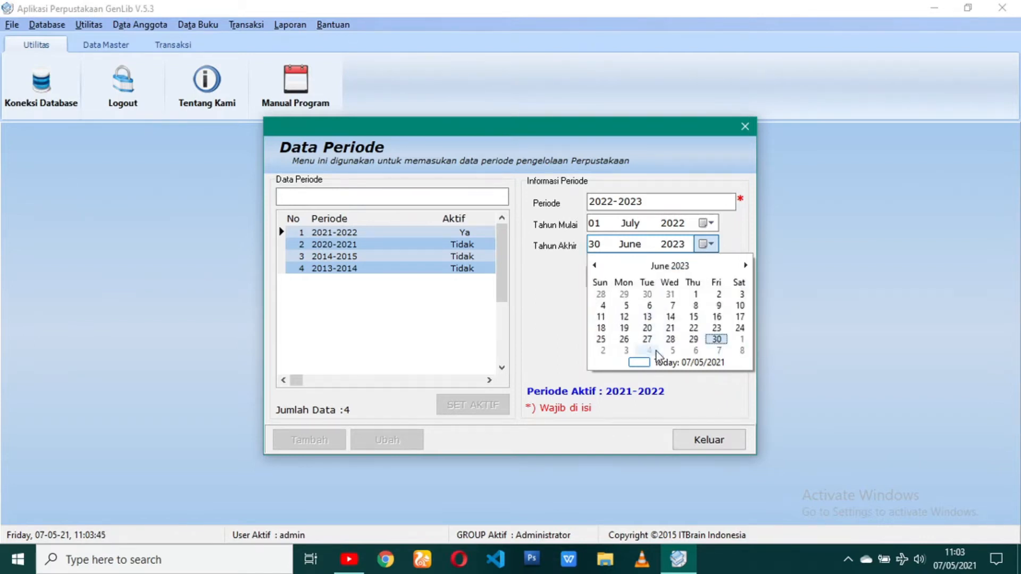
pyautogui.click(717, 339)
pyautogui.click(633, 279)
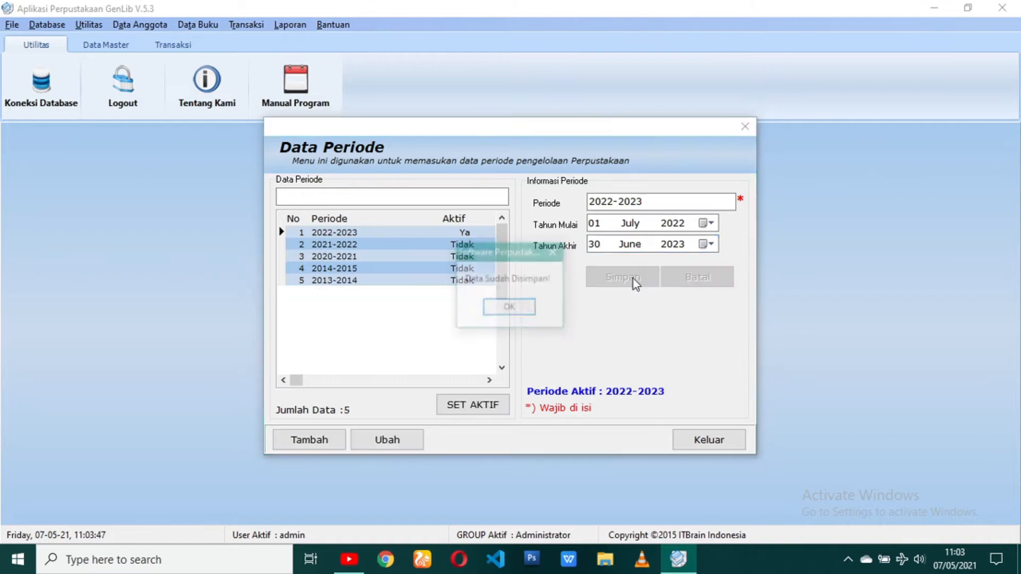
pyautogui.click(509, 307)
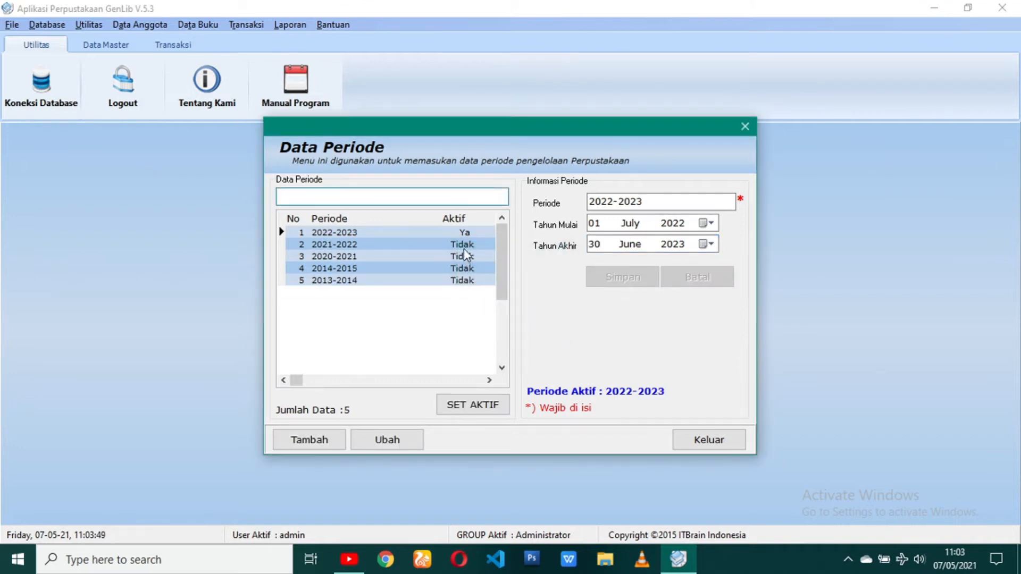
# Set 2022-2023 as the active period and close the period form
pyautogui.click(465, 237)
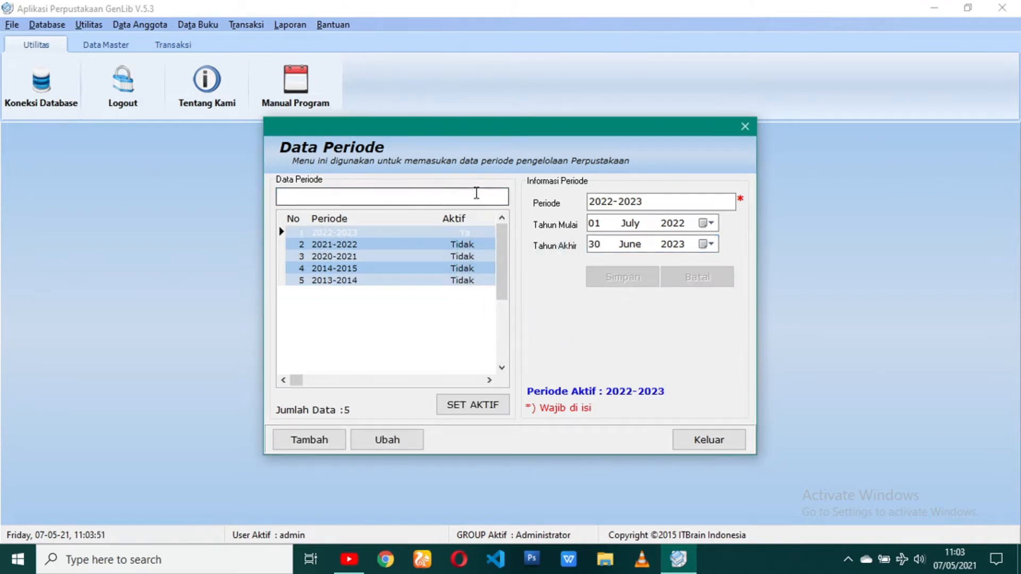
pyautogui.click(502, 406)
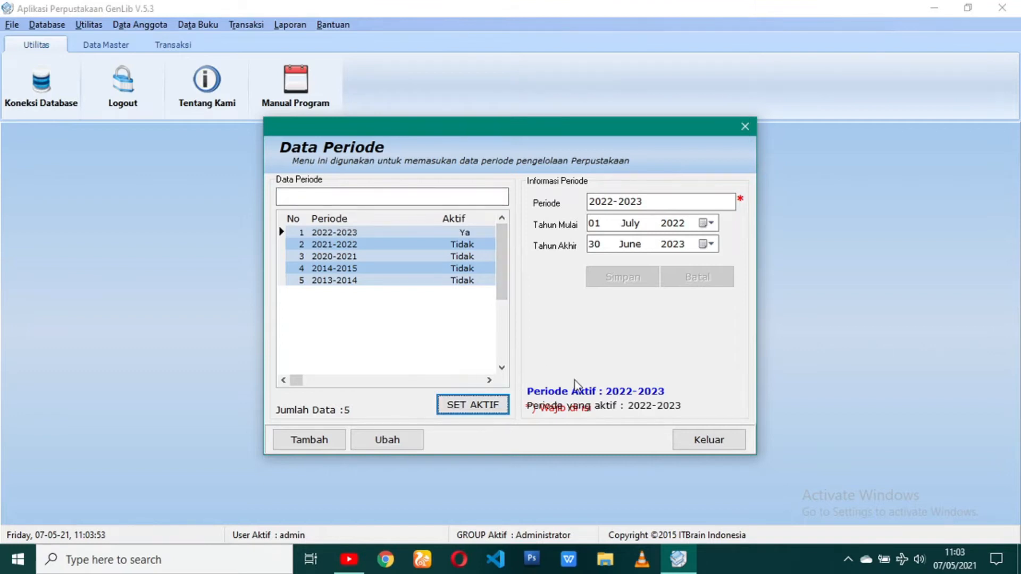
pyautogui.click(698, 442)
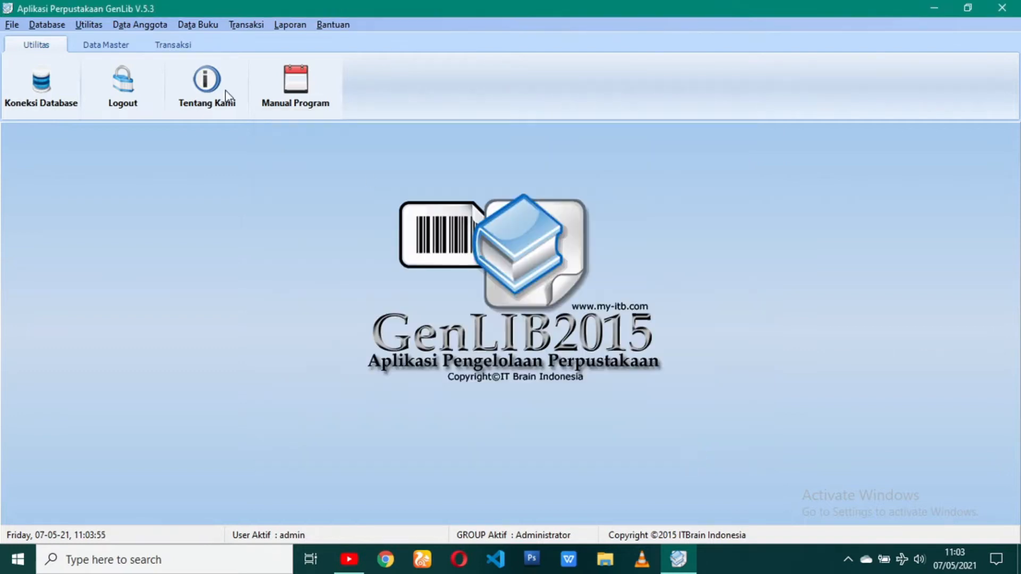
# Open the access group form (Buat Group Akses) and start a new group named "Pustakawan 2"
pyautogui.click(98, 27)
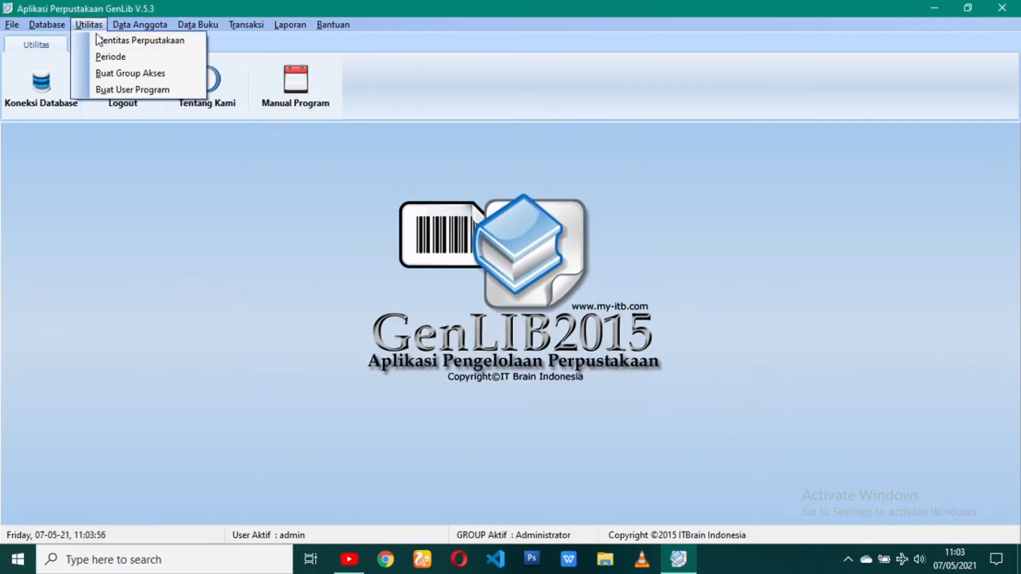
pyautogui.click(141, 75)
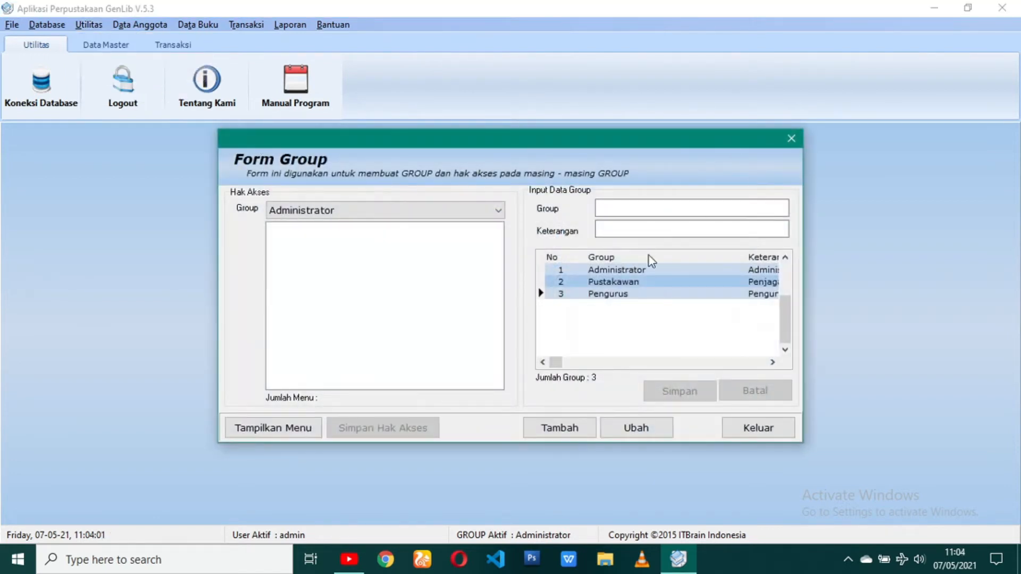
pyautogui.click(591, 431)
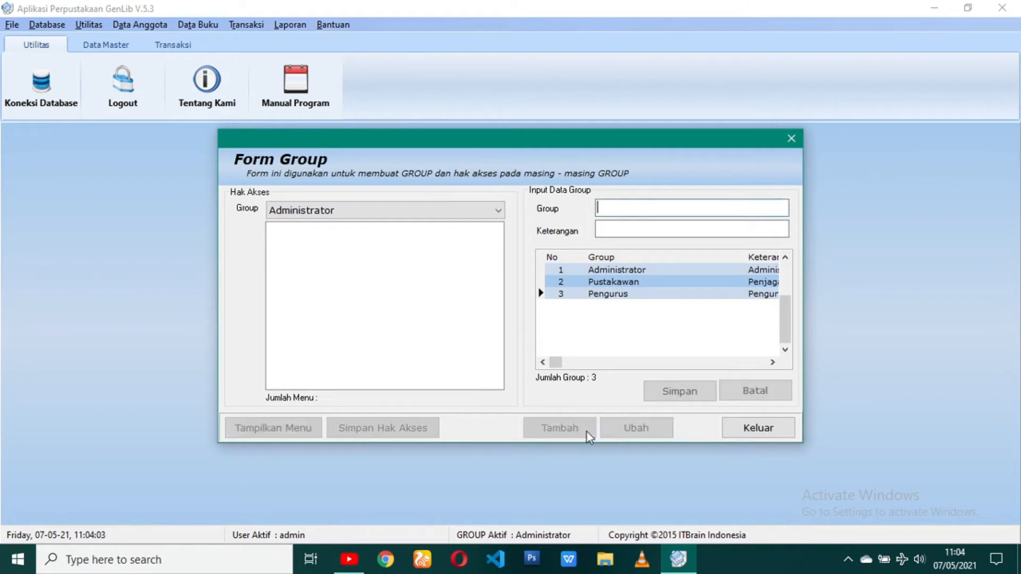
pyautogui.write('Pustaakawaan 2')
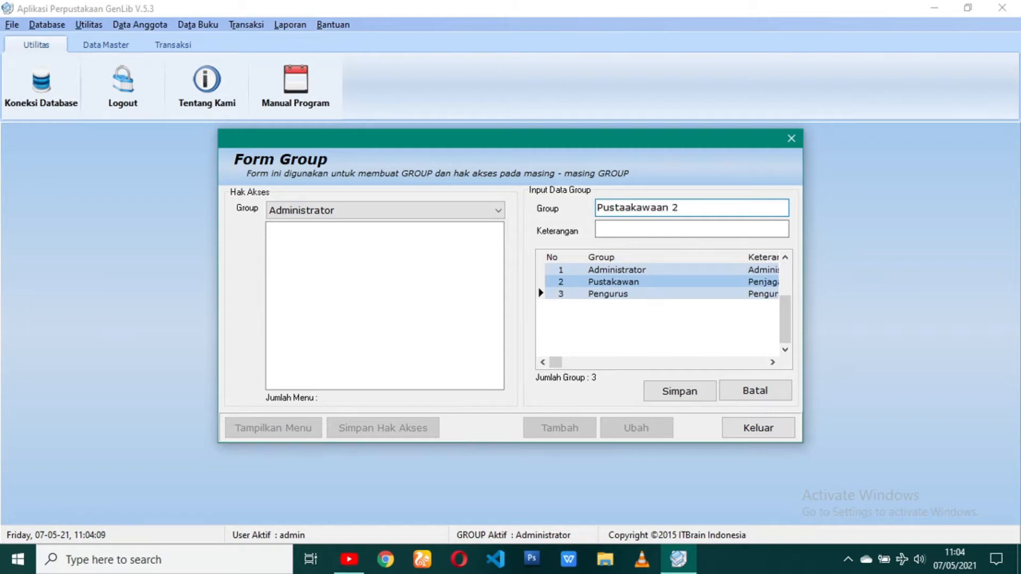
pyautogui.press('BackSpace')
pyautogui.click(623, 208)
pyautogui.press('BackSpace')
# Enter "Pustakawan 2" as the new group's description (Keterangan) and save the group
pyautogui.click(626, 228)
pyautogui.write('P')
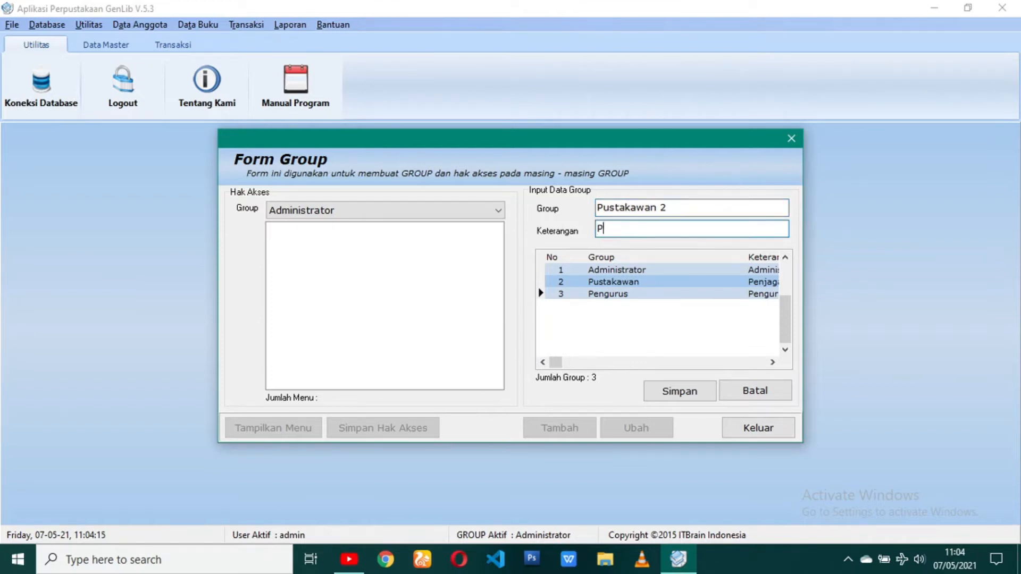
pyautogui.write('ustakawan 2')
pyautogui.click(697, 392)
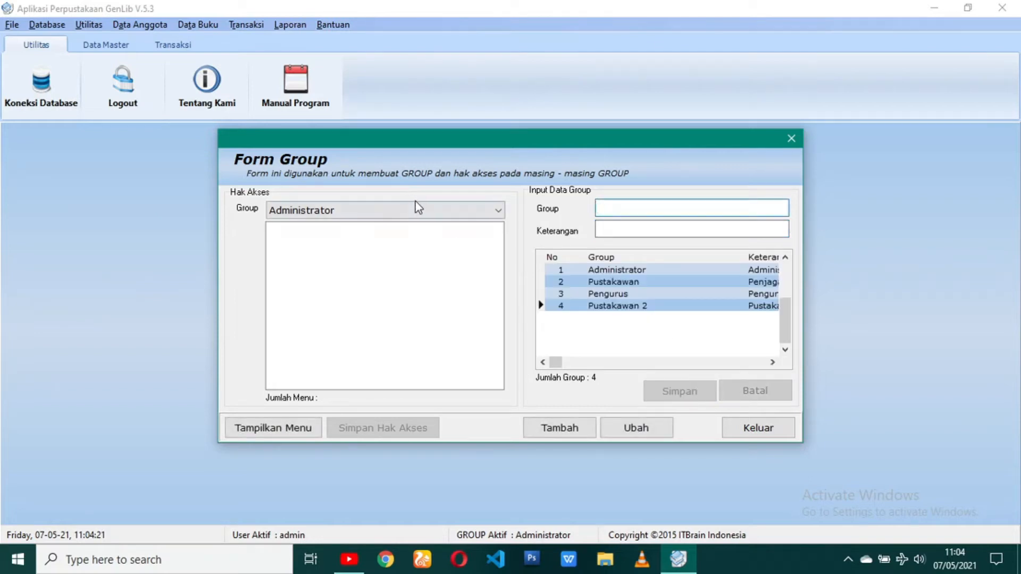
# Show the menu list for group "Pustakawan 2", save its access rights with all menus checked, and close the group form
pyautogui.click(423, 212)
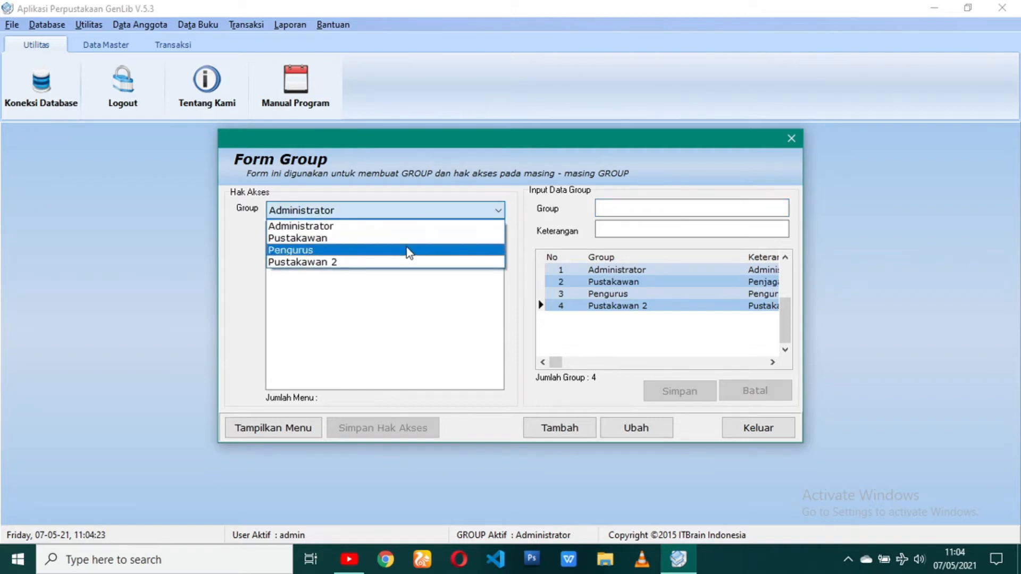
pyautogui.click(407, 262)
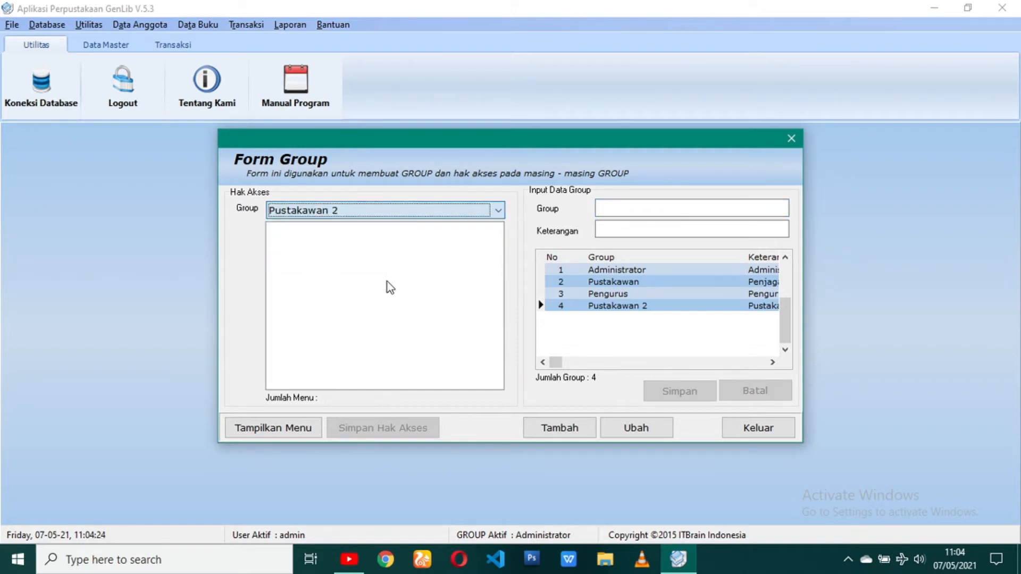
pyautogui.click(267, 428)
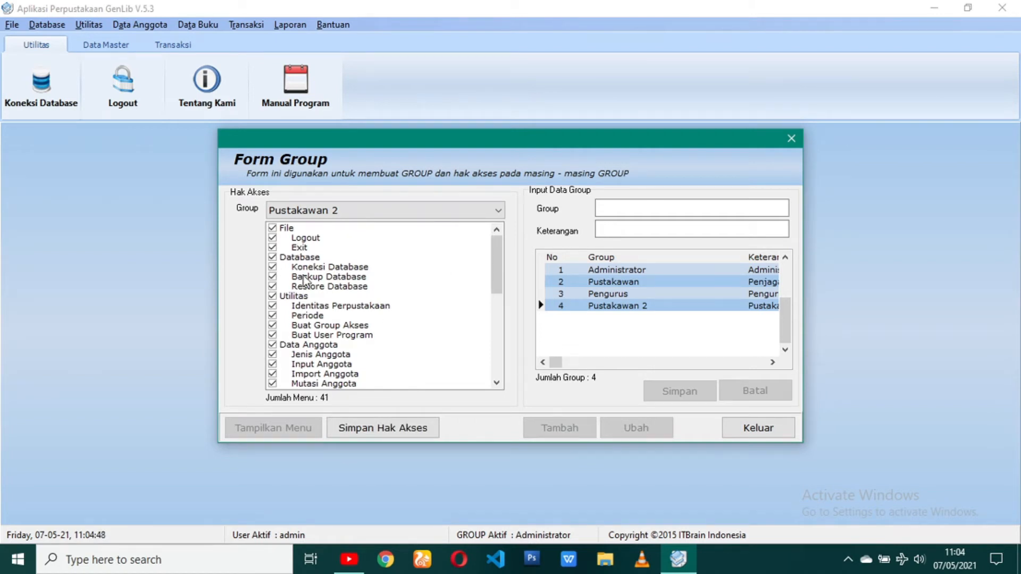
pyautogui.scroll(-5, 304, 280)
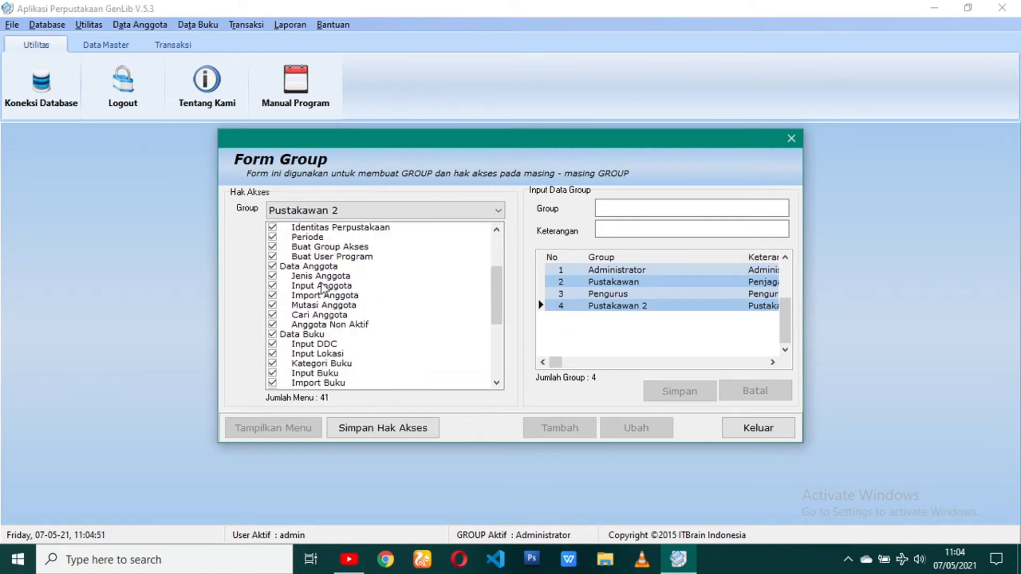
pyautogui.scroll(-4, 321, 287)
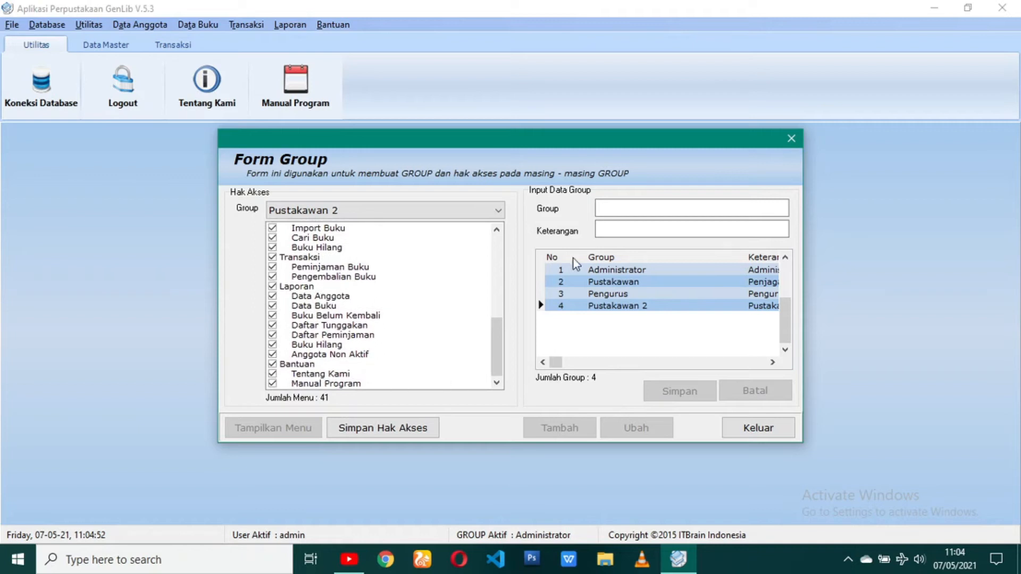
pyautogui.click(395, 431)
pyautogui.click(533, 318)
pyautogui.click(762, 435)
# Open the user form (Buat User Program) and start a new user in group "Pustakawan 2"
pyautogui.click(88, 25)
pyautogui.click(133, 89)
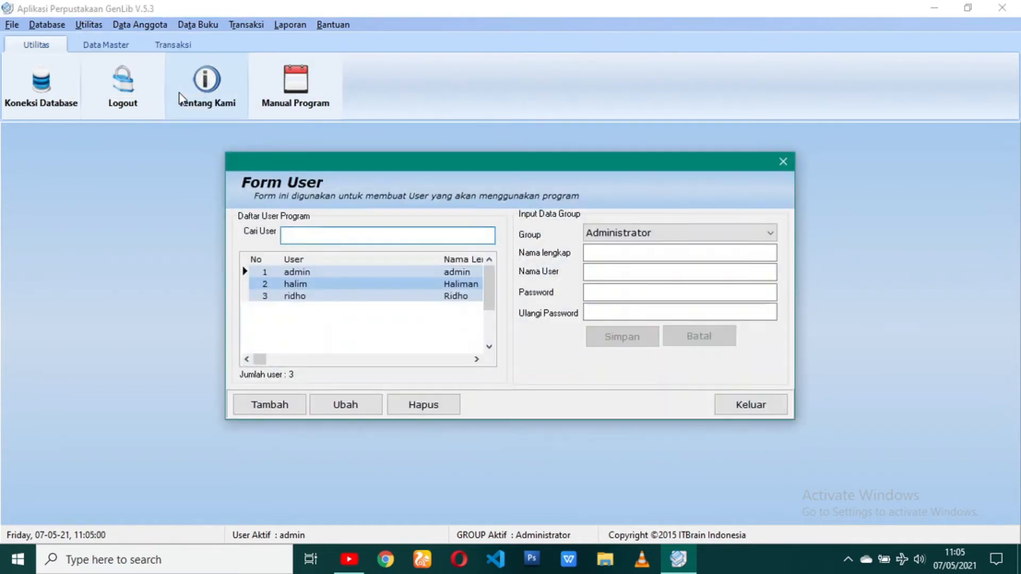
pyautogui.click(279, 413)
pyautogui.click(652, 233)
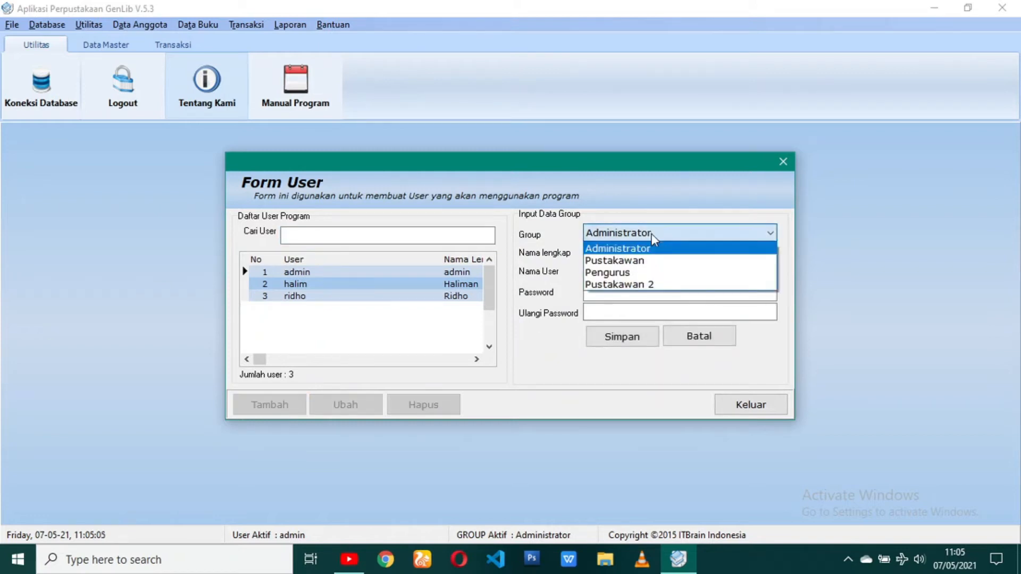
pyautogui.click(638, 284)
# Enter the new user's full name (Nama lengkap) and user name, and fill in the password and its repetition
pyautogui.click(634, 255)
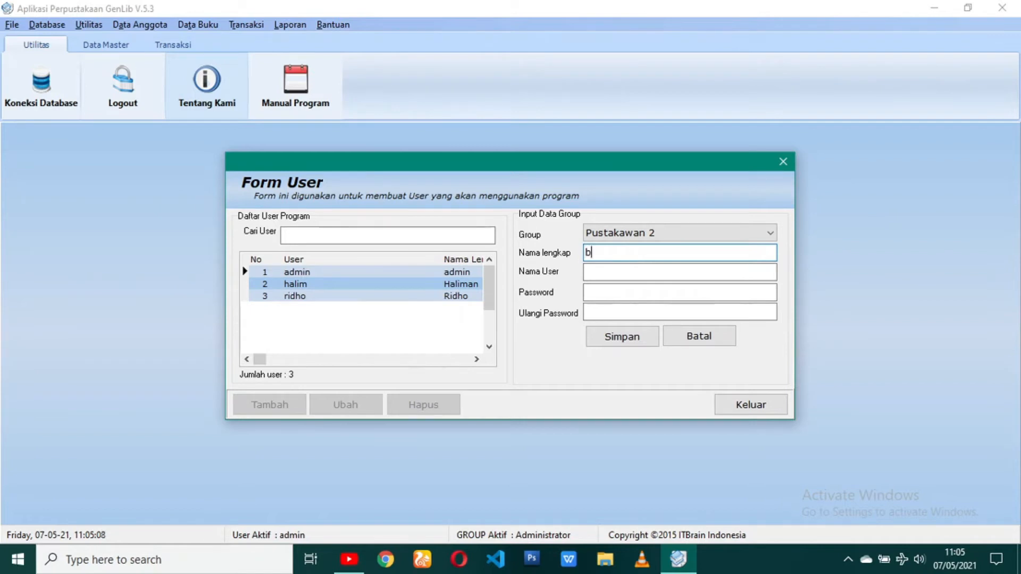
pyautogui.press('Tab')
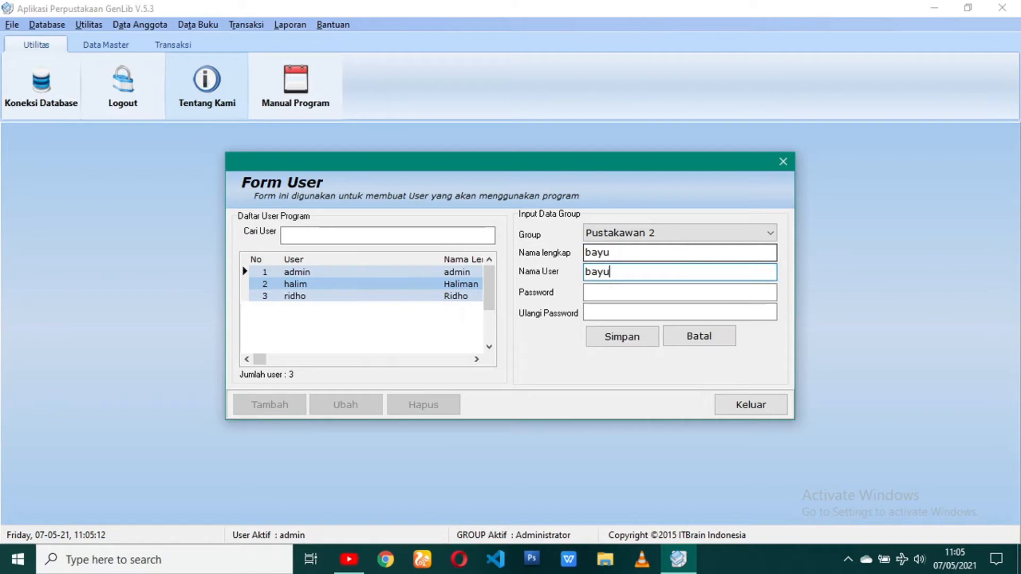
pyautogui.write('####')
pyautogui.press('Tab')
pyautogui.write('#')
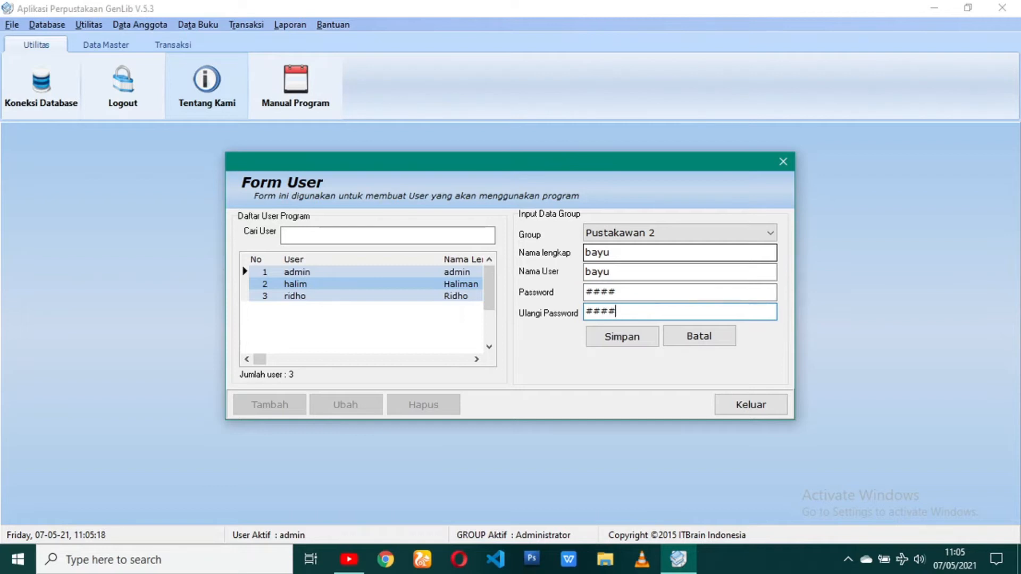
# Capitalize the first letter of the user's full name, save the user and close the user form
pyautogui.click(591, 254)
pyautogui.press('BackSpace')
pyautogui.write('B')
pyautogui.click(630, 343)
pyautogui.click(750, 403)
# Open the member type form (Jenis Anggota) and start a new member type named "XI-TKJ"
pyautogui.click(88, 24)
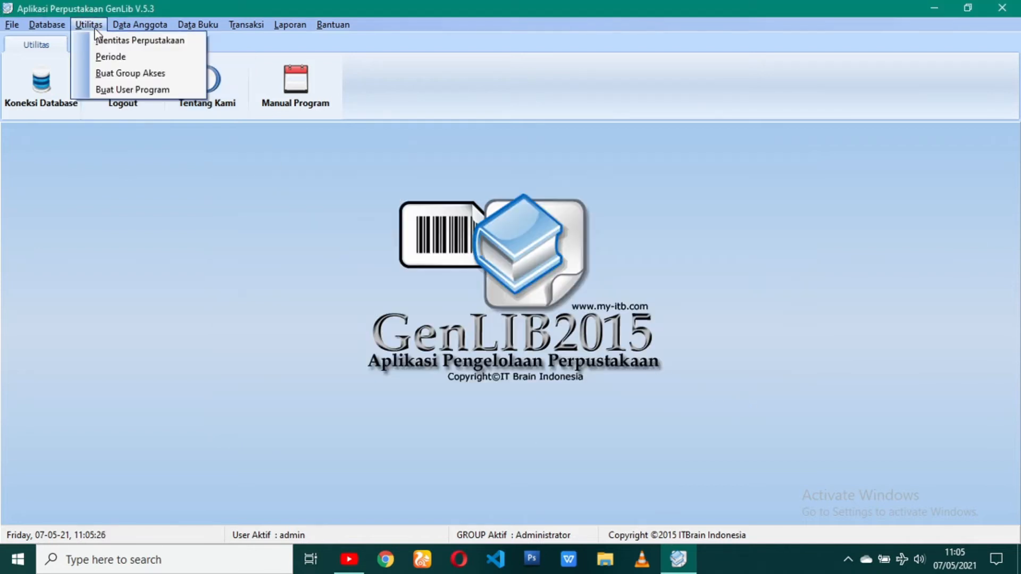
pyautogui.moveTo(134, 28)
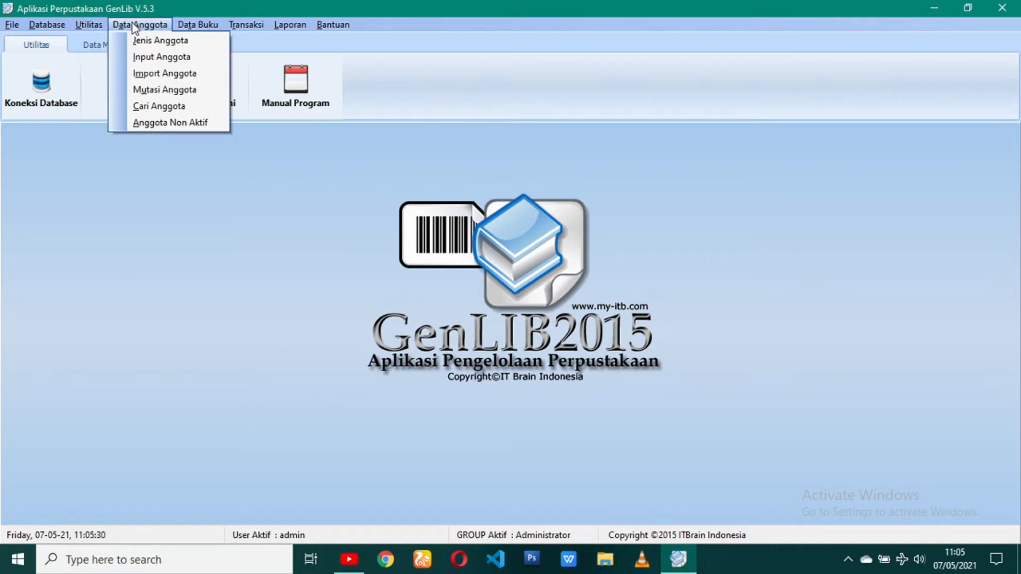
pyautogui.click(146, 41)
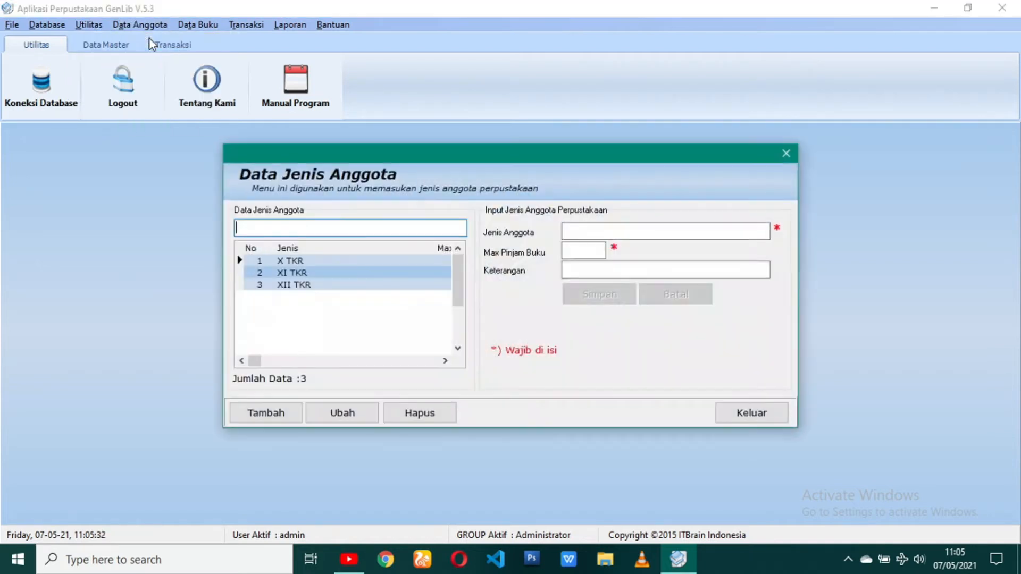
pyautogui.click(287, 413)
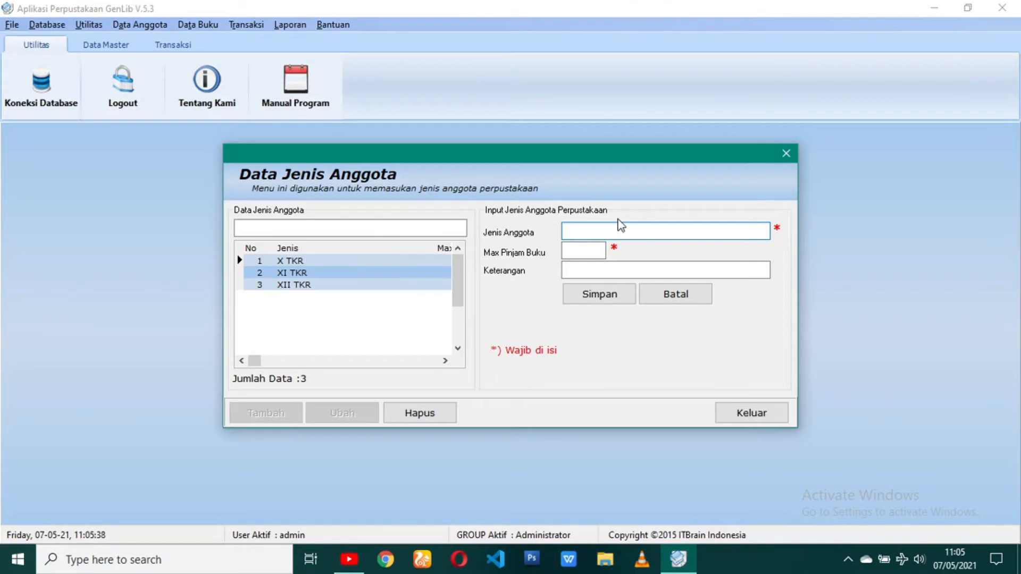
pyautogui.write('XI-TKJ')
# Set the member type's maximum book loans (Max Pinjam Buku) to 60 and description to "-", save it and close the form
pyautogui.click(583, 249)
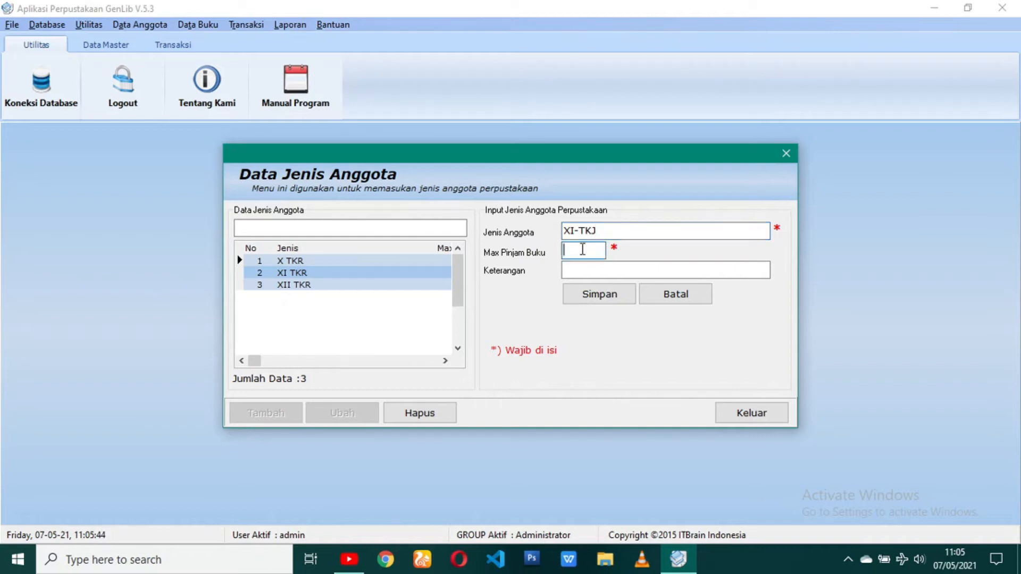
pyautogui.write('60')
pyautogui.click(605, 267)
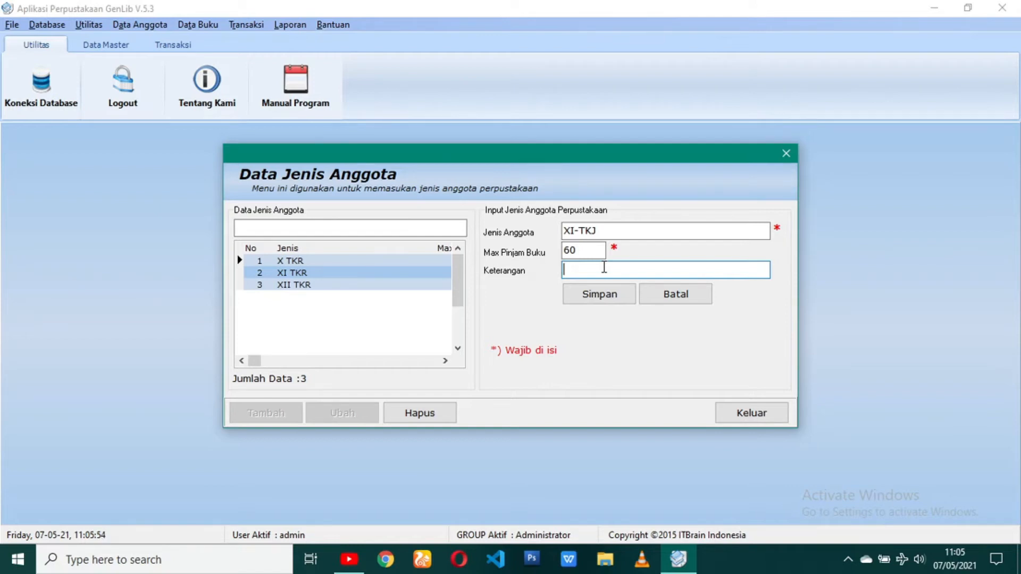
pyautogui.click(612, 292)
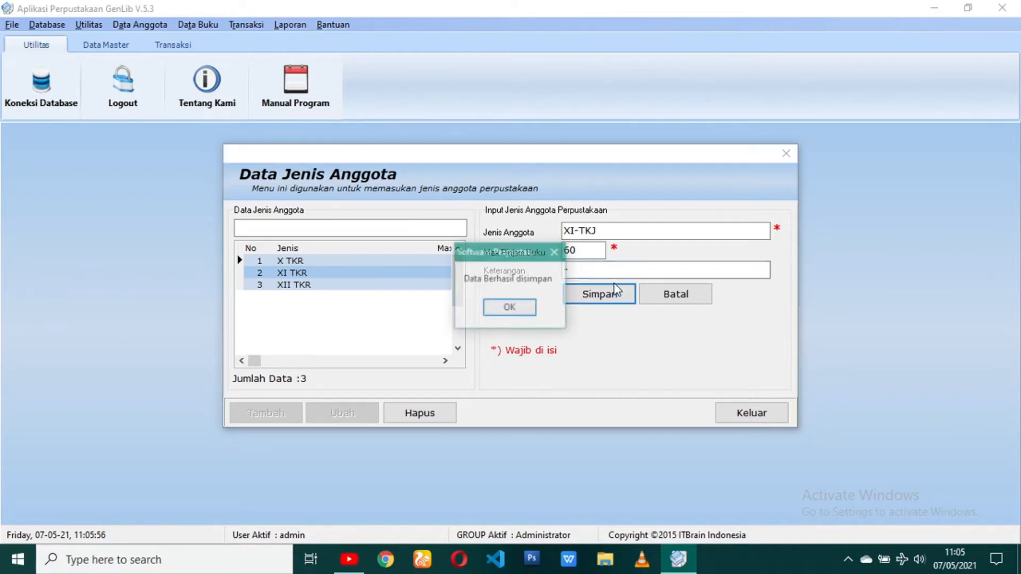
pyautogui.press('Return')
pyautogui.click(445, 361)
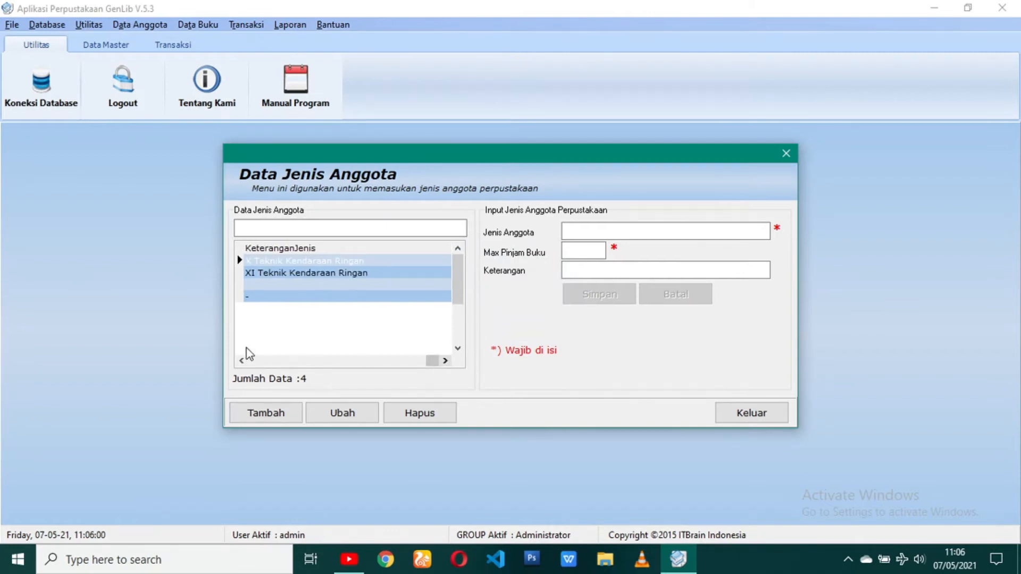
pyautogui.click(242, 360)
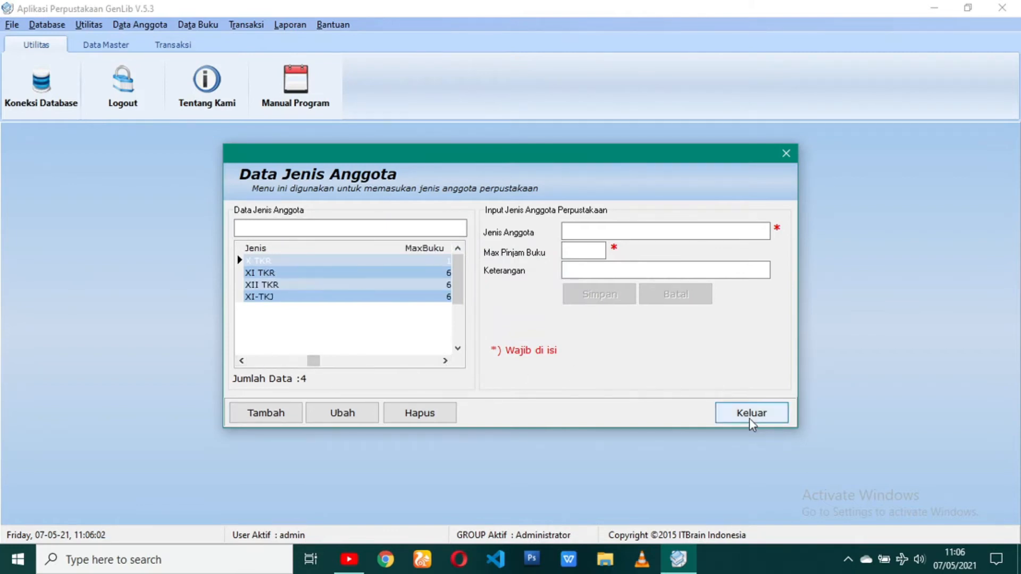
pyautogui.click(734, 412)
# Open the member data form (Input Anggota) and start a new member of type XI-TKJ
pyautogui.click(133, 24)
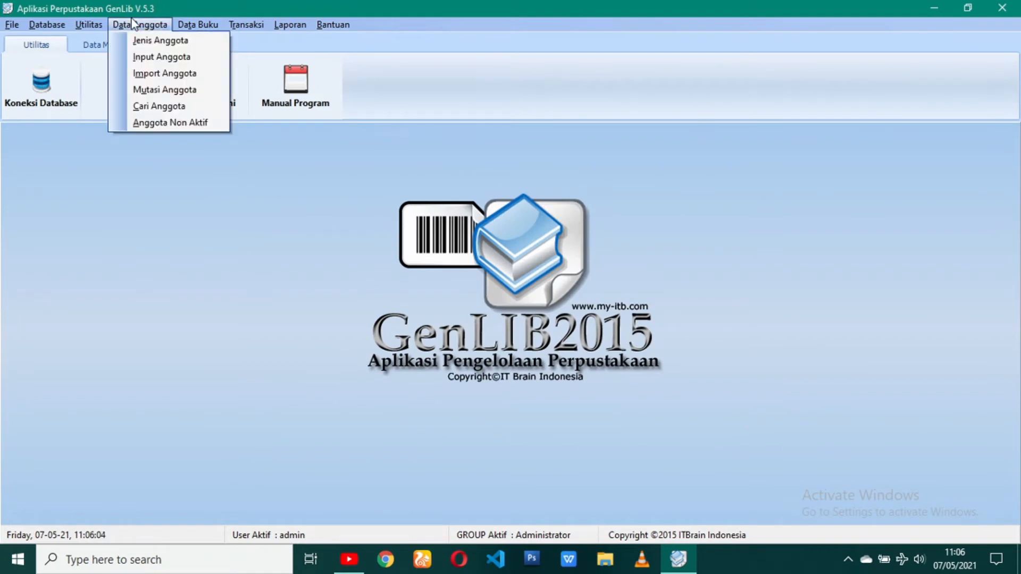
pyautogui.click(141, 56)
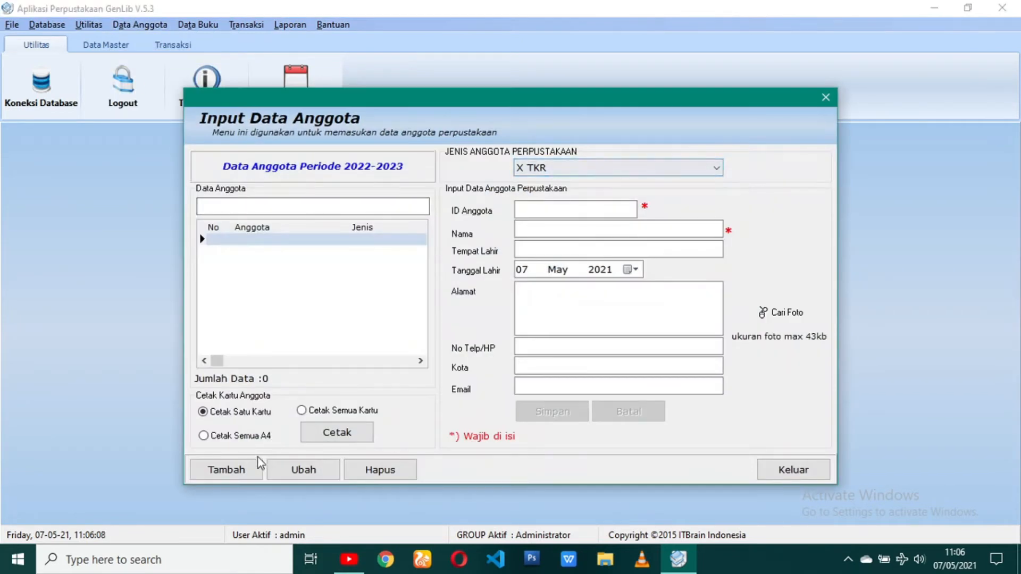
pyautogui.click(246, 472)
pyautogui.click(561, 168)
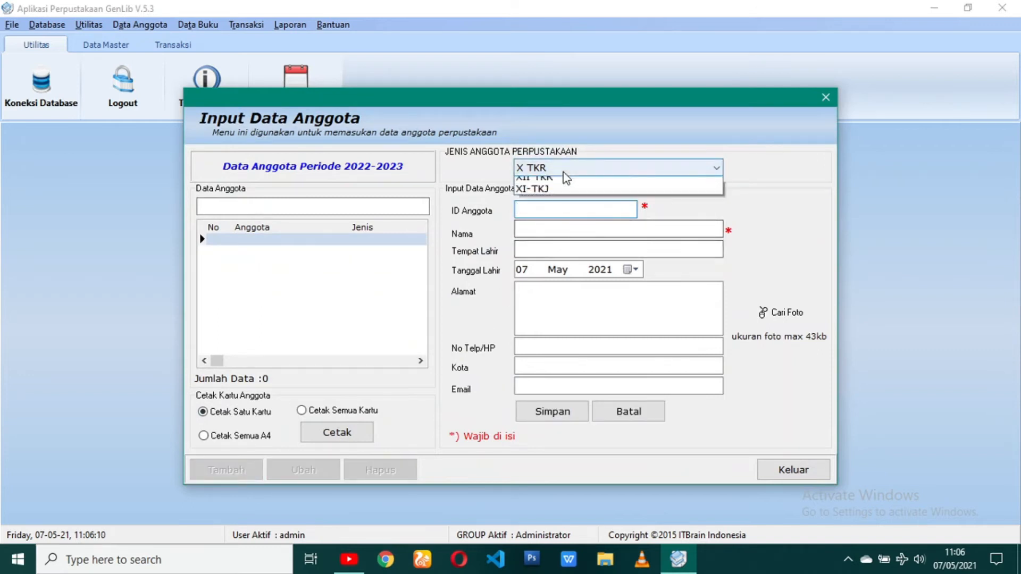
pyautogui.click(558, 220)
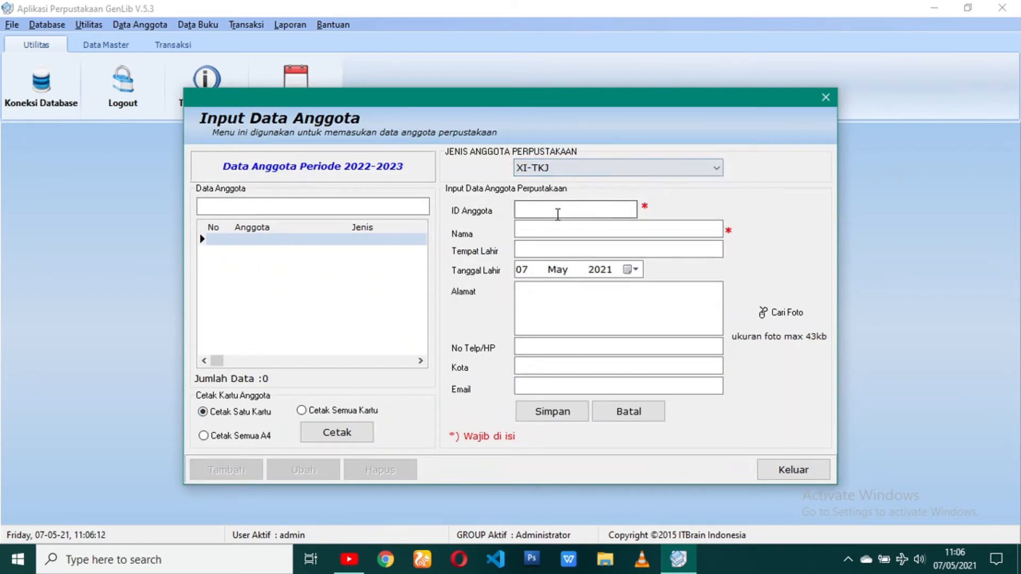
# Enter the new member's ID and name, and set the birthplace (Tempat Lahir) to "Bandung"
pyautogui.click(567, 205)
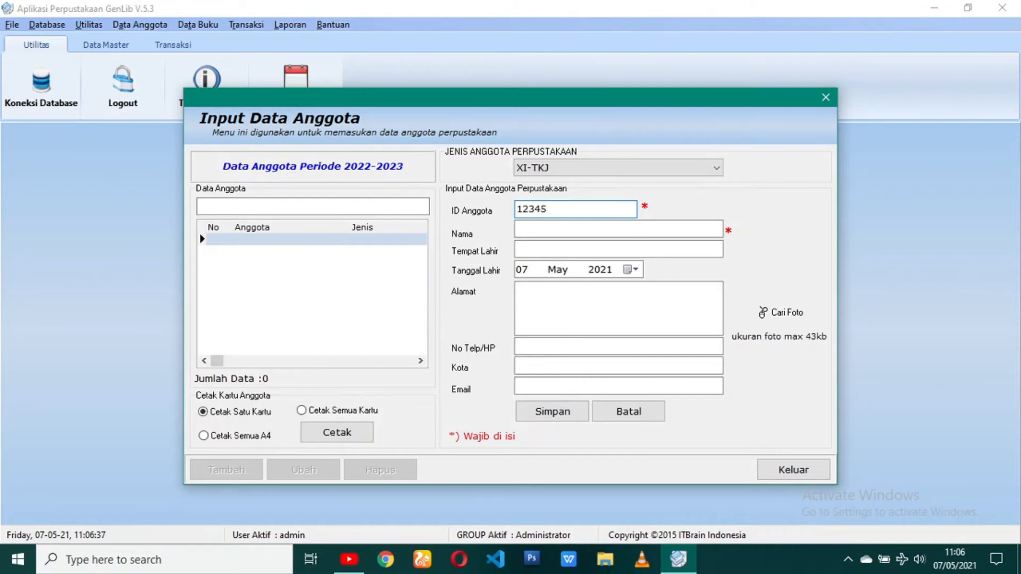
pyautogui.click(687, 230)
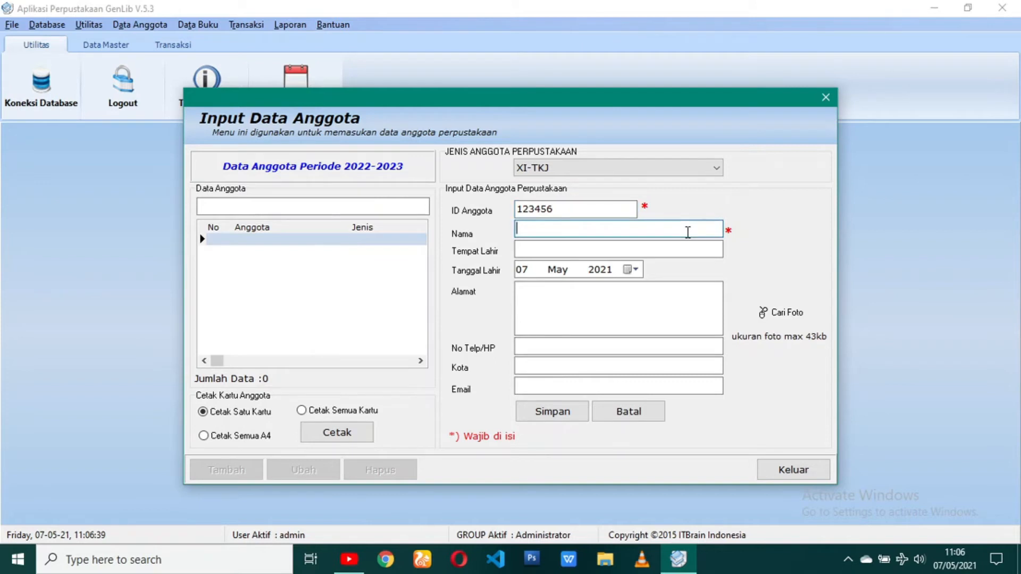
pyautogui.write('Clara')
pyautogui.click(713, 247)
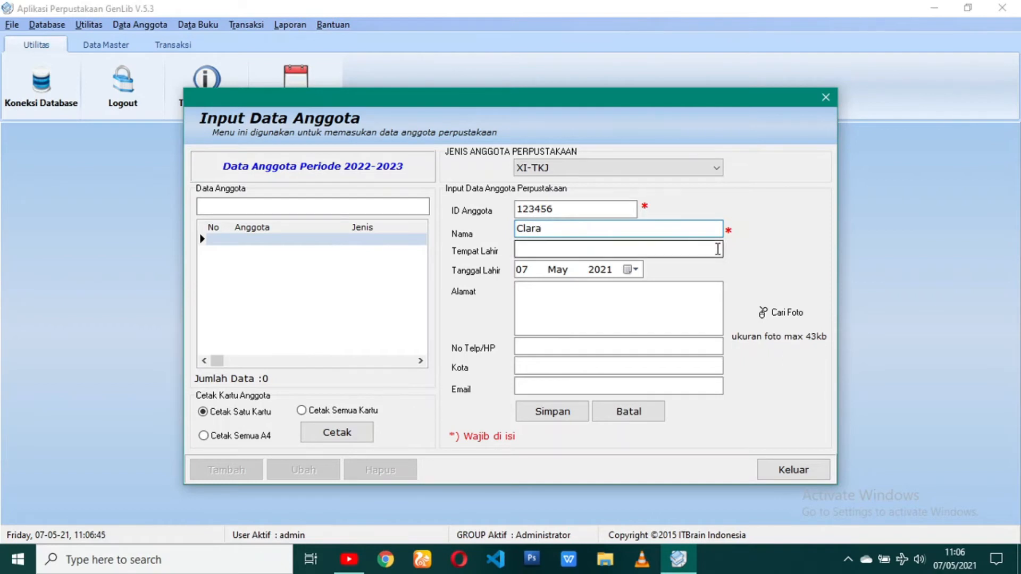
pyautogui.write('Bandung')
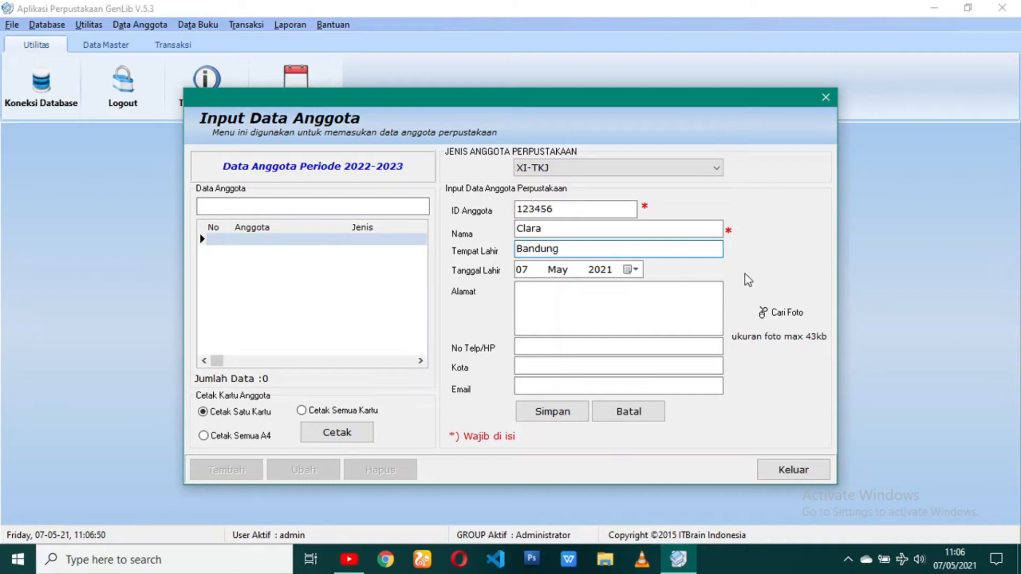
# Set the member's date of birth (Tanggal Lahir) by choosing its year, month and day in the calendar
pyautogui.click(633, 270)
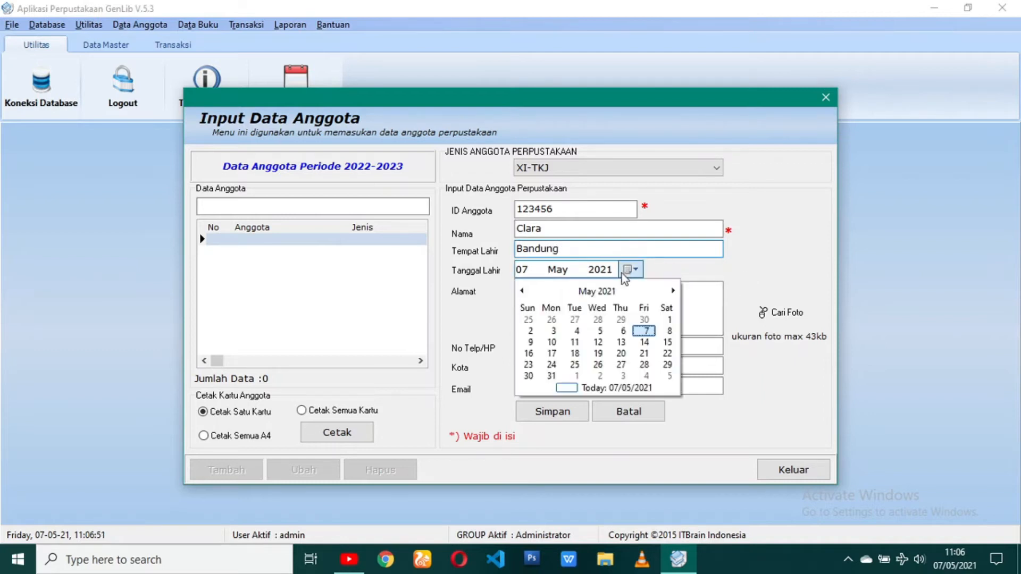
pyautogui.doubleClick(590, 294)
pyautogui.click(590, 294)
pyautogui.click(578, 315)
pyautogui.click(580, 316)
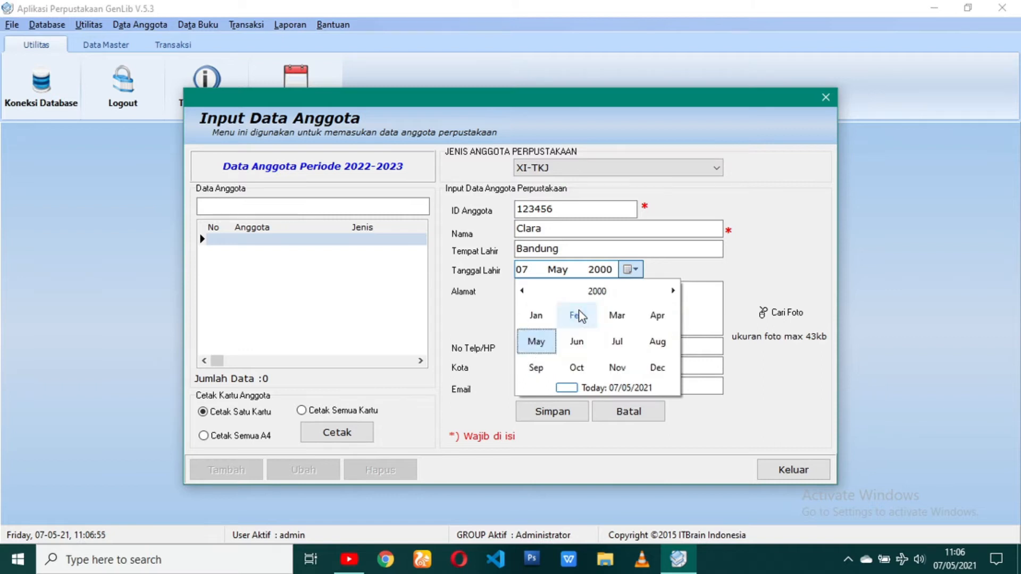
pyautogui.click(577, 316)
pyautogui.click(580, 317)
# Fill the member's address, phone number, city and email fields with "-"
pyautogui.click(577, 313)
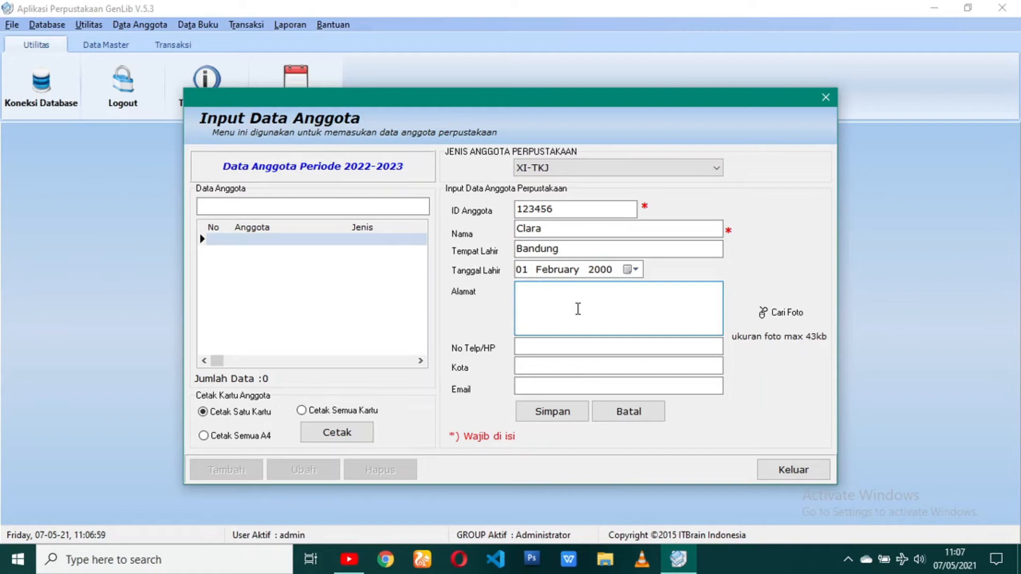
pyautogui.press('Tab')
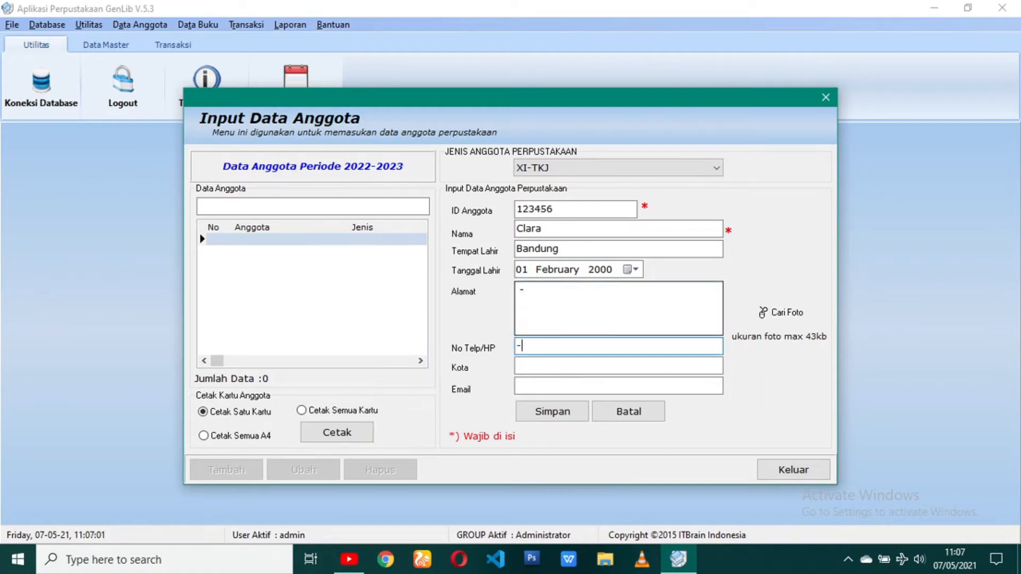
pyautogui.press('Tab')
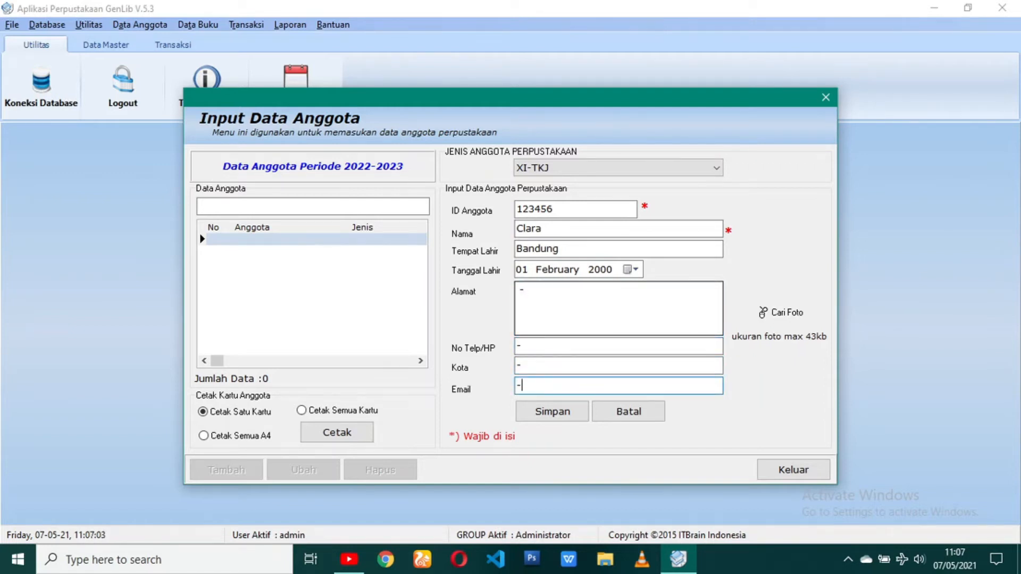
# Open the member photo file chooser, cancel it, and save the new member without a photo
pyautogui.click(766, 313)
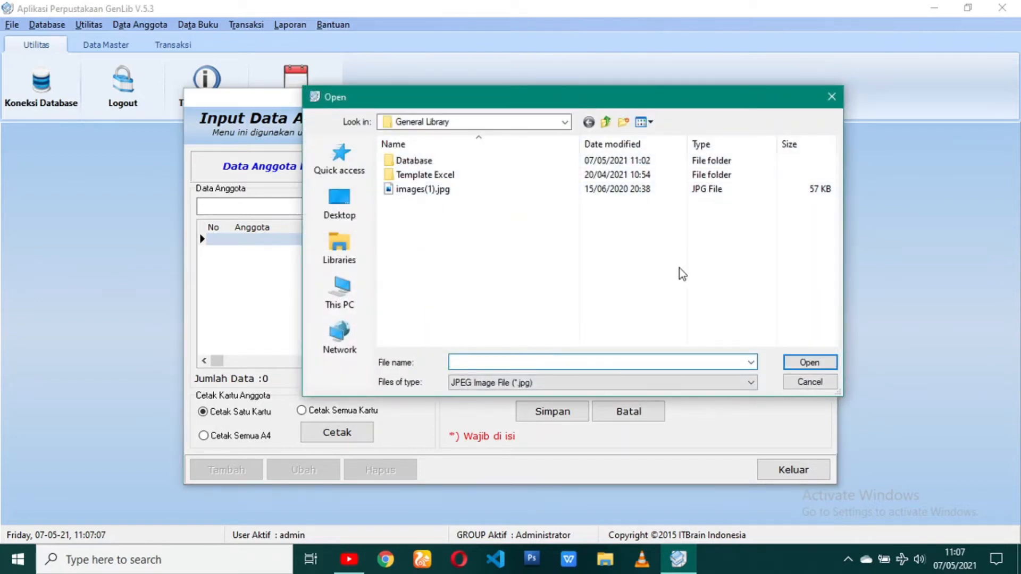
pyautogui.click(809, 382)
pyautogui.click(554, 412)
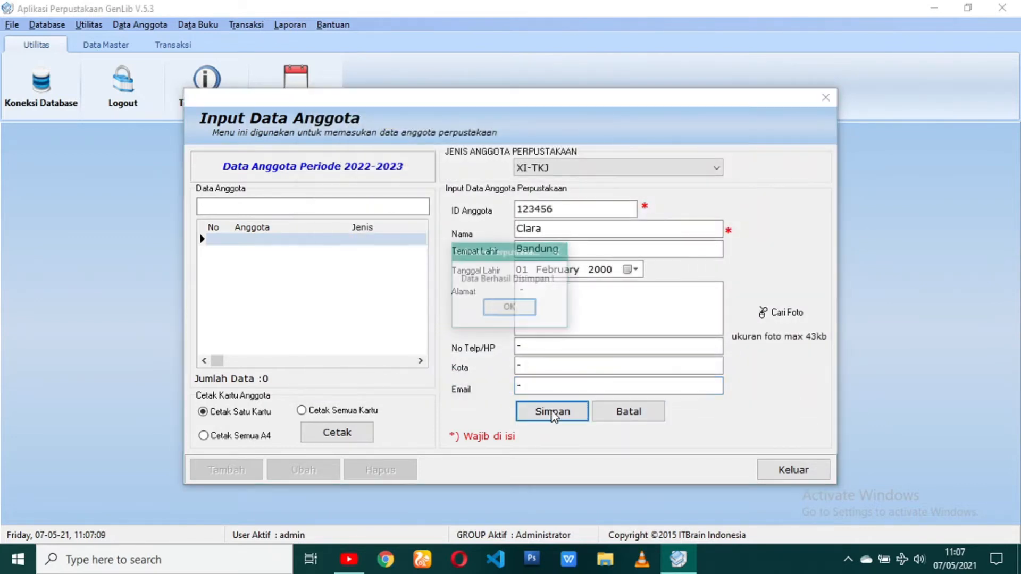
pyautogui.click(501, 313)
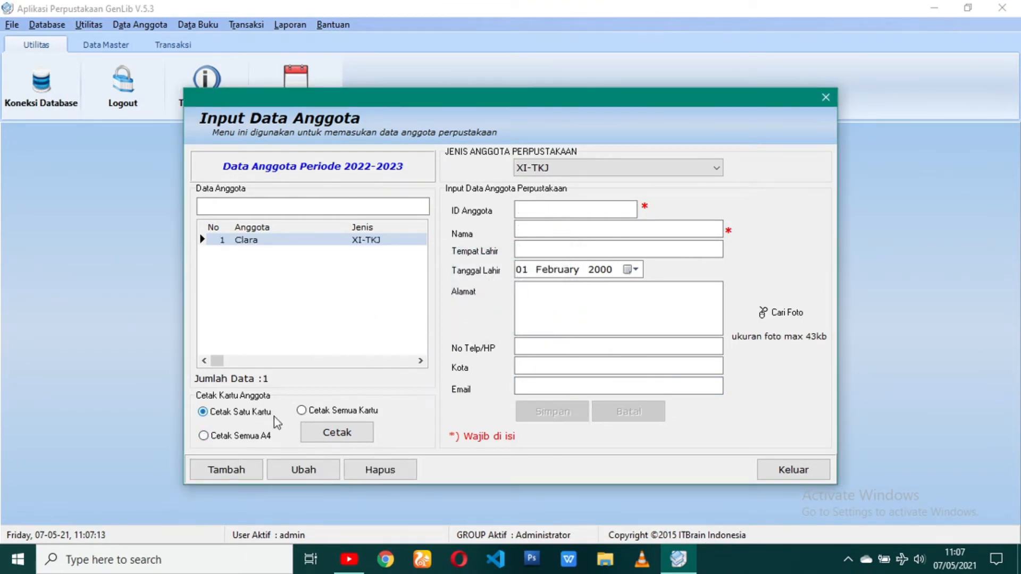
# Preview the member cards with the Cetak Satu Kartu, Cetak Semua Kartu and Cetak Semua A4 options, and close the member input form
pyautogui.click(314, 434)
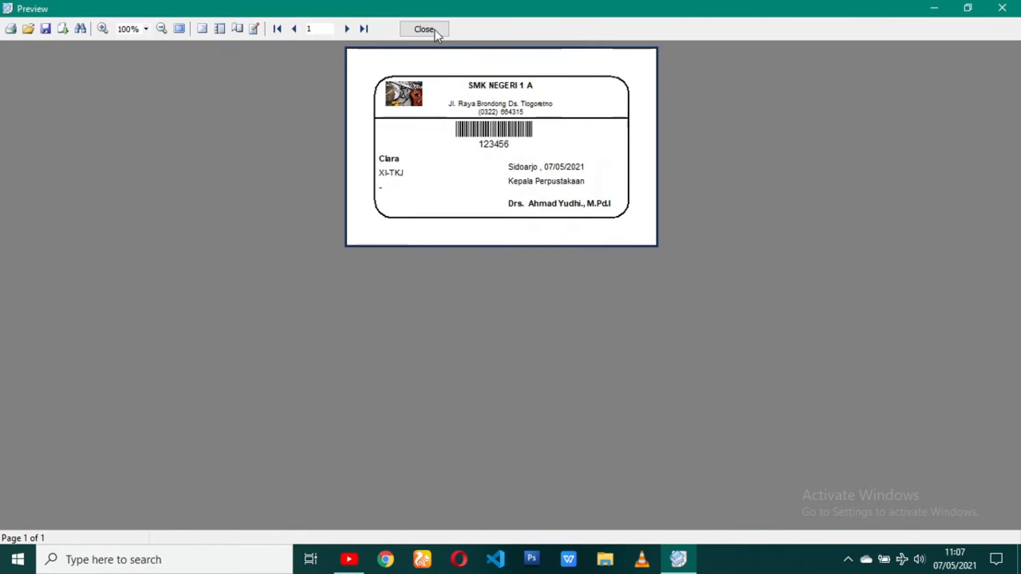
pyautogui.click(424, 30)
pyautogui.click(302, 410)
pyautogui.click(345, 435)
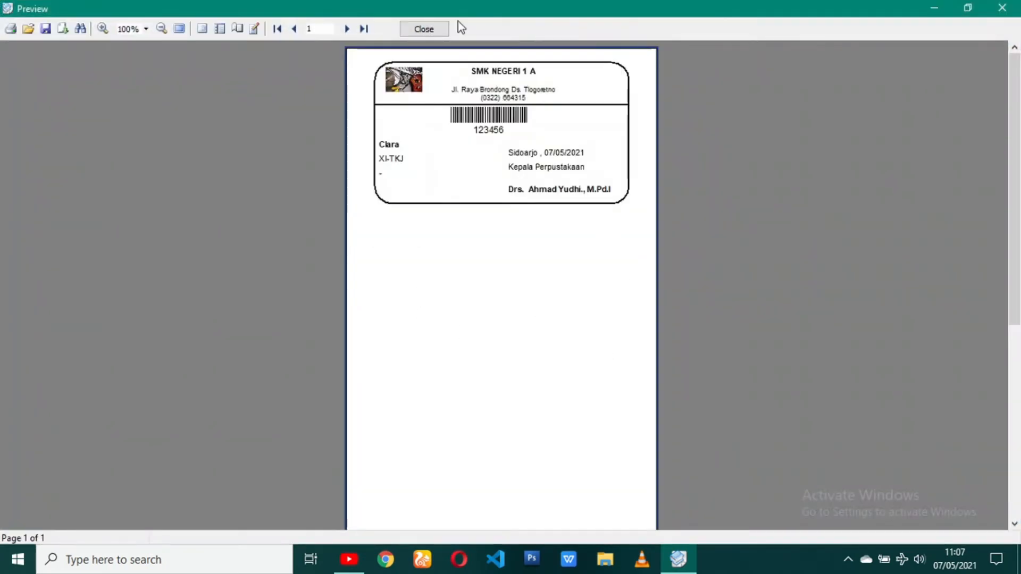
pyautogui.click(436, 29)
pyautogui.click(234, 437)
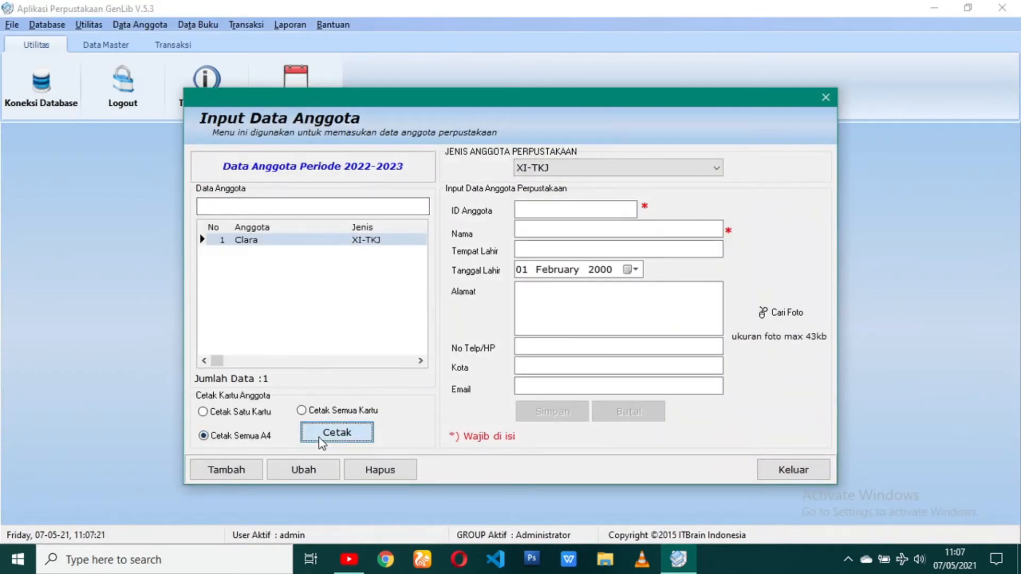
pyautogui.click(325, 433)
pyautogui.scroll(-1, 429, 118)
pyautogui.click(438, 30)
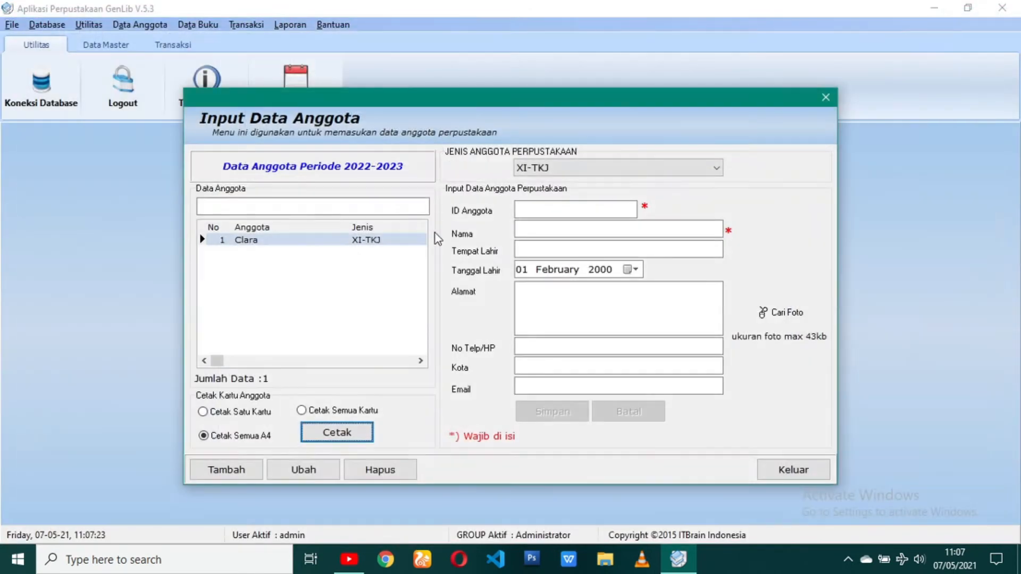
pyautogui.click(796, 468)
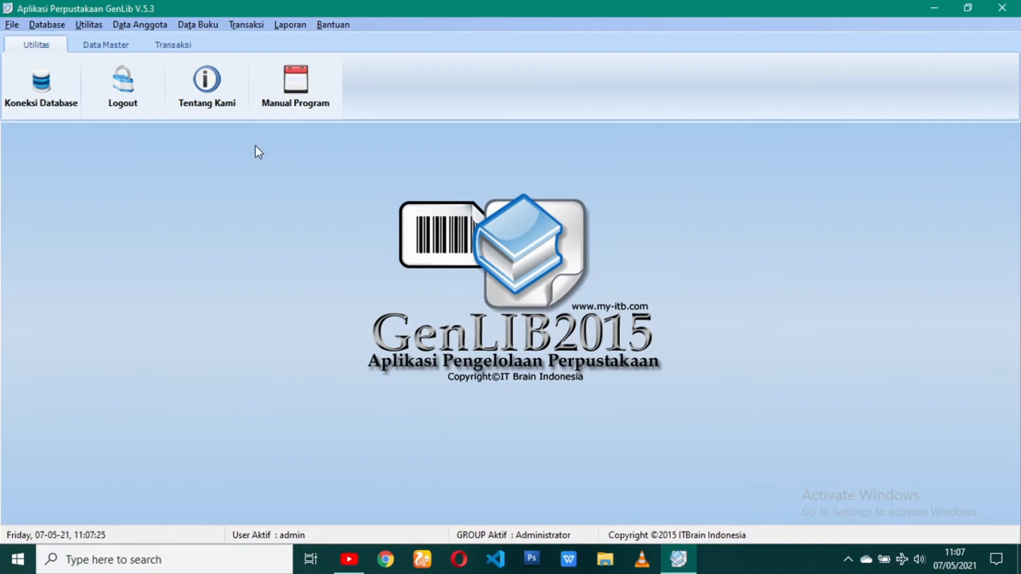
# Load Sheet1$ of Data Anggota.xls from the Template Excel folder into the member import form (Import Anggota)
pyautogui.click(124, 29)
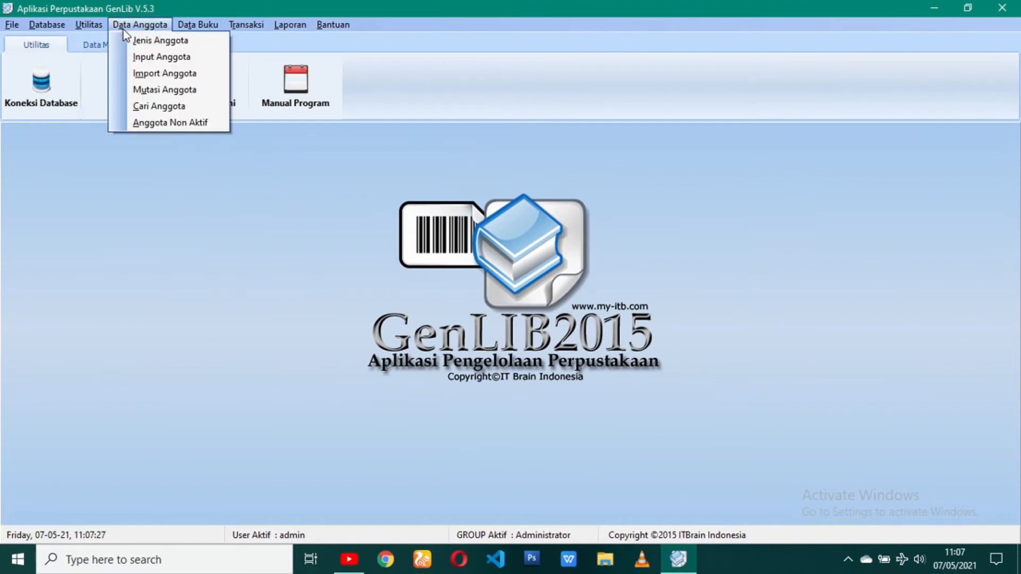
pyautogui.click(170, 73)
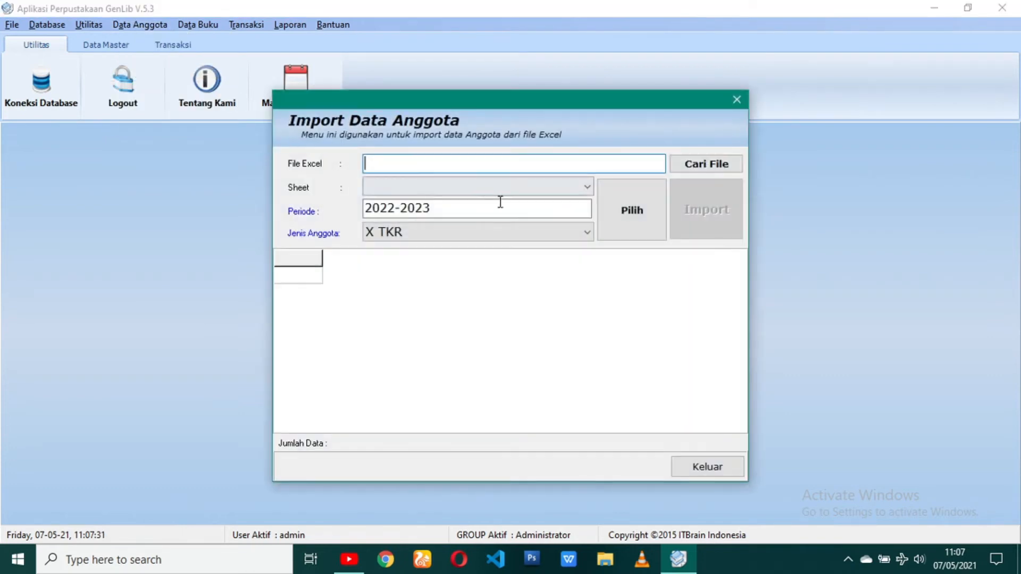
pyautogui.click(686, 164)
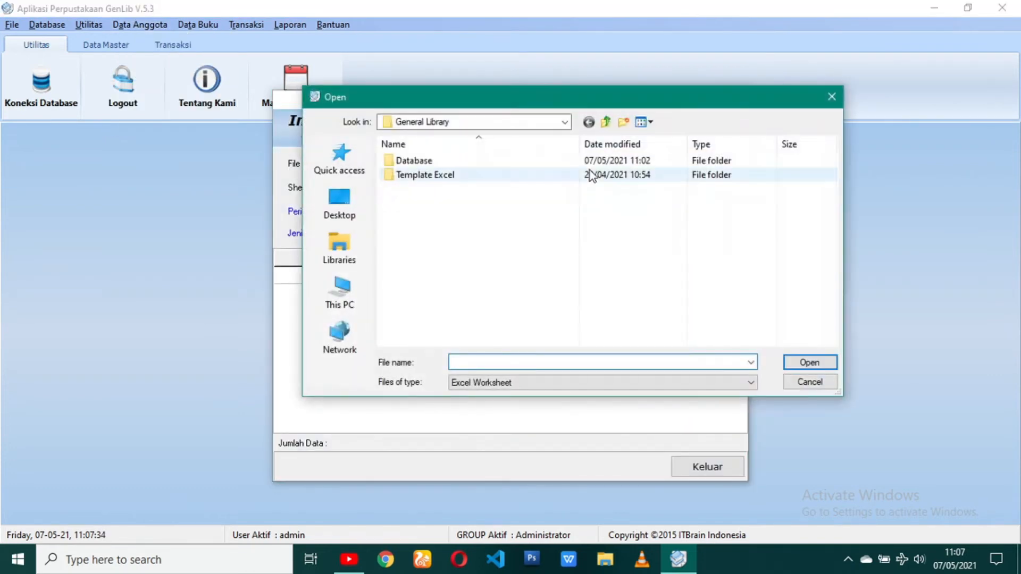
pyautogui.doubleClick(589, 174)
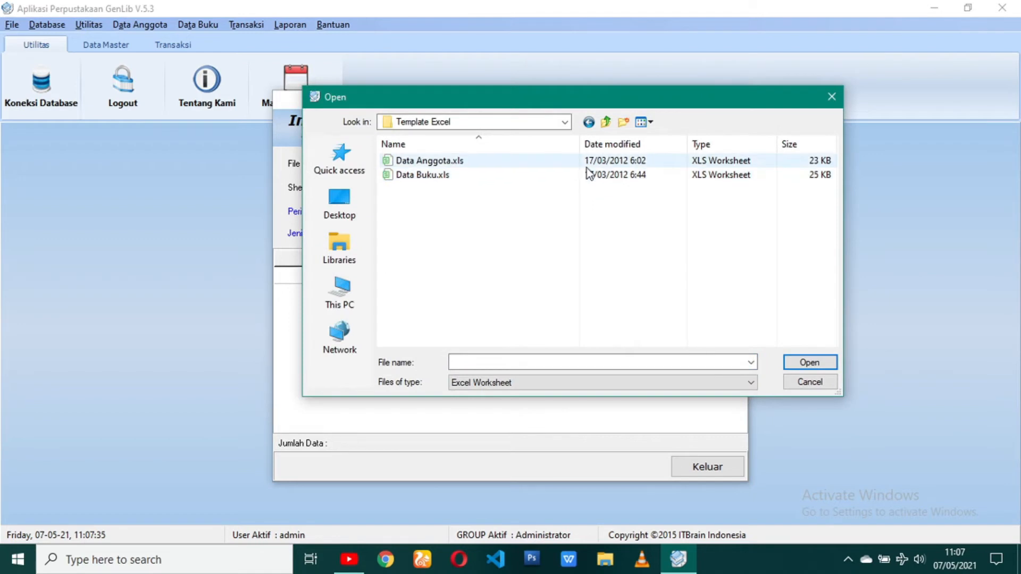
pyautogui.click(585, 161)
pyautogui.click(813, 362)
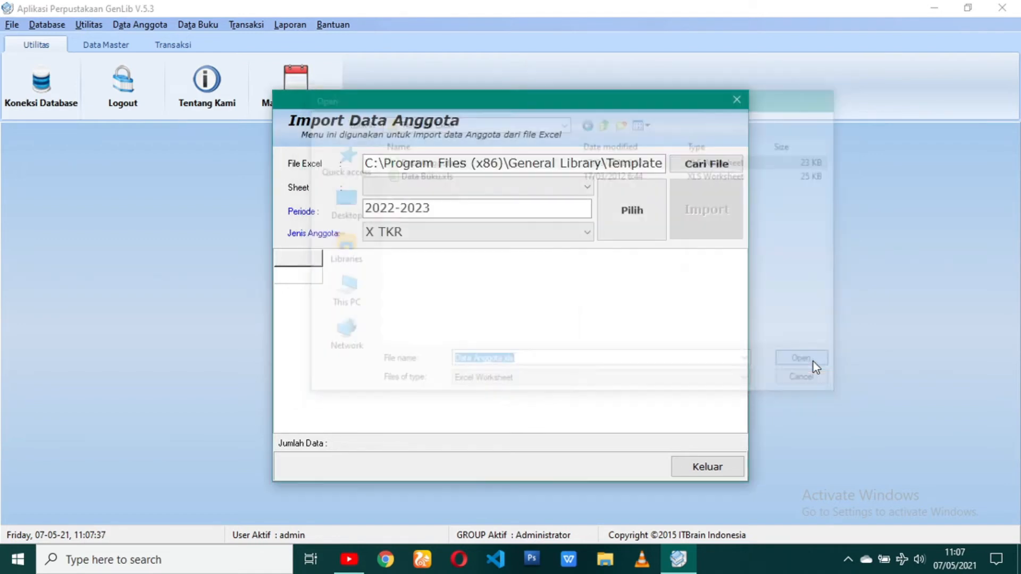
pyautogui.click(532, 189)
pyautogui.click(502, 204)
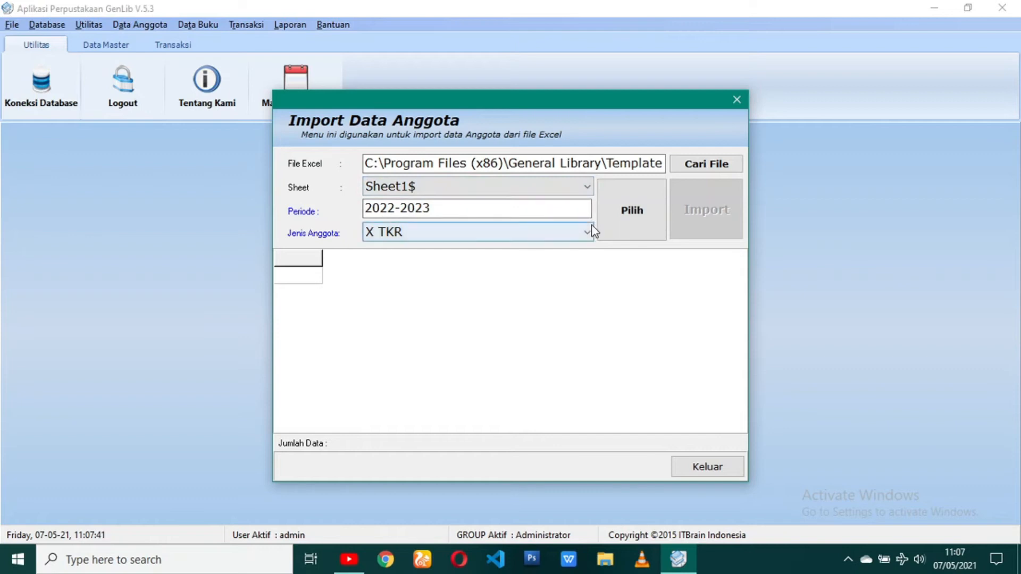
pyautogui.click(629, 215)
# Set the import's member type to XI-TKJ, import the loaded members for period 2022-2023, and close the form
pyautogui.click(524, 232)
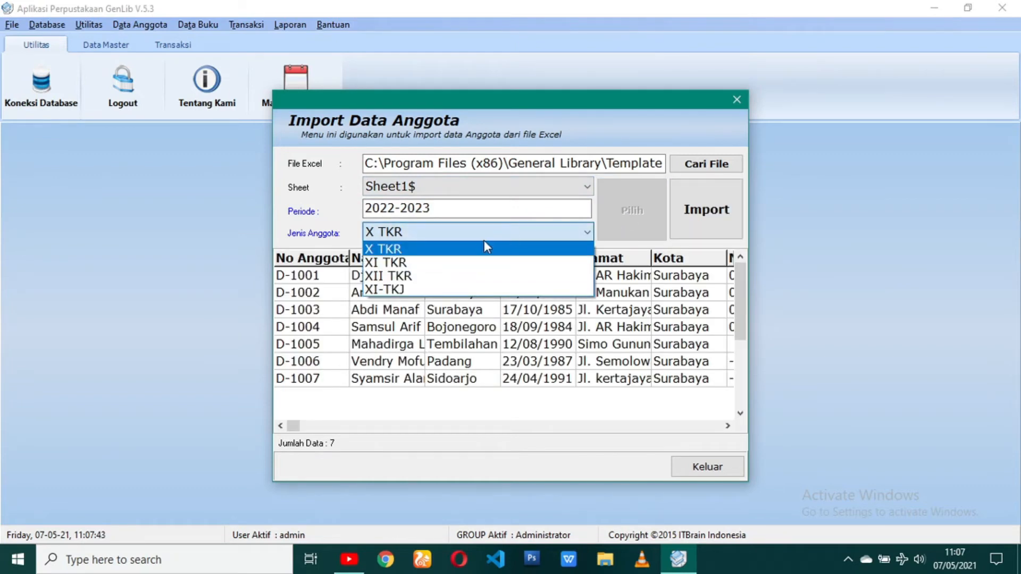
pyautogui.click(456, 289)
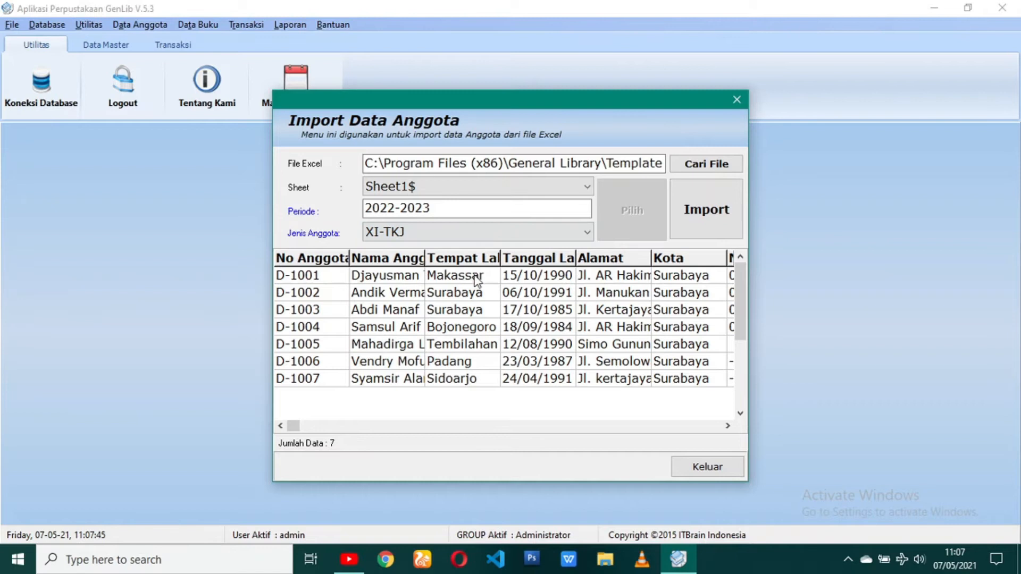
pyautogui.click(599, 346)
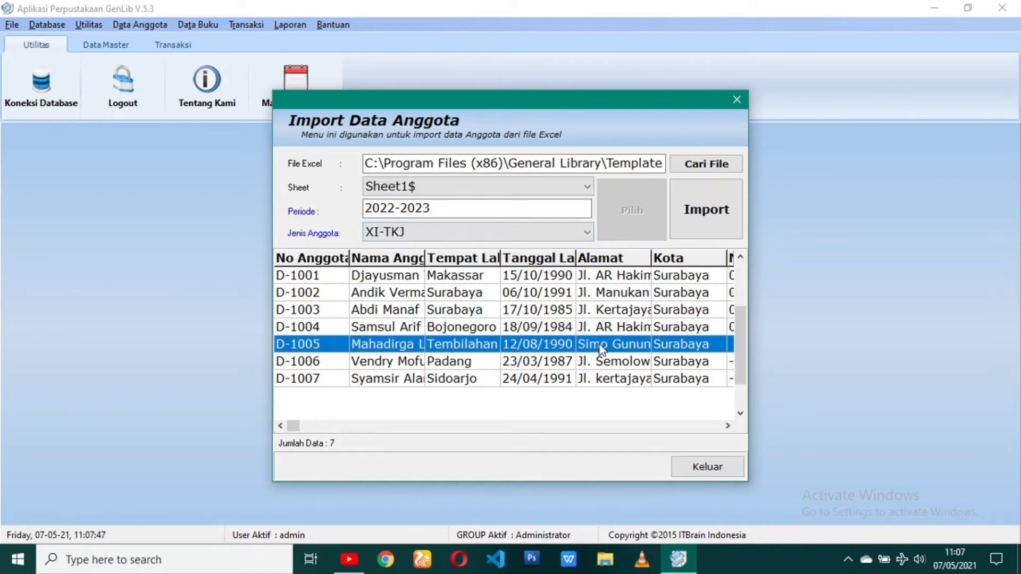
pyautogui.click(710, 229)
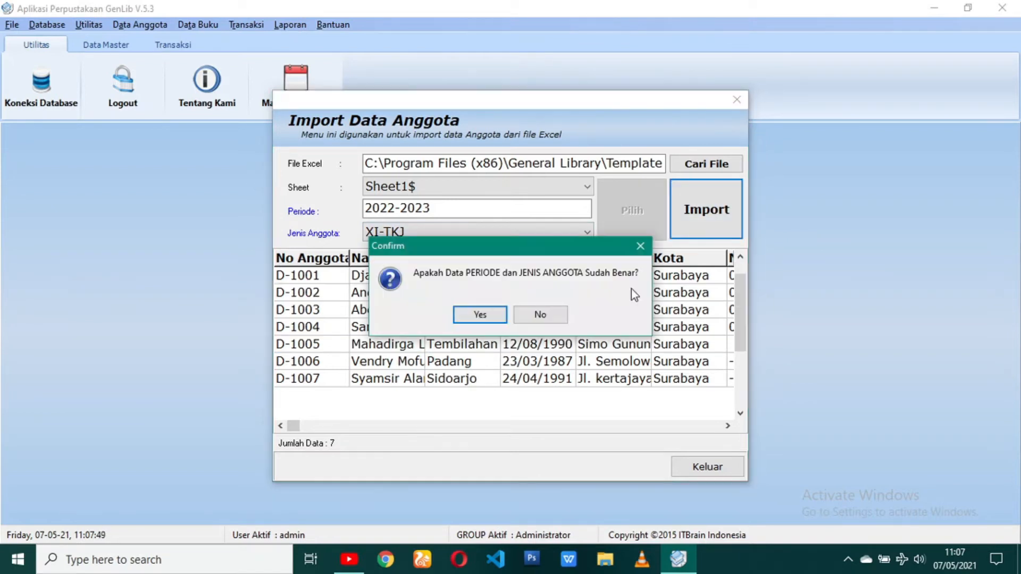
pyautogui.click(480, 314)
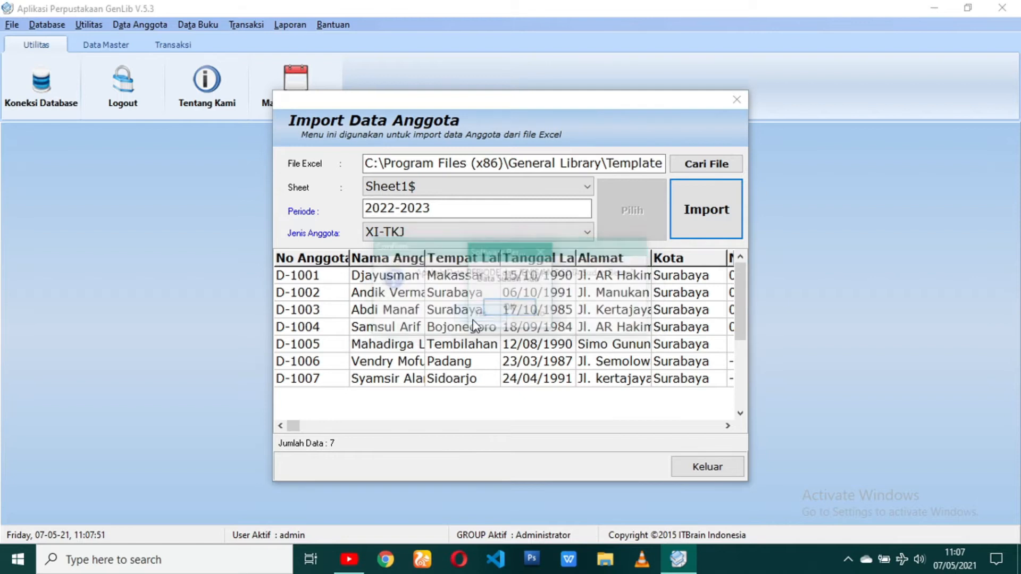
pyautogui.click(522, 307)
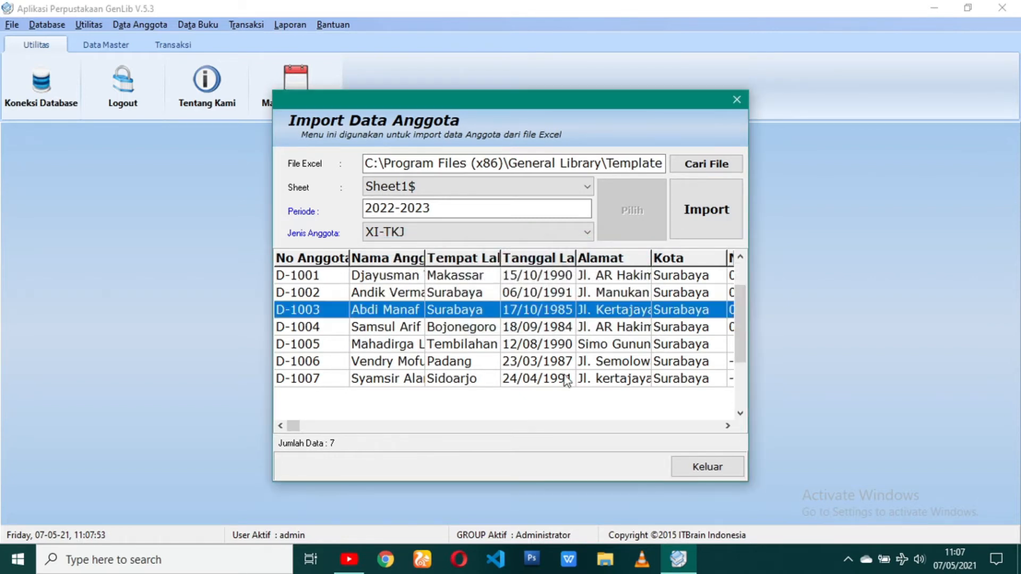
pyautogui.click(707, 467)
# View the full member list in the member search form (Cari Anggota) and close it
pyautogui.click(145, 27)
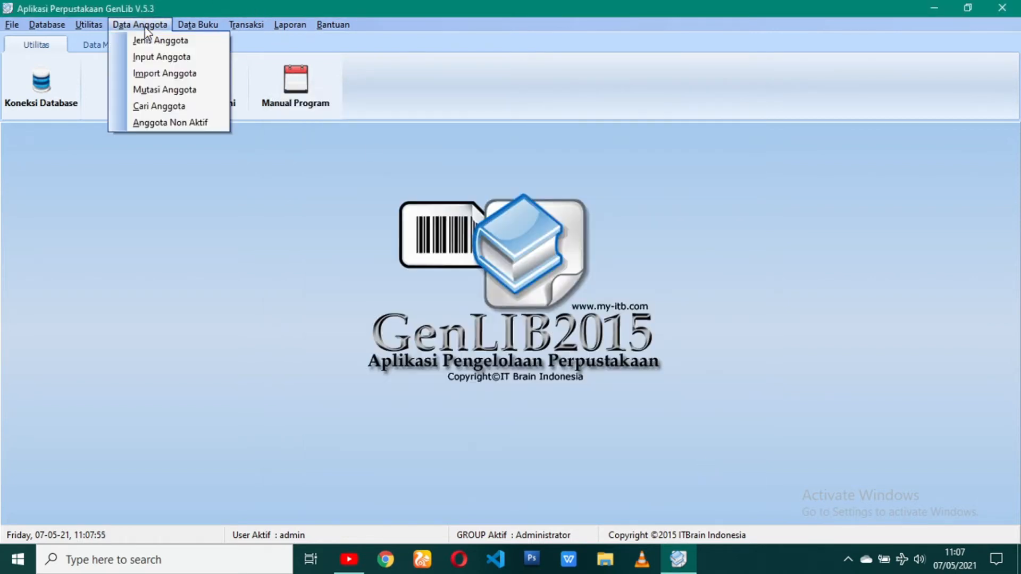
pyautogui.click(177, 106)
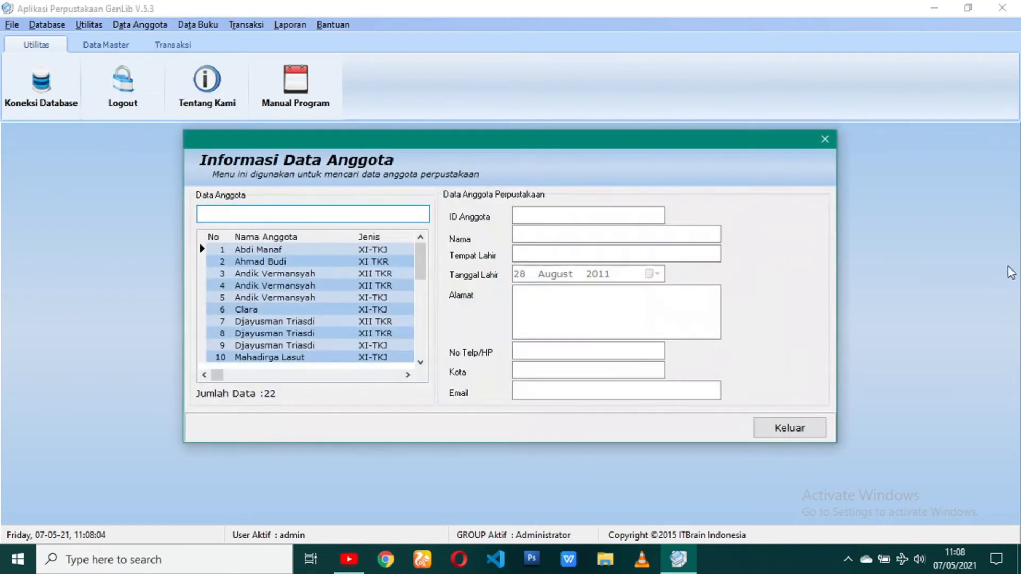
pyautogui.click(831, 139)
# Set up a member transfer (Mutasi Anggota) with source type XII TKR and destination type XI-TKJ
pyautogui.click(139, 24)
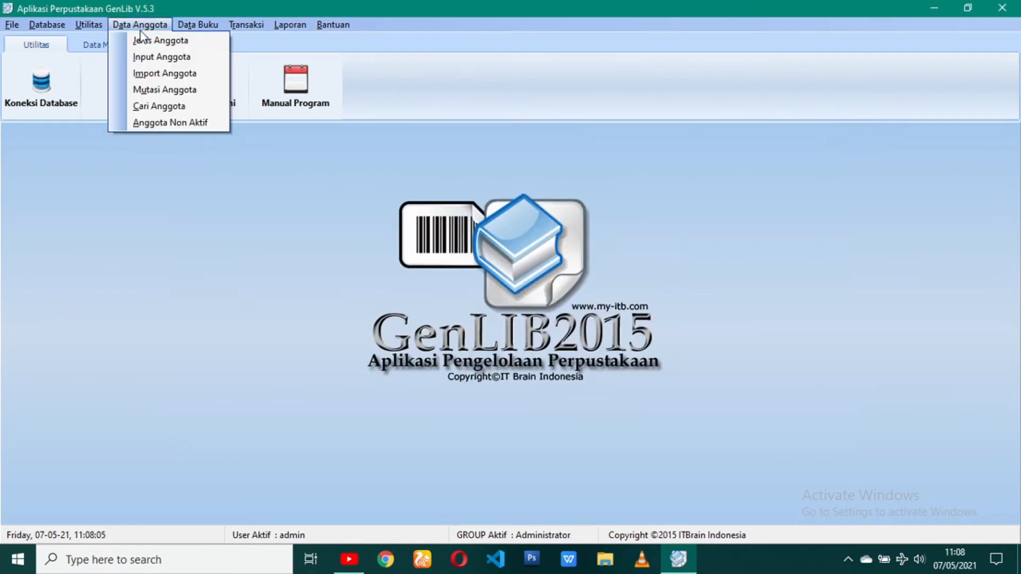
pyautogui.click(157, 89)
pyautogui.click(417, 201)
pyautogui.click(399, 231)
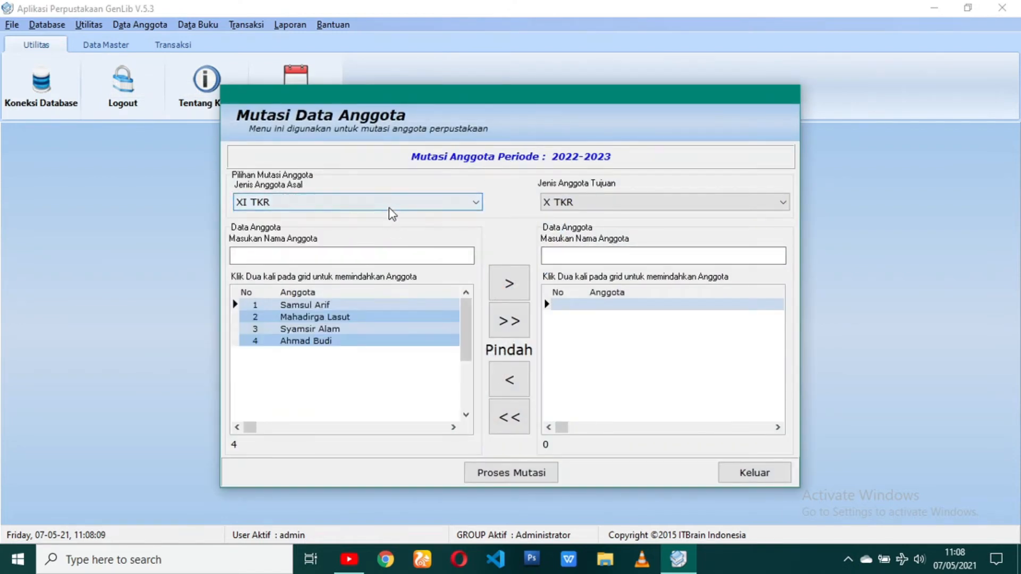
pyautogui.click(390, 208)
pyautogui.click(360, 242)
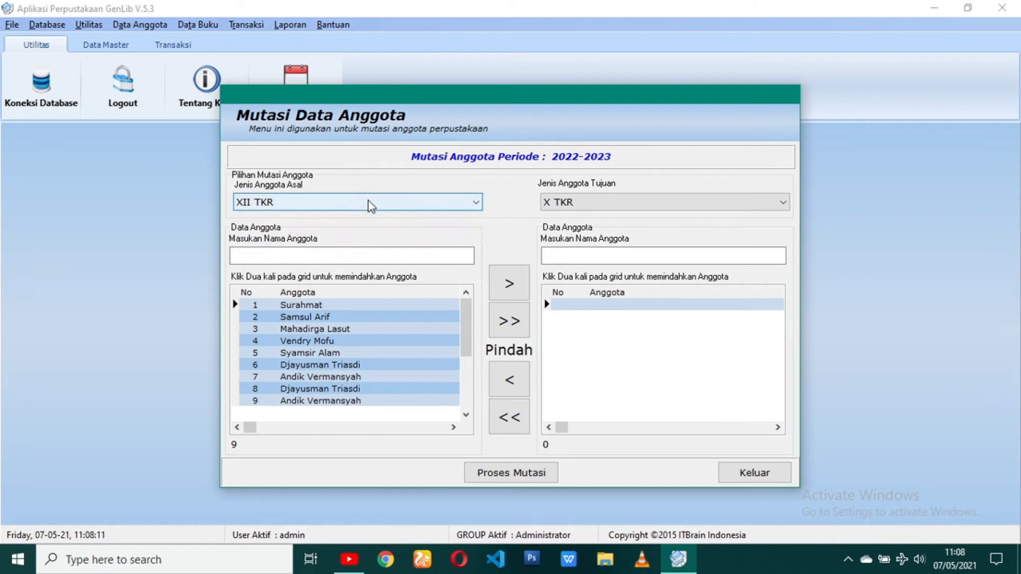
pyautogui.click(679, 204)
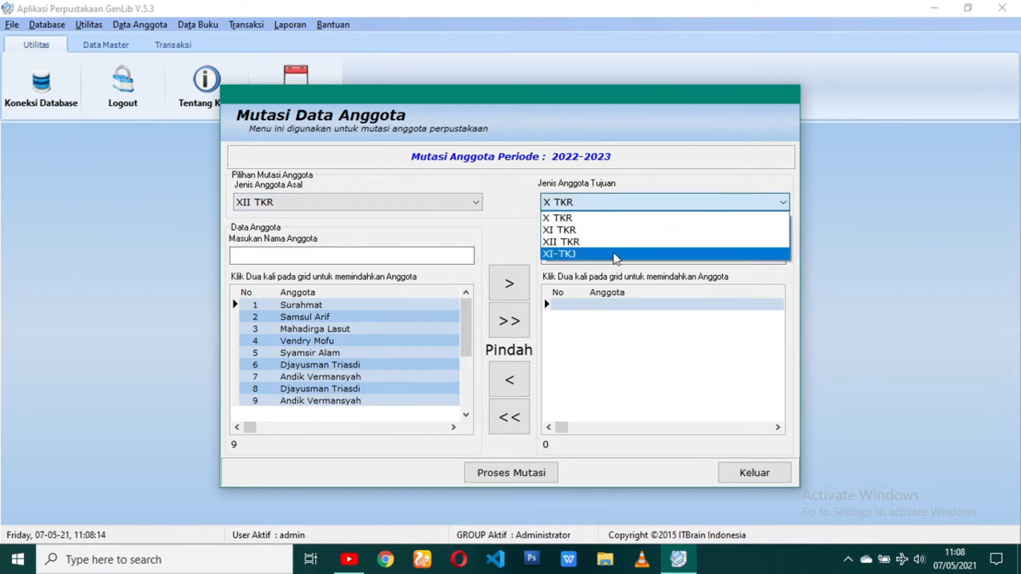
pyautogui.click(616, 254)
# Move three members, starting with the second one listed, from XII TKR to XI-TKJ, process the transfer and close the form
pyautogui.click(372, 318)
pyautogui.click(522, 296)
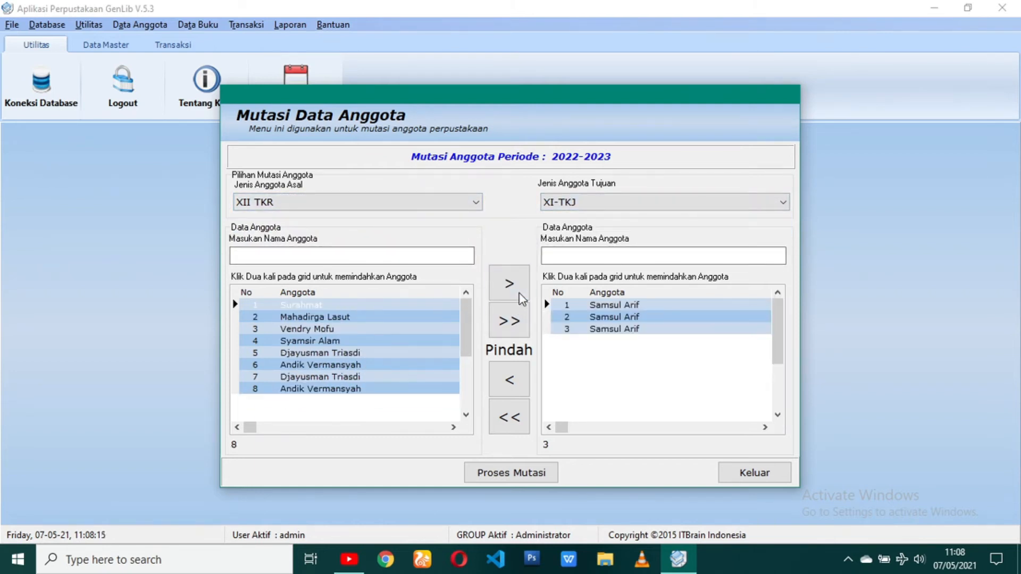
pyautogui.click(522, 297)
pyautogui.click(522, 297)
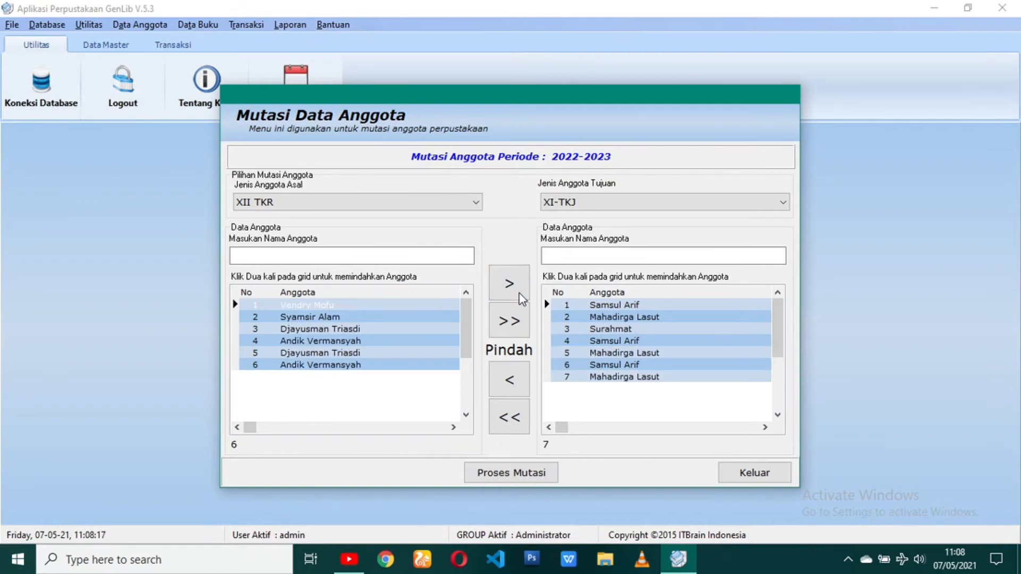
pyautogui.click(543, 472)
pyautogui.click(535, 318)
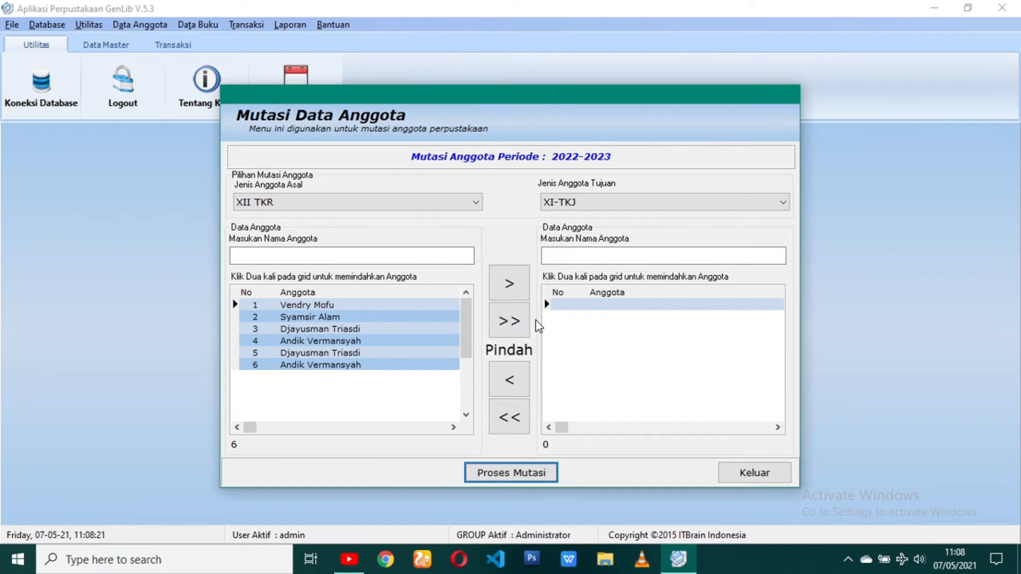
pyautogui.click(767, 482)
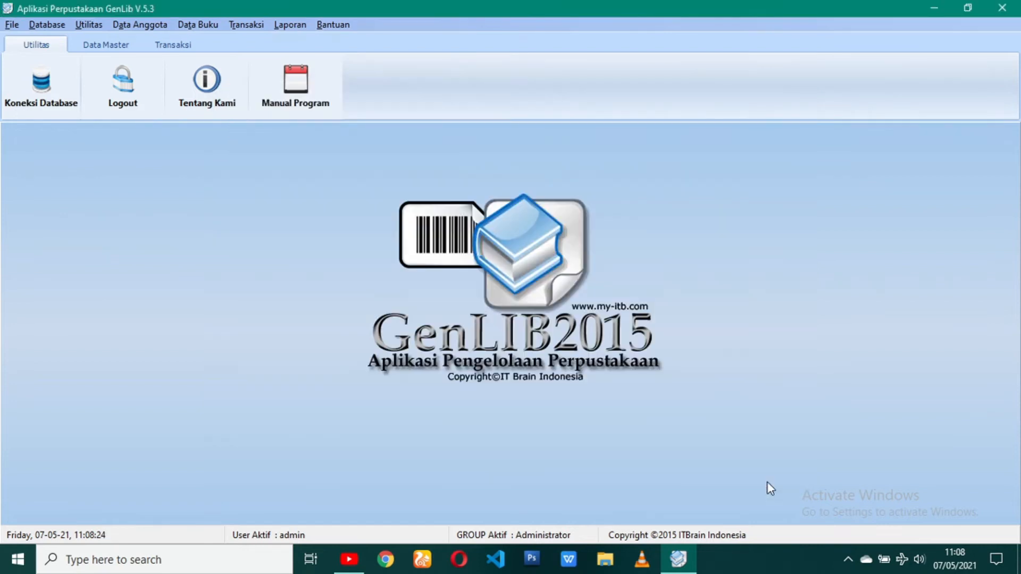
# Examine the details of several members in the member search form (Cari Anggota), and close it
pyautogui.click(158, 30)
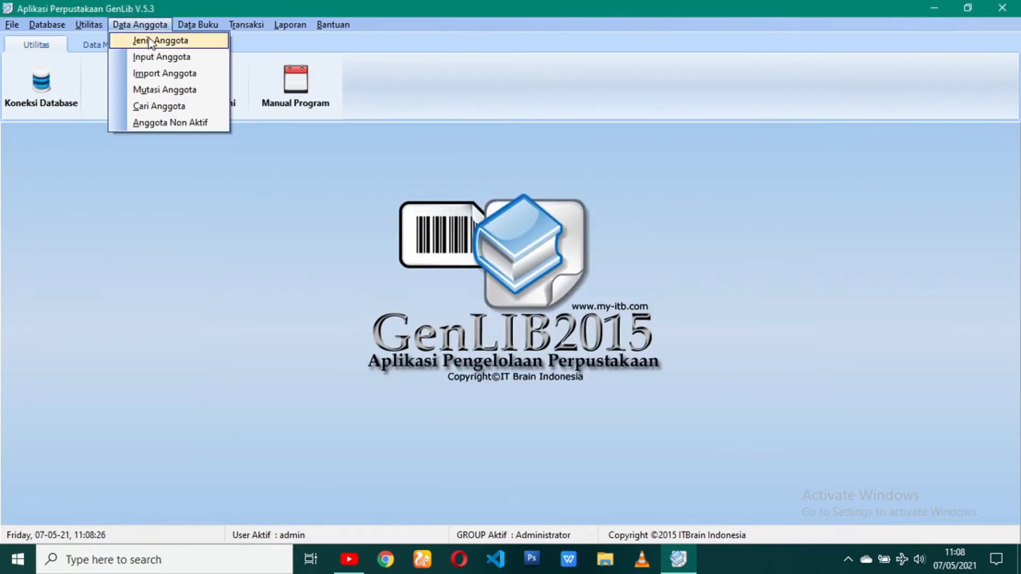
pyautogui.click(172, 113)
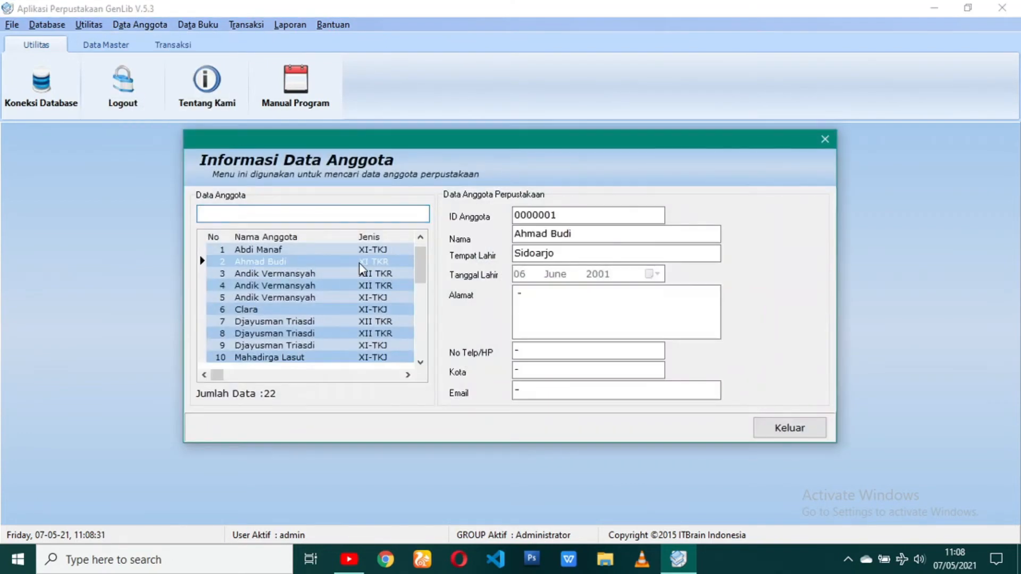
pyautogui.click(360, 254)
pyautogui.click(364, 271)
pyautogui.click(364, 295)
pyautogui.click(365, 323)
pyautogui.click(366, 345)
pyautogui.click(368, 357)
pyautogui.click(371, 310)
pyautogui.click(373, 333)
pyautogui.click(375, 358)
pyautogui.click(367, 334)
pyautogui.click(750, 430)
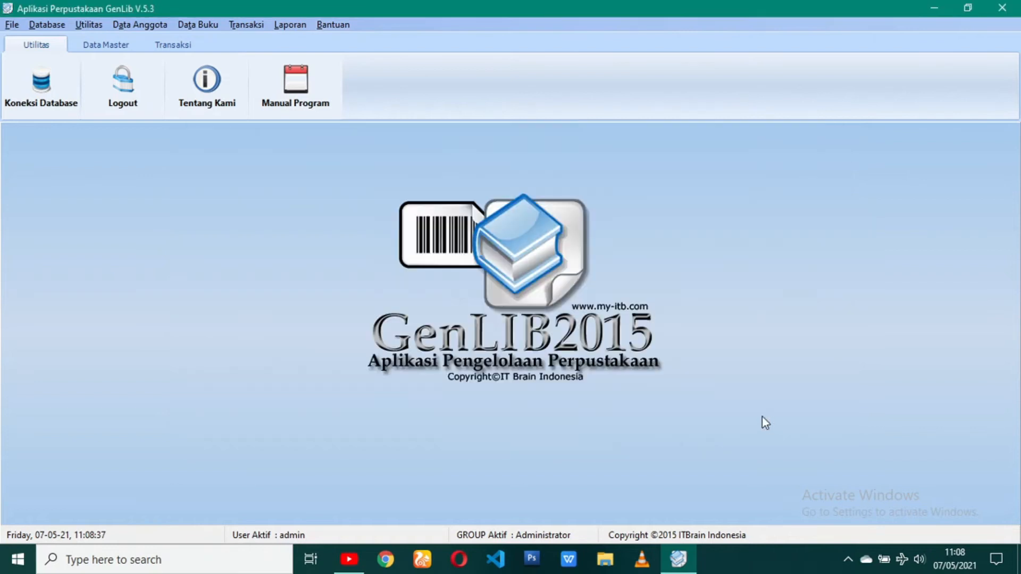
# Deactivate the thirteenth member listed under type XI-TKJ in the Anggota Non Aktif form, and close the form
pyautogui.click(159, 24)
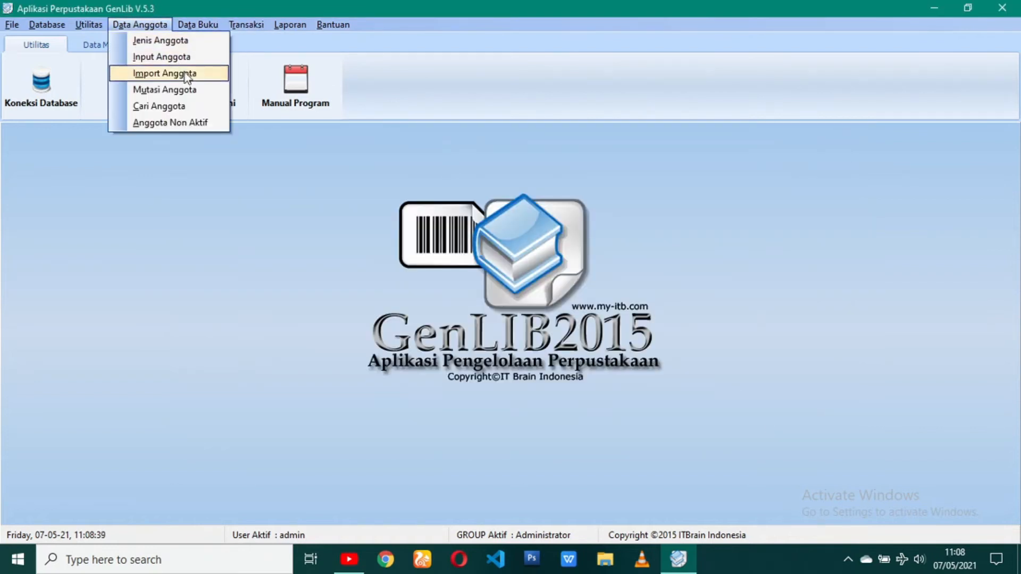
pyautogui.click(199, 122)
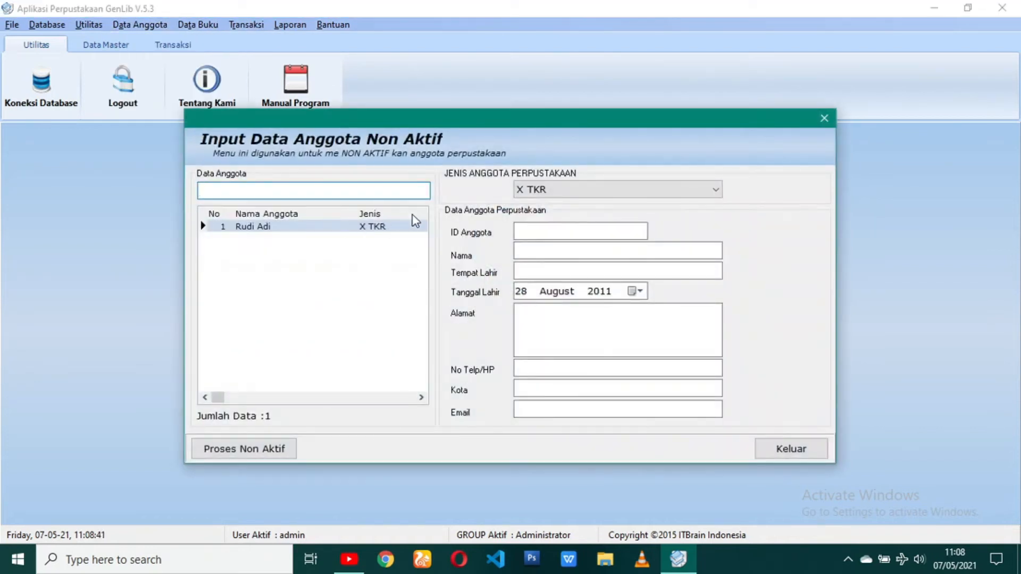
pyautogui.click(534, 187)
pyautogui.click(557, 238)
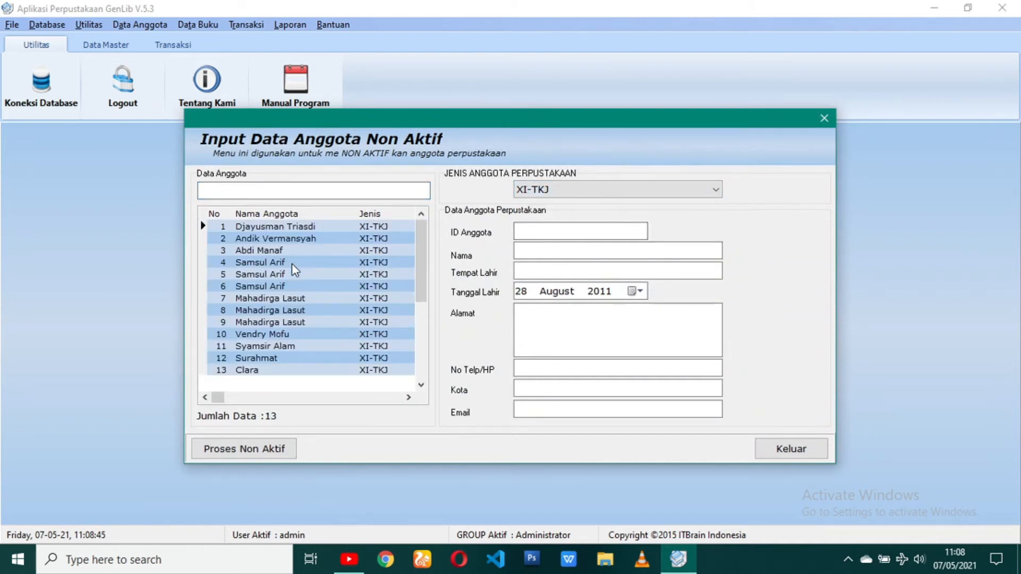
pyautogui.click(268, 371)
pyautogui.click(262, 455)
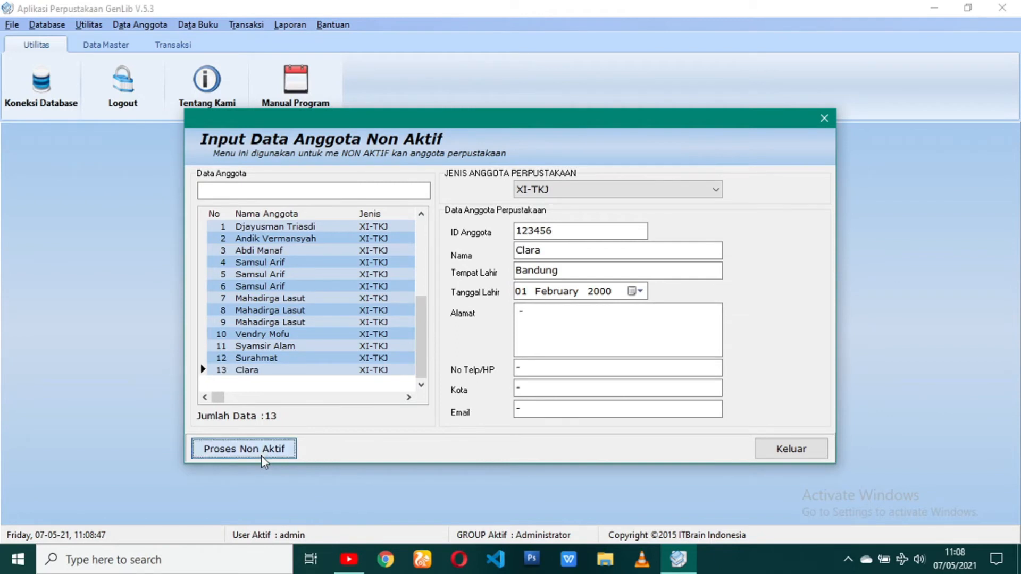
pyautogui.click(481, 317)
pyautogui.click(511, 310)
pyautogui.click(773, 443)
# Add the DDC classification 600 with the description Ilmu Terapan in the Input DDC form, save it and close the form
pyautogui.click(193, 25)
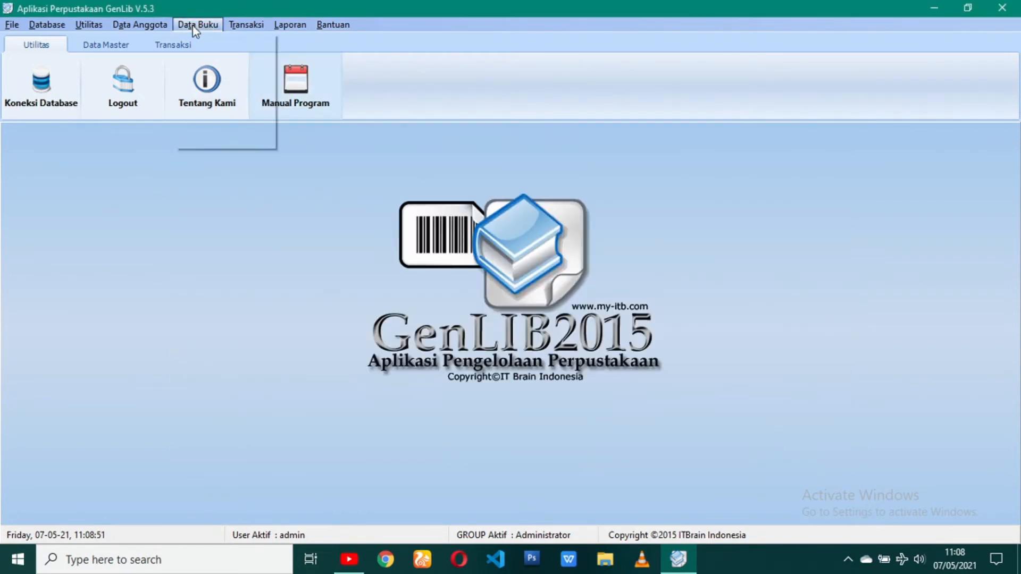
pyautogui.moveTo(165, 31)
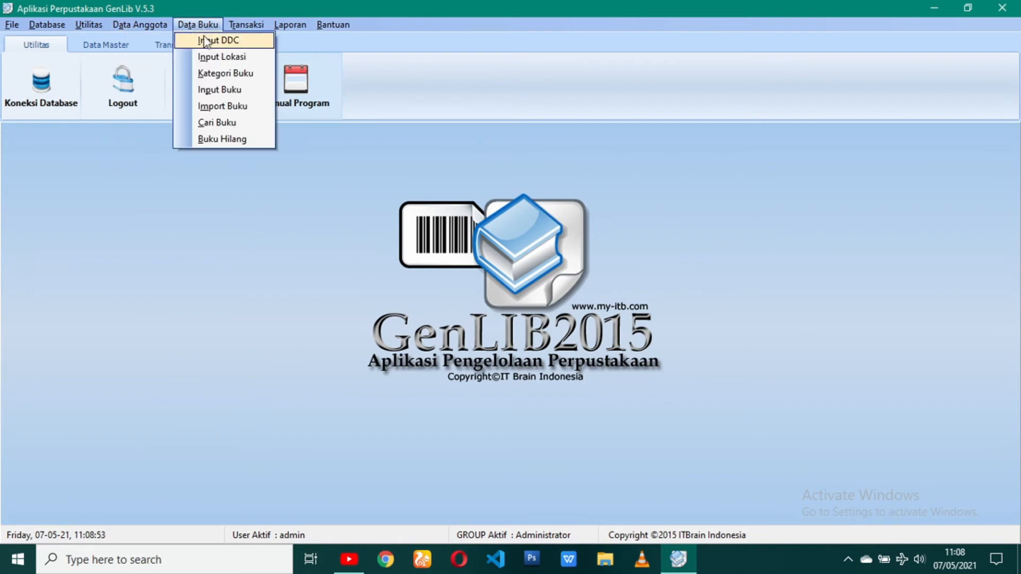
pyautogui.click(206, 40)
pyautogui.click(289, 412)
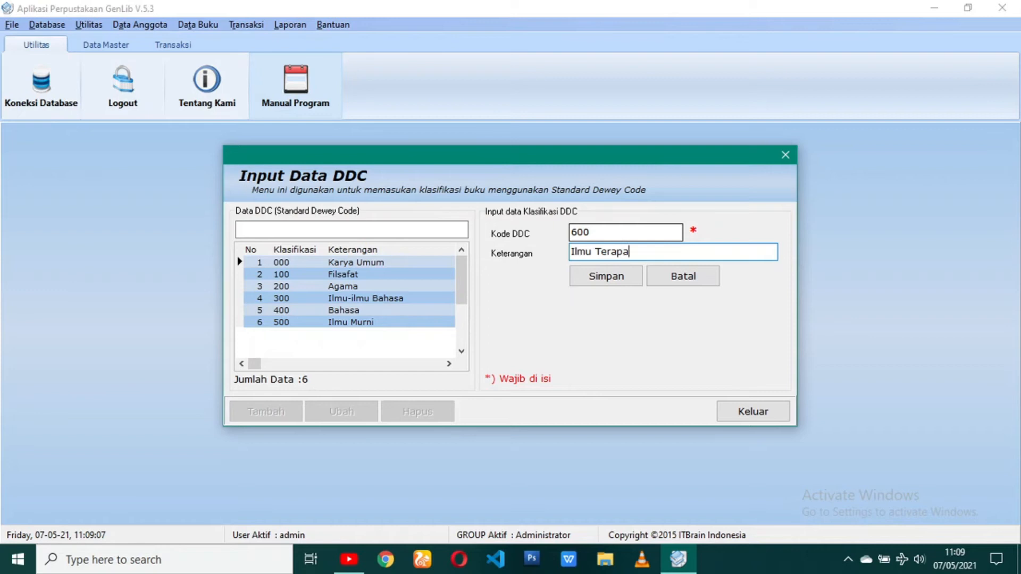
pyautogui.click(633, 280)
pyautogui.click(520, 315)
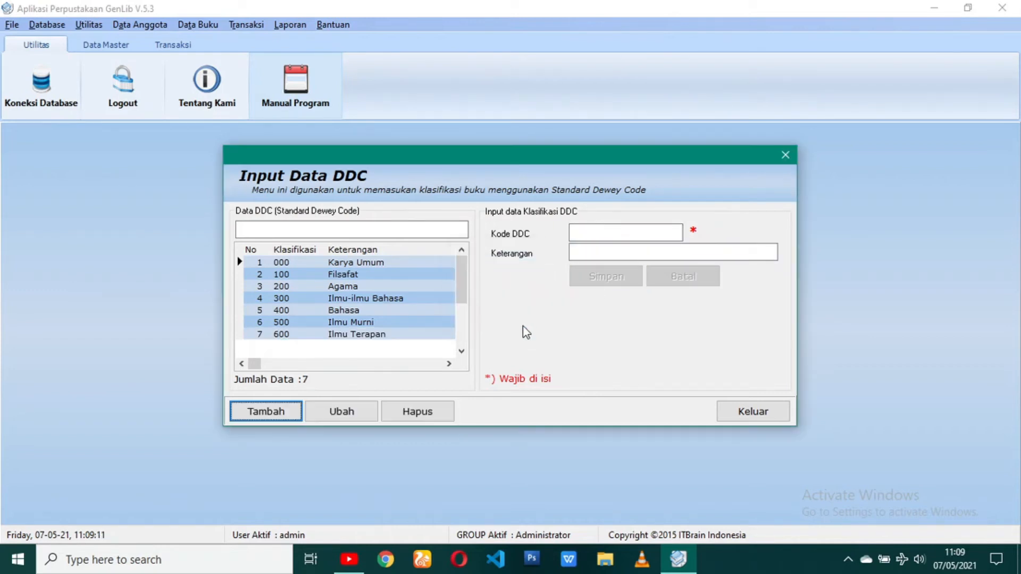
pyautogui.click(764, 418)
# Add the storage location B2 with the description Filsafat in the Input Lokasi form, save it and close the form
pyautogui.click(182, 27)
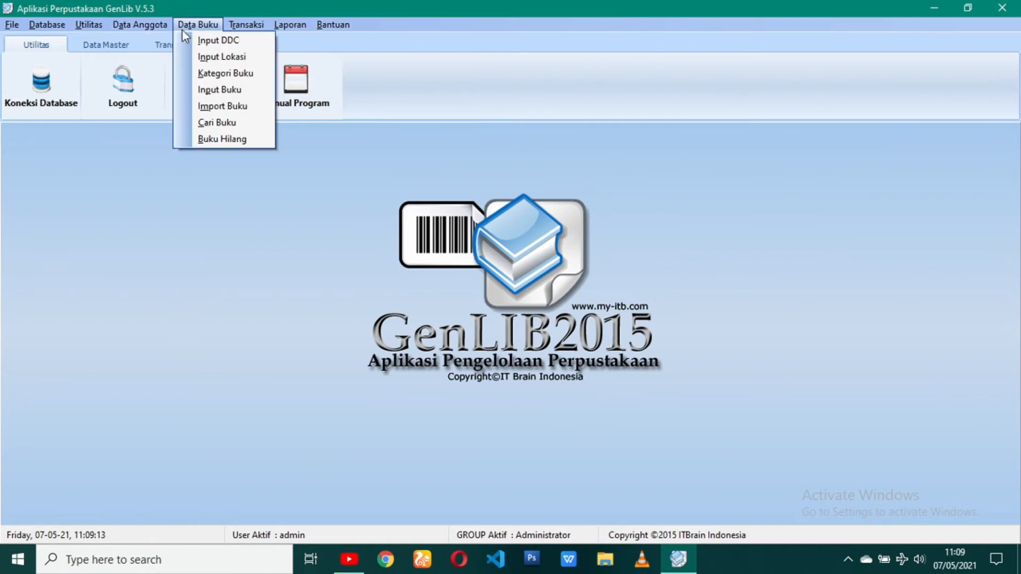
pyautogui.click(203, 59)
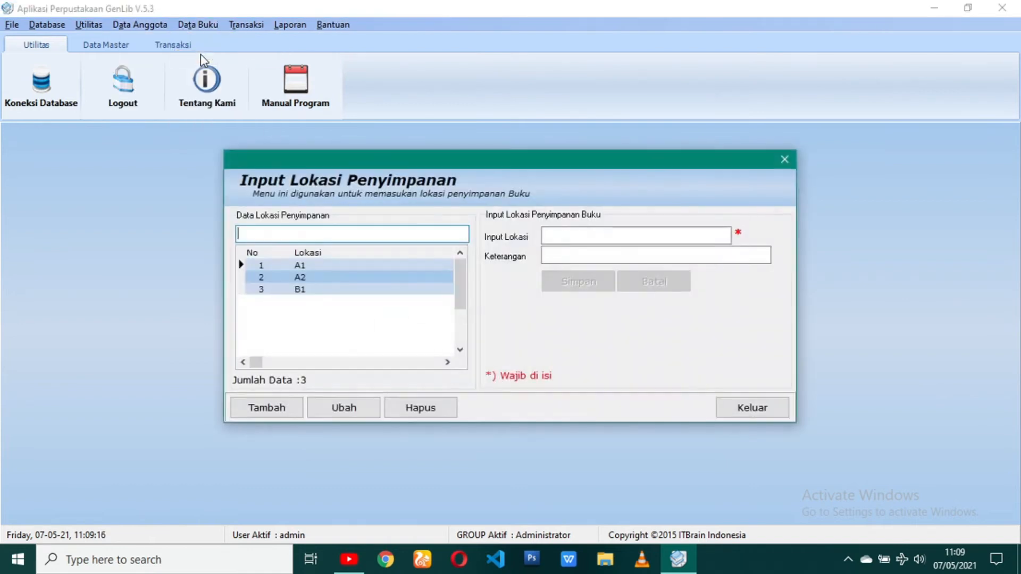
pyautogui.click(295, 409)
pyautogui.write('B2')
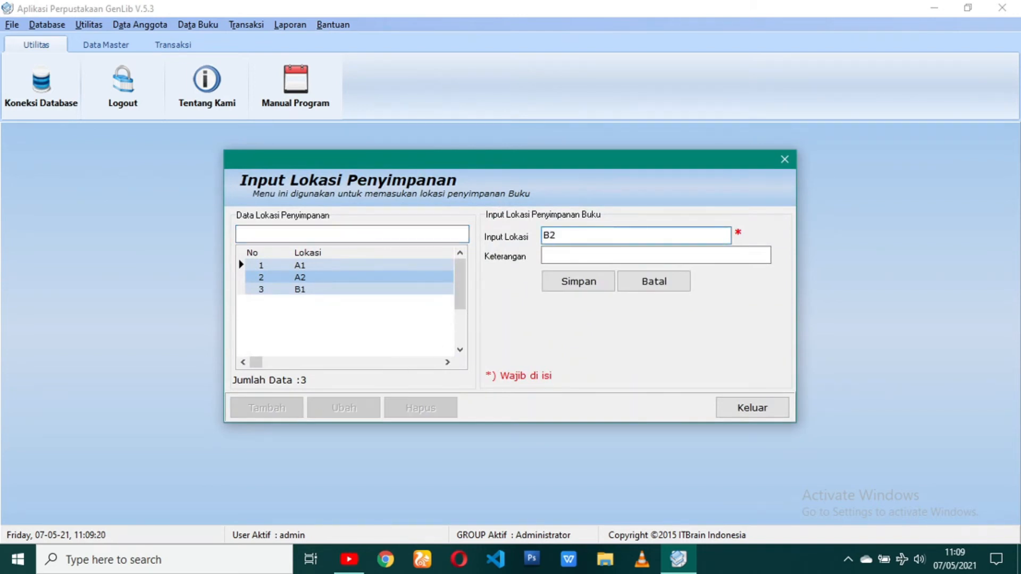
pyautogui.press('Tab')
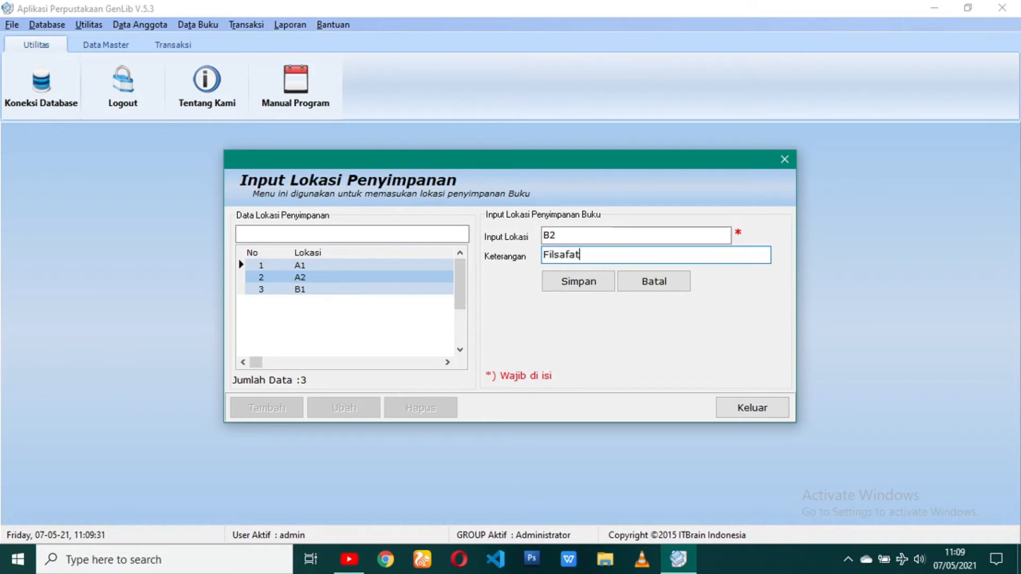
pyautogui.click(586, 286)
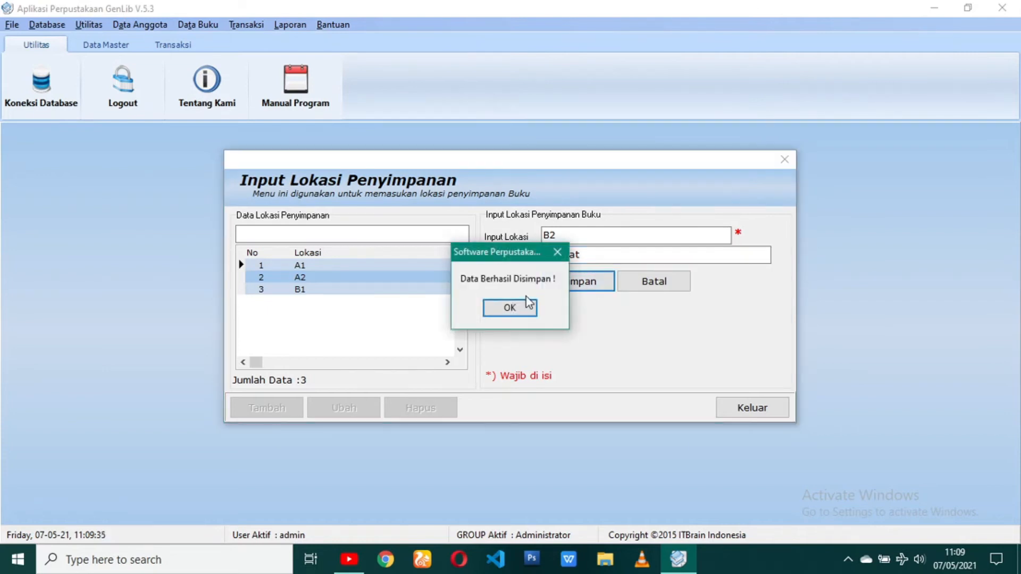
pyautogui.click(522, 313)
pyautogui.click(766, 412)
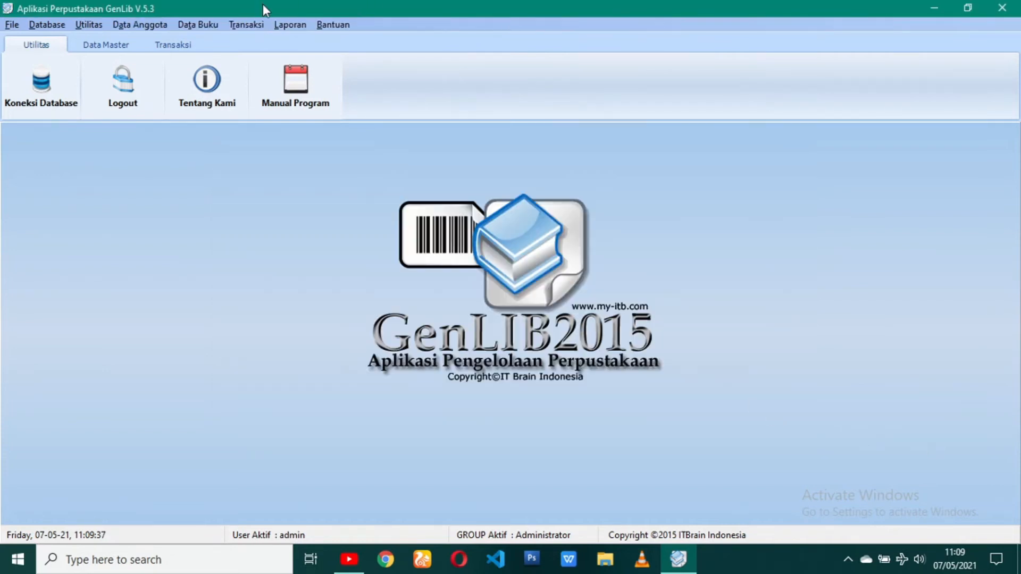
# Bring up the book category form (Kategori Buku) and choose DDC 100 and storage location B1
pyautogui.click(203, 27)
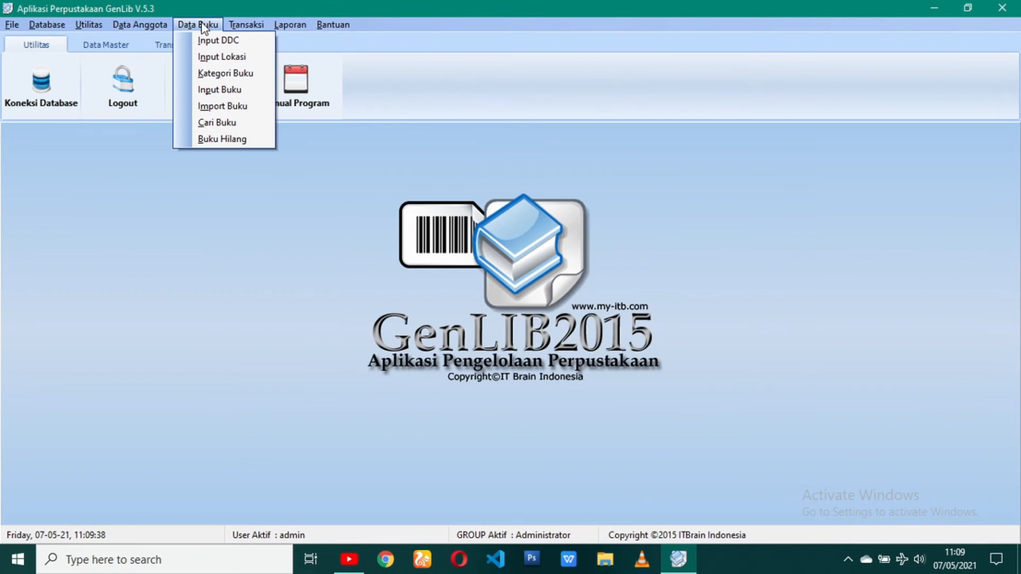
pyautogui.click(212, 77)
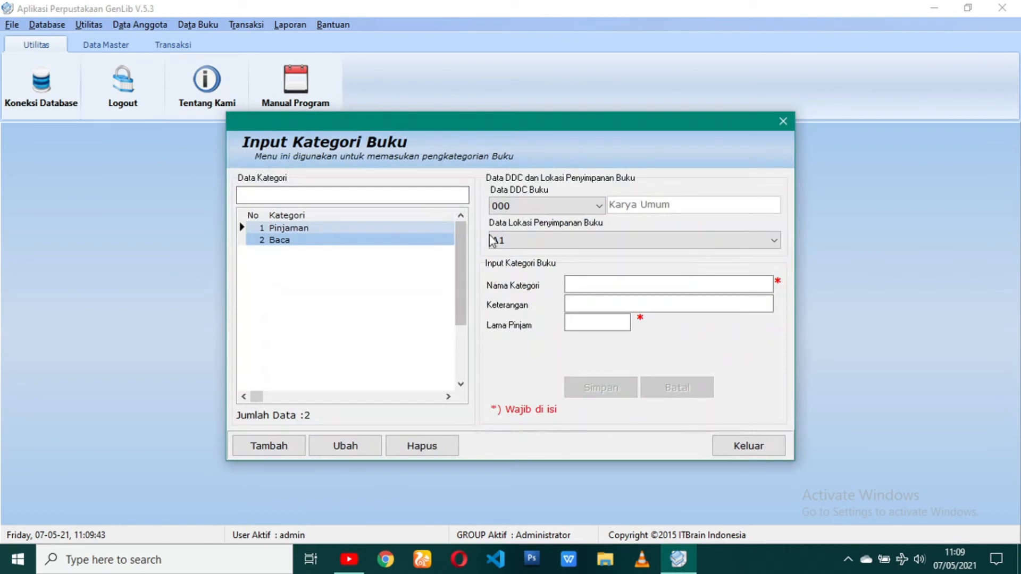
pyautogui.click(528, 207)
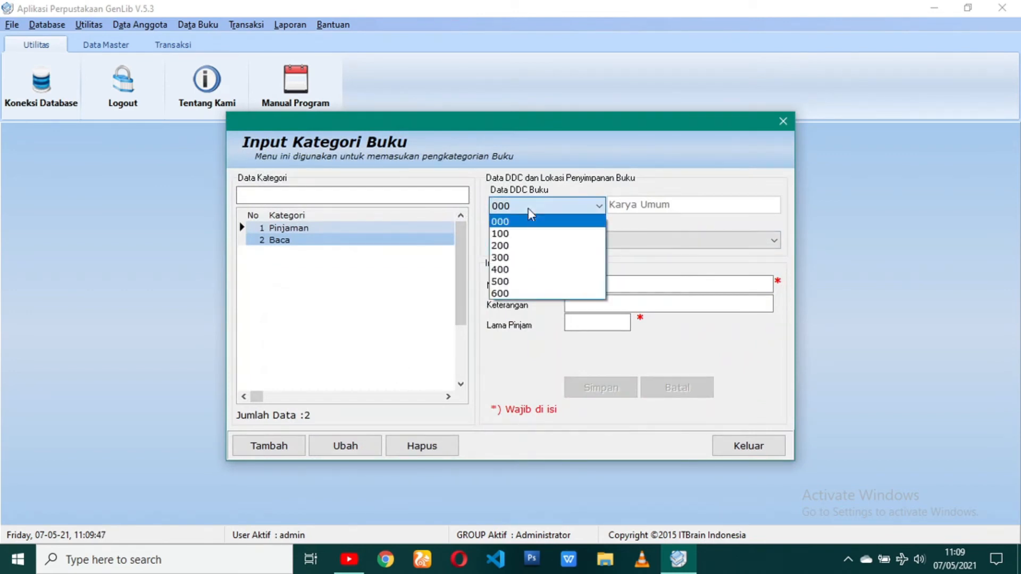
pyautogui.click(548, 238)
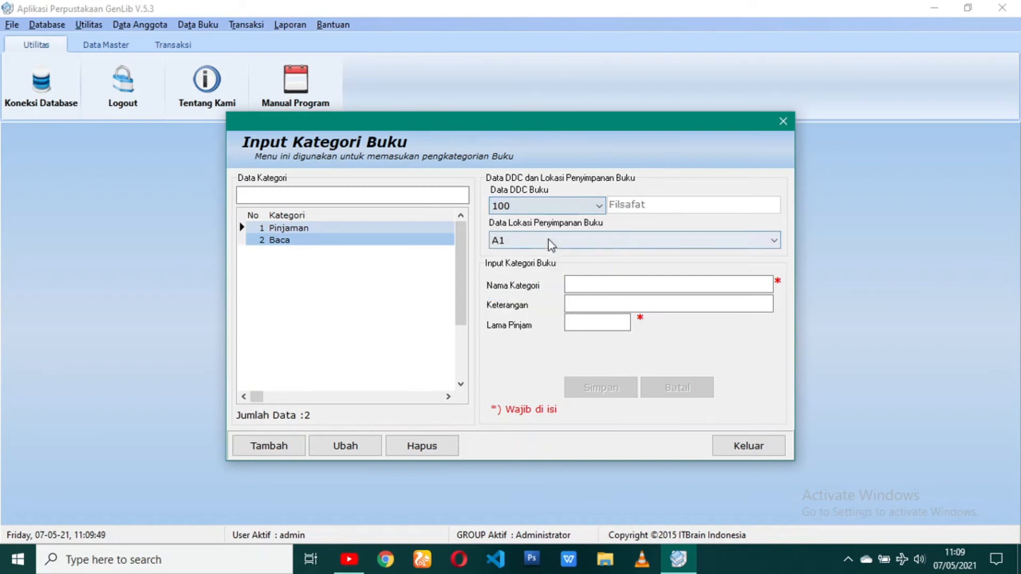
pyautogui.click(547, 239)
pyautogui.click(535, 281)
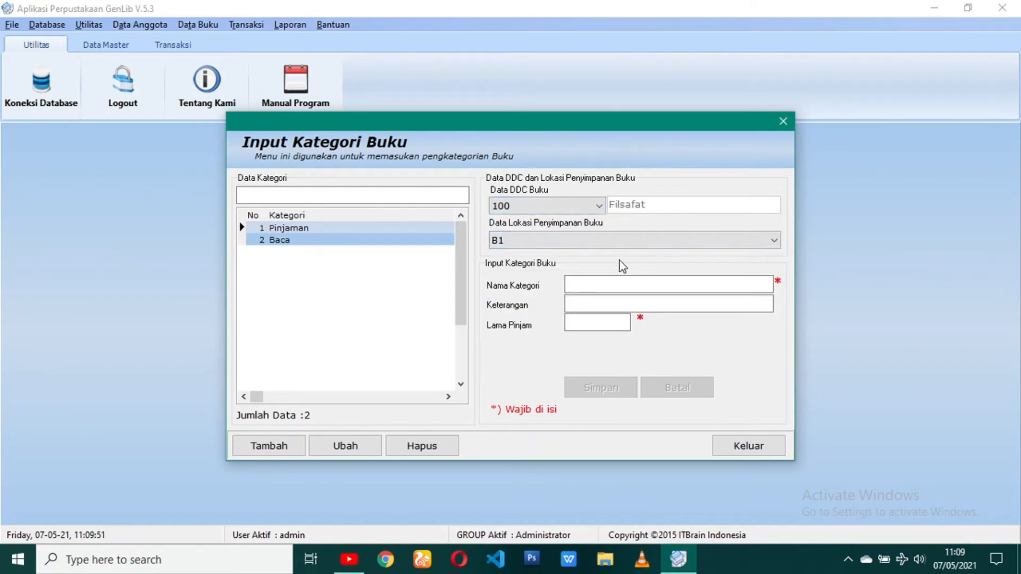
# Try to add a book category named BACA with description "-" and a loan duration (Lama Pinjam) of 1
pyautogui.click(276, 455)
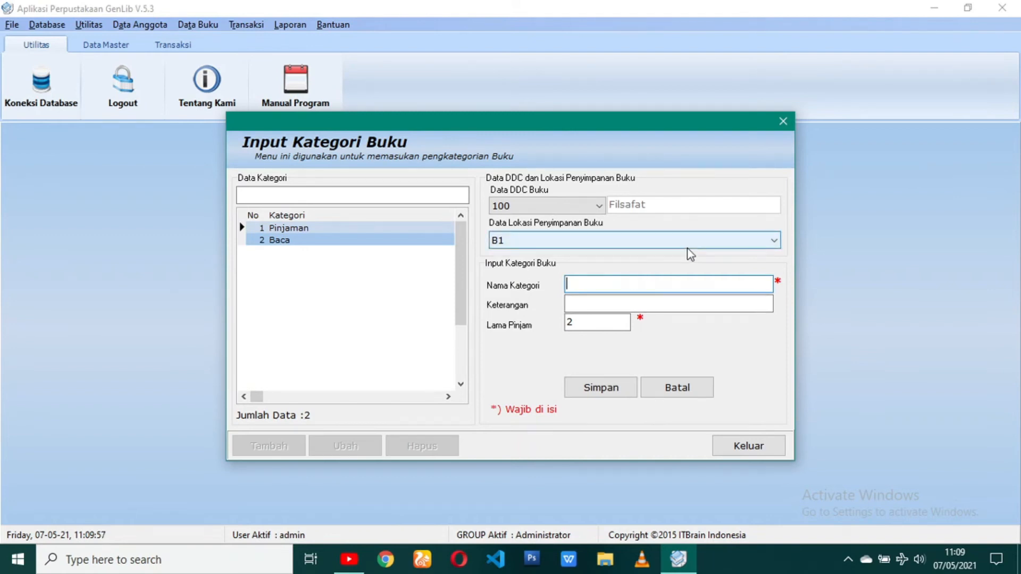
pyautogui.write('BACA')
pyautogui.click(663, 306)
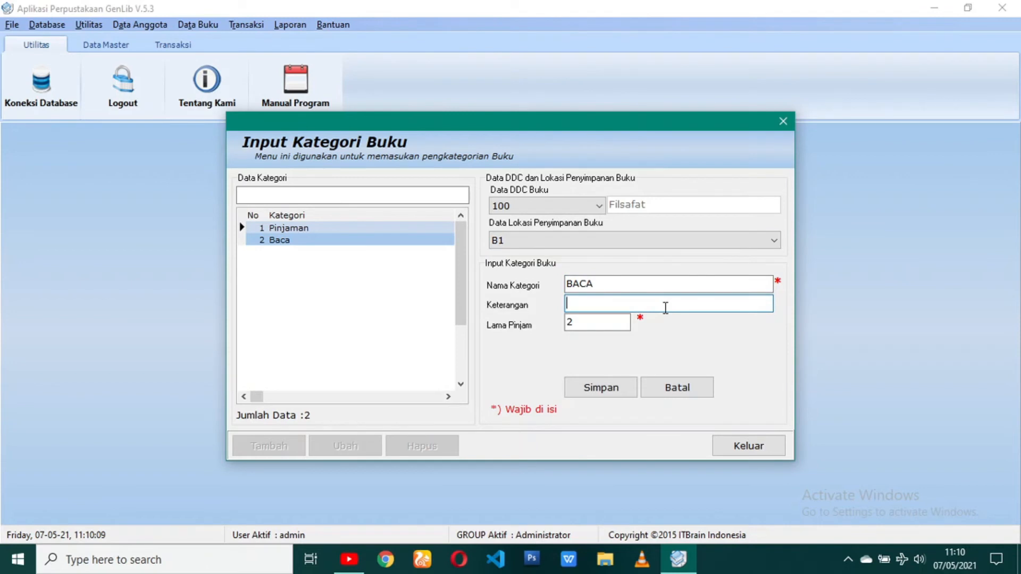
pyautogui.press('Tab')
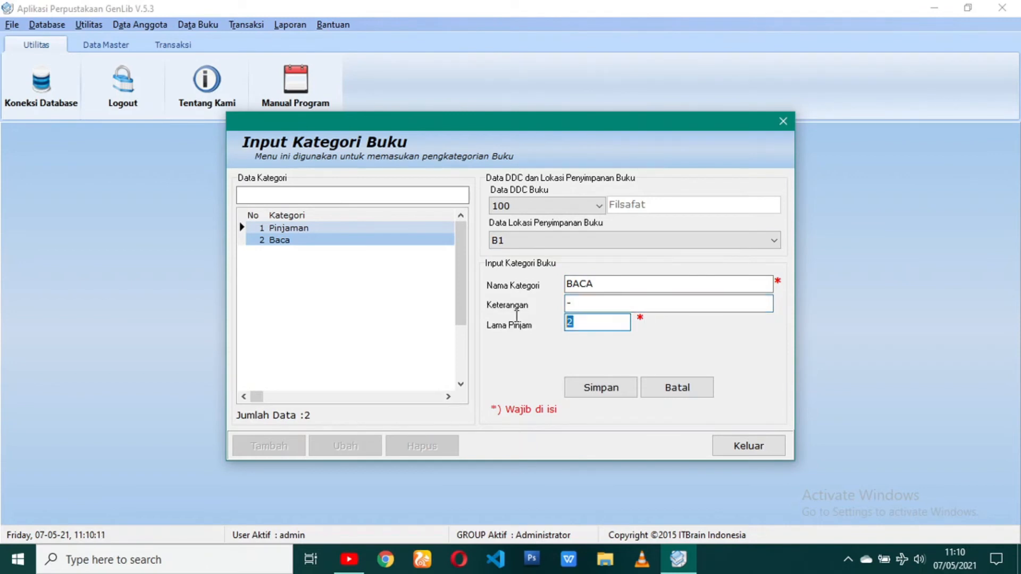
pyautogui.click(598, 387)
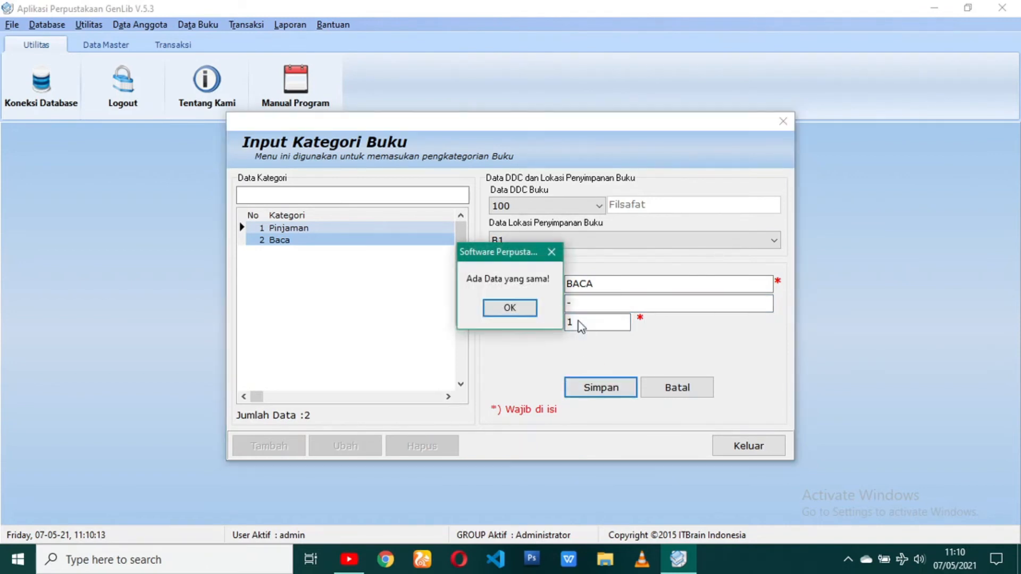
pyautogui.click(526, 309)
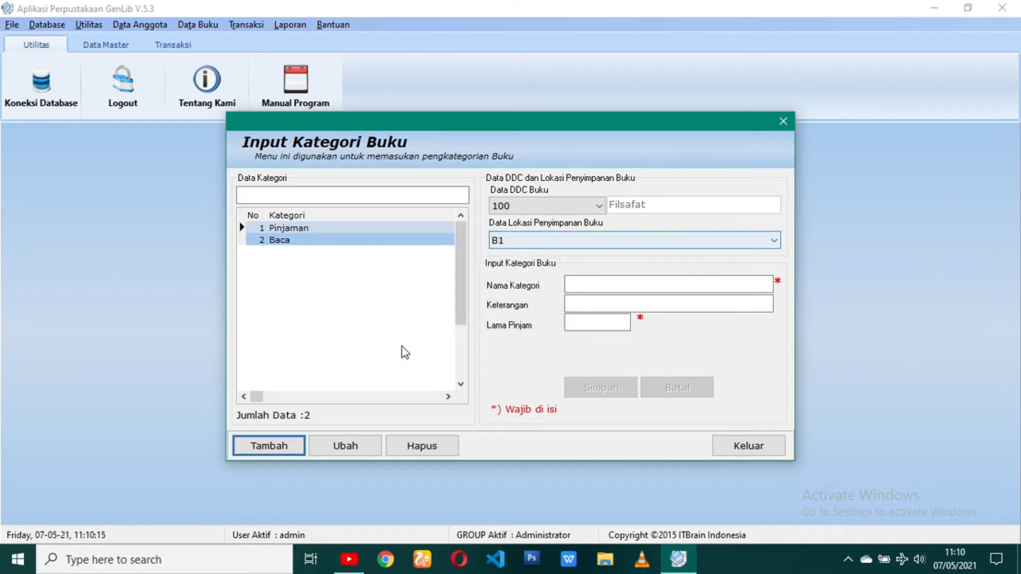
# Add the book category Pinjam with description "dibaca di sekolah" and loan duration 1, save it and close the form
pyautogui.click(277, 444)
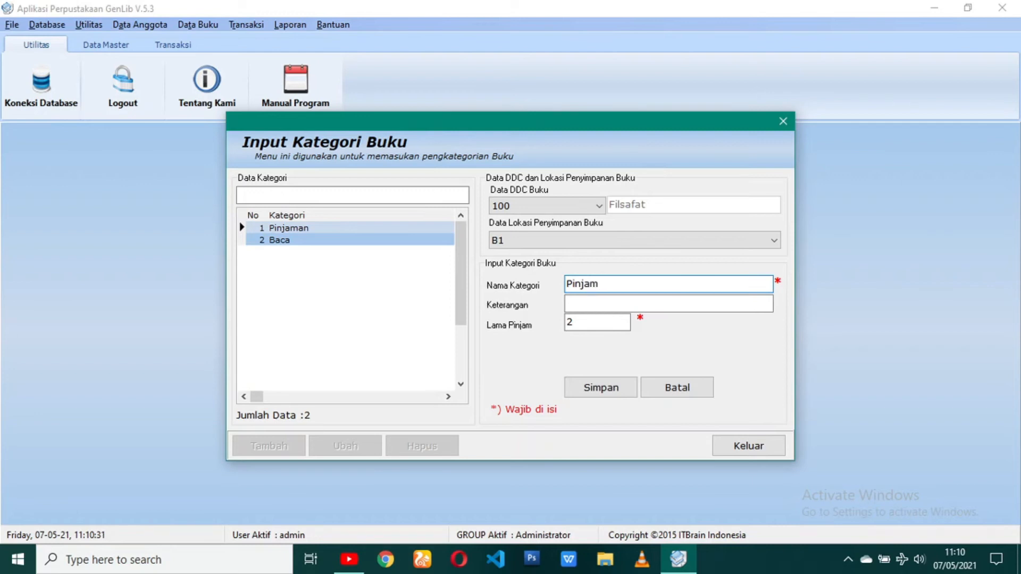
pyautogui.click(612, 299)
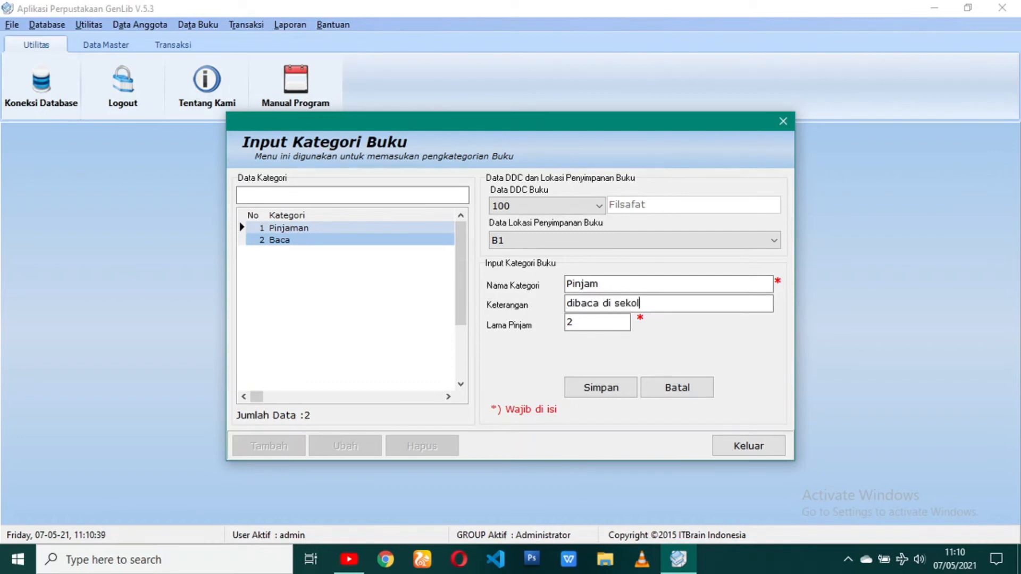
pyautogui.press('Tab')
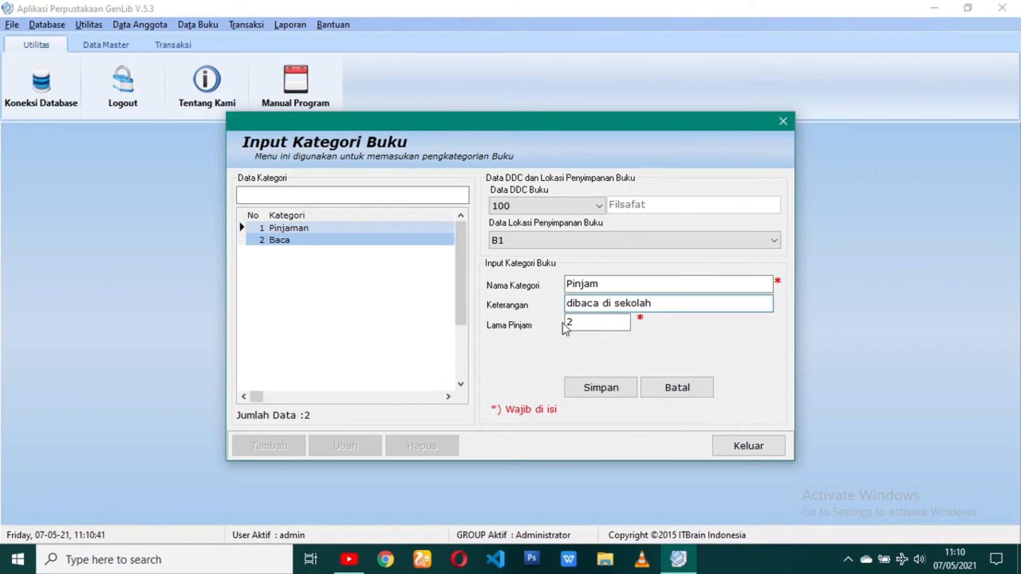
pyautogui.write('1')
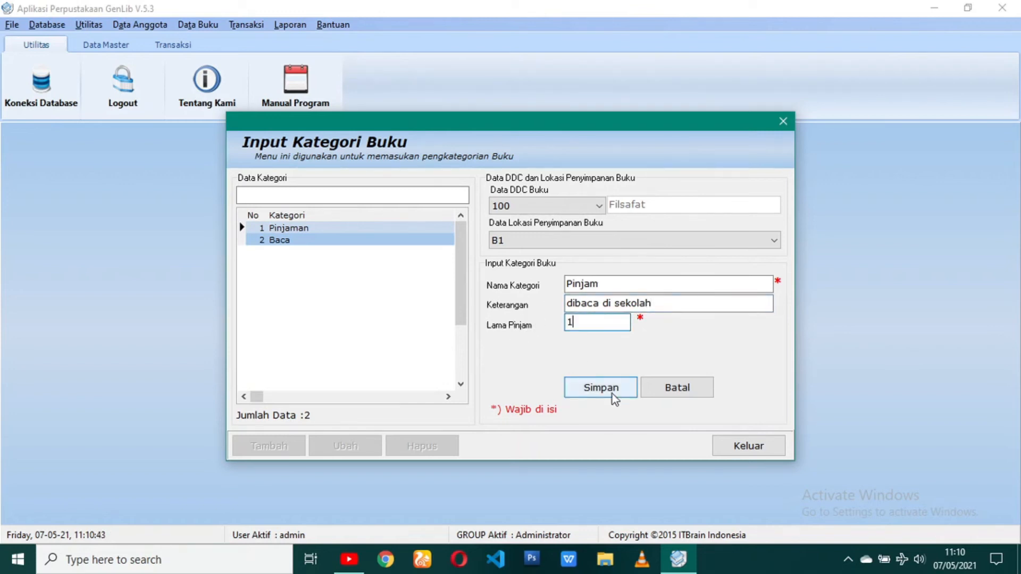
pyautogui.click(610, 393)
pyautogui.click(513, 304)
pyautogui.click(725, 444)
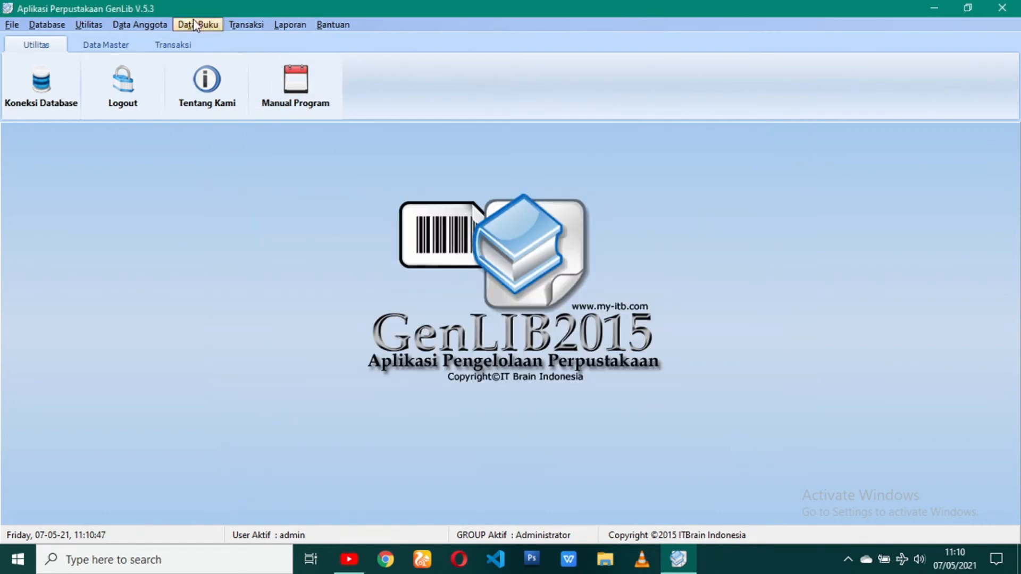
# Bring up the book entry form (Input Buku) and select the book category Baca
pyautogui.click(196, 25)
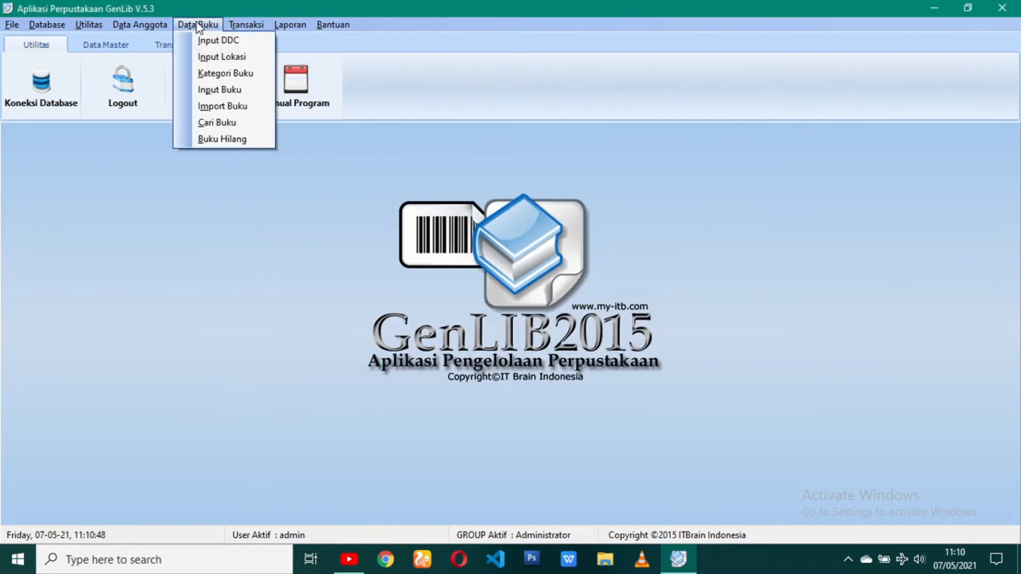
pyautogui.click(225, 91)
pyautogui.click(615, 154)
pyautogui.click(598, 178)
pyautogui.click(583, 158)
pyautogui.click(578, 194)
pyautogui.click(565, 157)
pyautogui.click(565, 169)
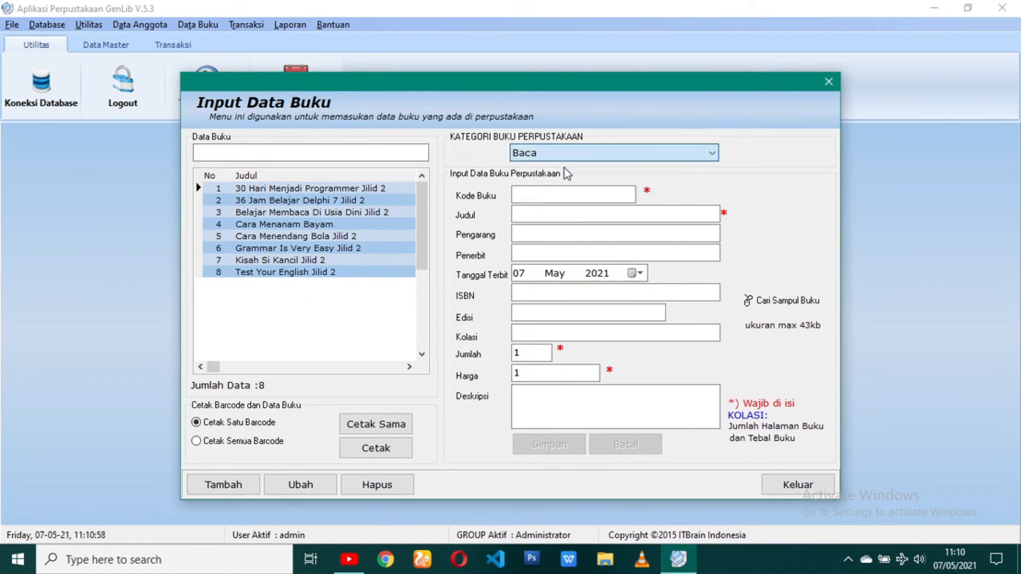
# Start a new book record with code 12341, title "Suara Indah Dari Lereng", and "-" for both author and publisher
pyautogui.click(223, 487)
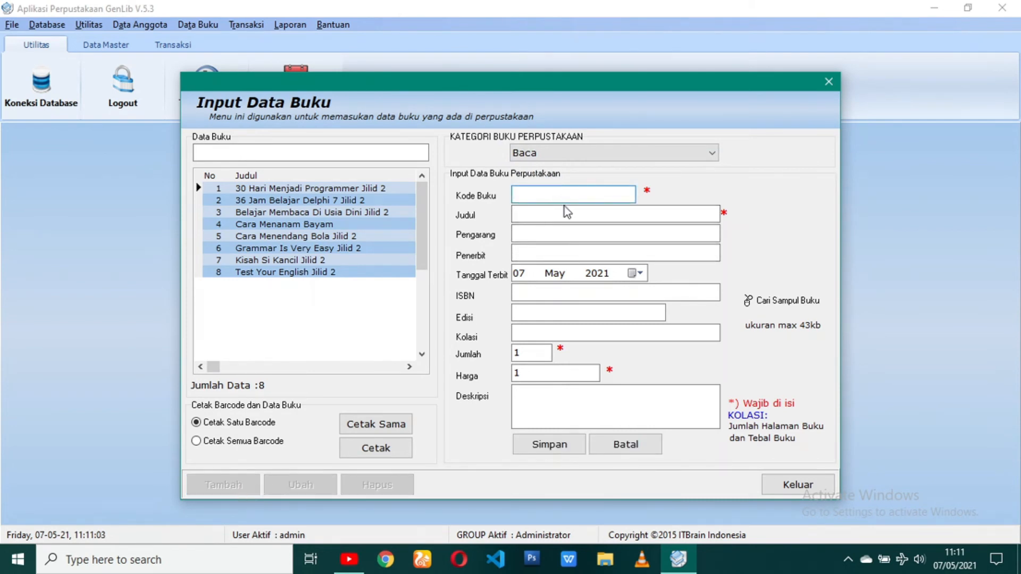
pyautogui.write('12341')
pyautogui.click(575, 217)
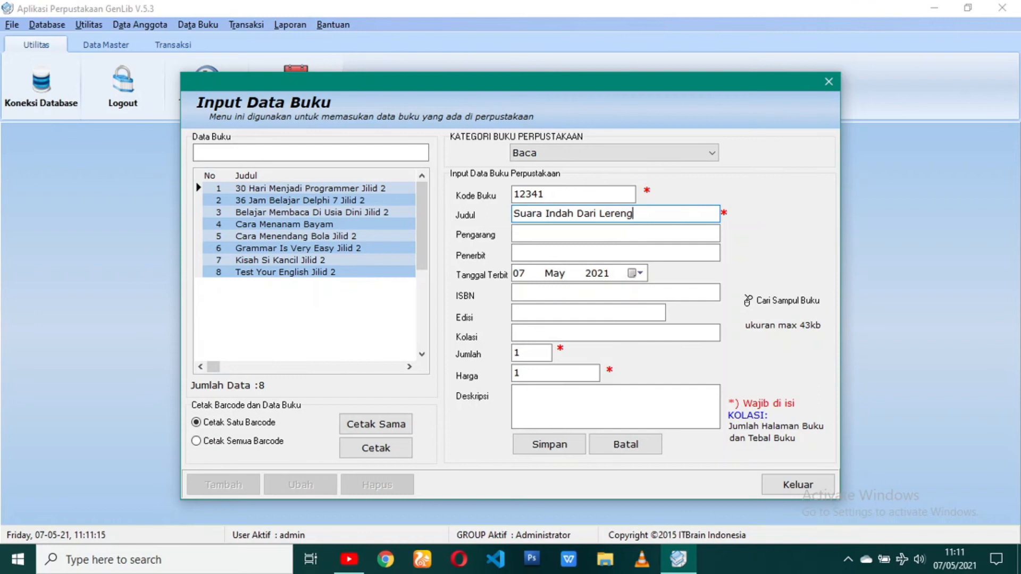
pyautogui.click(608, 232)
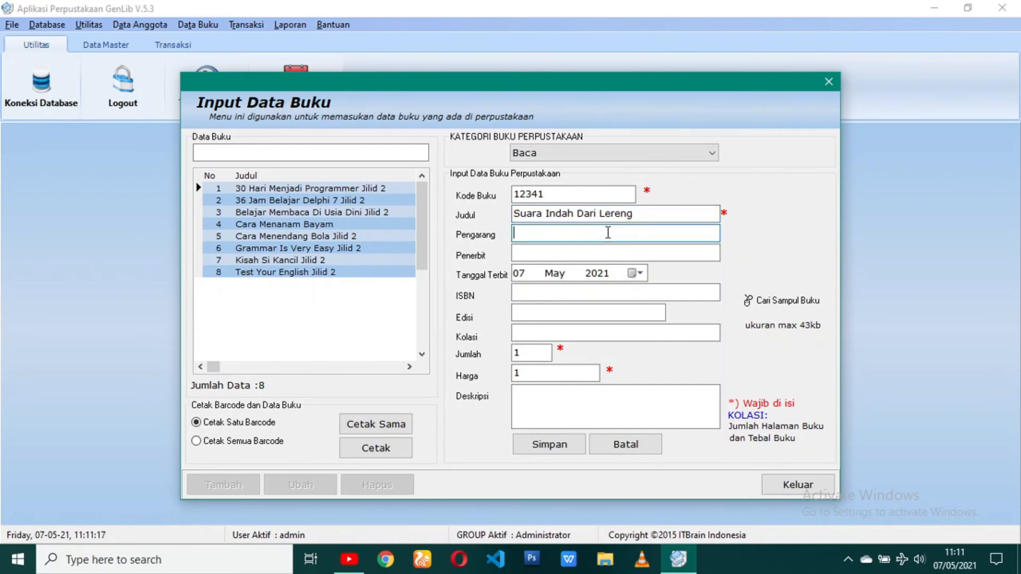
pyautogui.press('Tab')
pyautogui.write('-')
pyautogui.press('Tab')
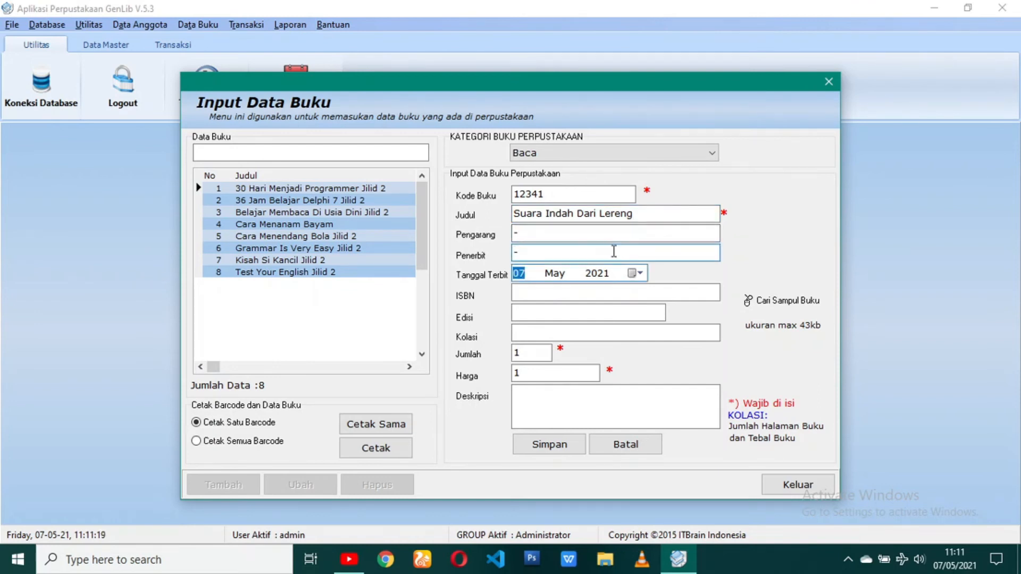
# Set the new book's publication date (Tanggal Terbit) to 07 May 2001
pyautogui.click(636, 273)
pyautogui.click(603, 299)
pyautogui.click(603, 299)
pyautogui.click(603, 300)
pyautogui.click(579, 323)
pyautogui.click(680, 347)
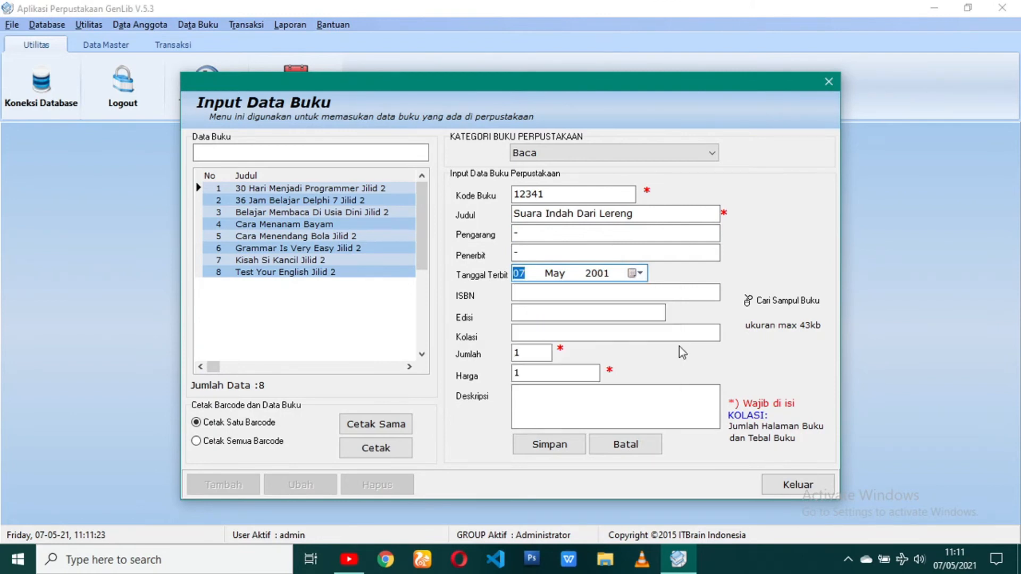
# Fill in "-" for the new book's ISBN, edition (Edisi) and collation (Kolasi)
pyautogui.click(603, 291)
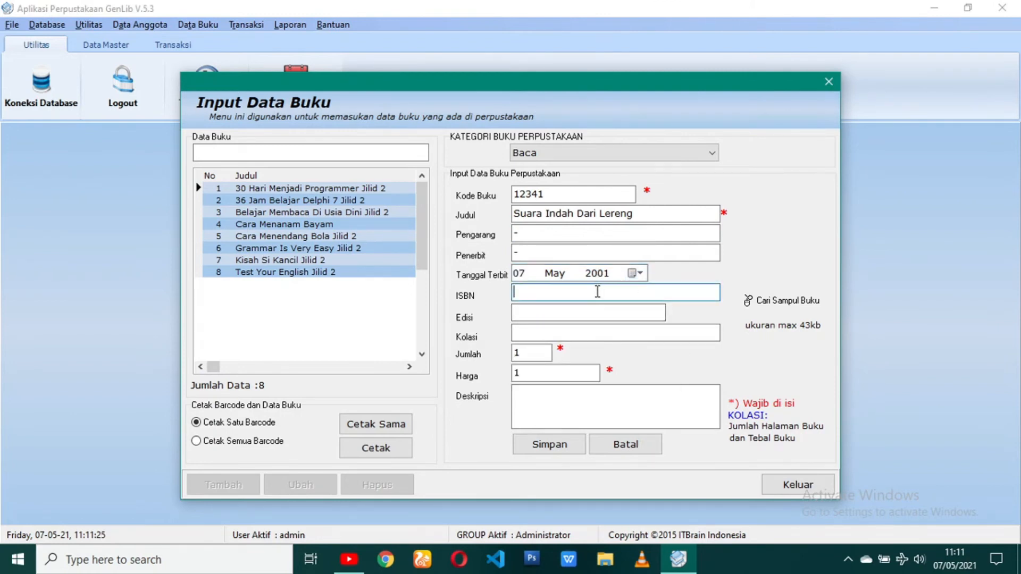
pyautogui.write('-')
pyautogui.press('Tab')
pyautogui.write('-')
pyautogui.press('Tab')
pyautogui.write('-')
pyautogui.press('Tab')
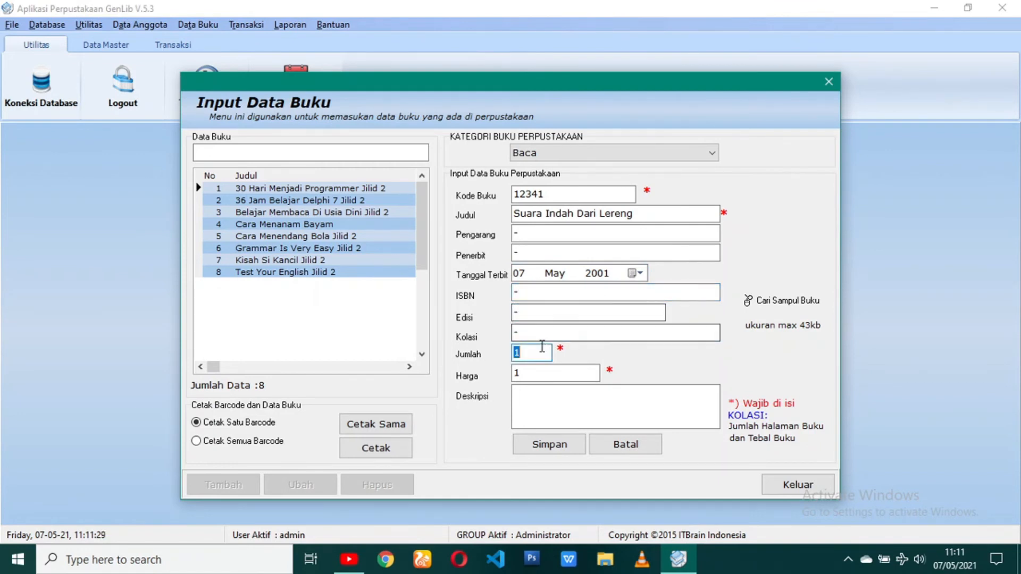
# Set the new book's quantity (Jumlah) to 7 and its price (Harga) to 60.000
pyautogui.write('7')
pyautogui.click(535, 373)
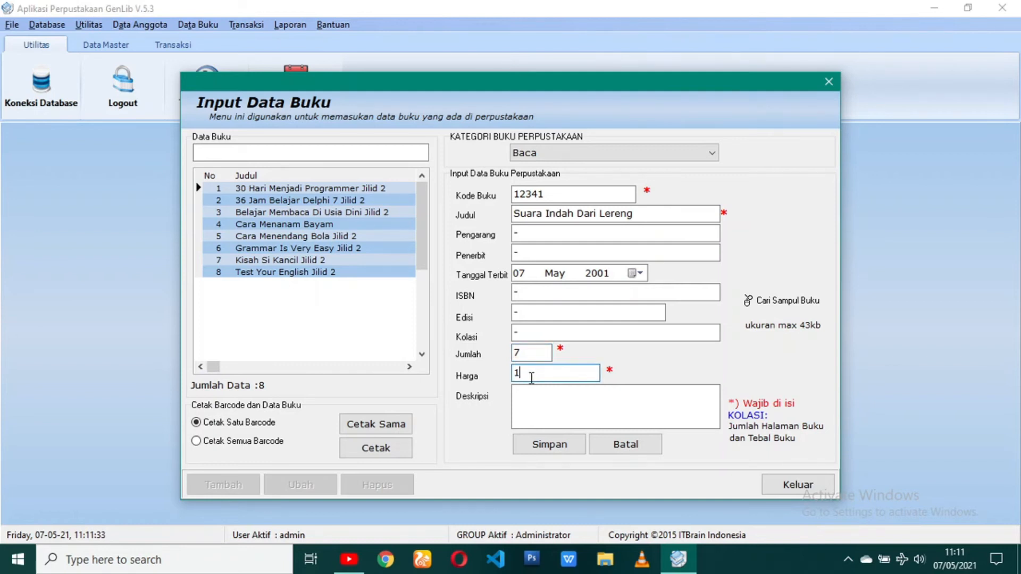
pyautogui.write('600000')
pyautogui.click(556, 399)
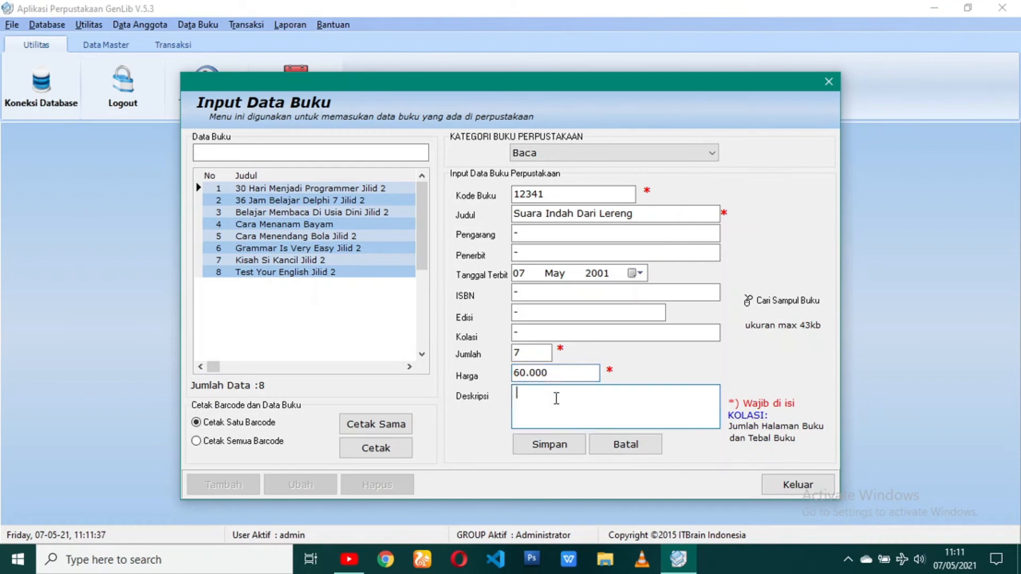
# Enter "-" as the description, dismiss the cover image selection without choosing a file, and save the book record
pyautogui.click(788, 300)
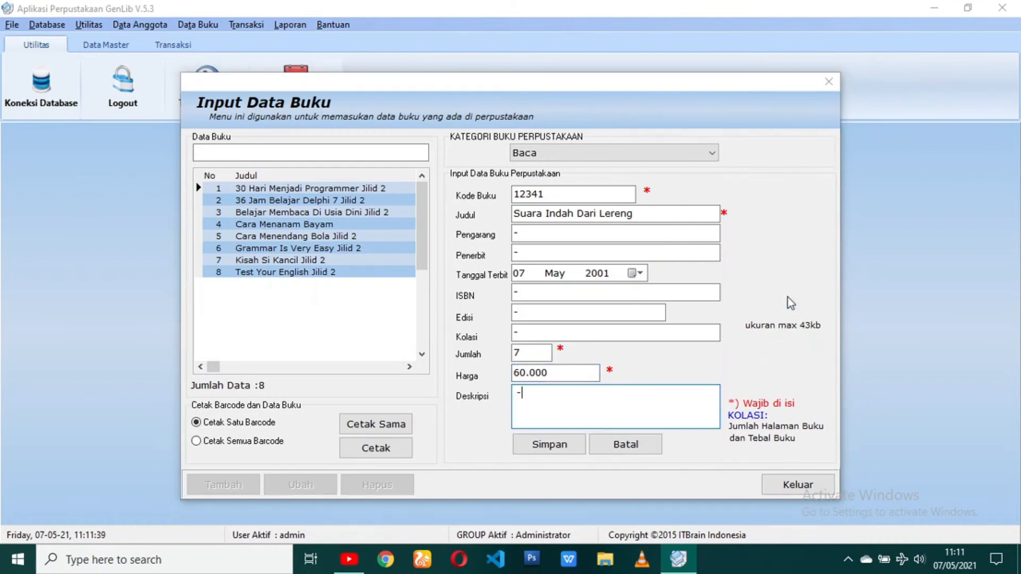
pyautogui.click(606, 122)
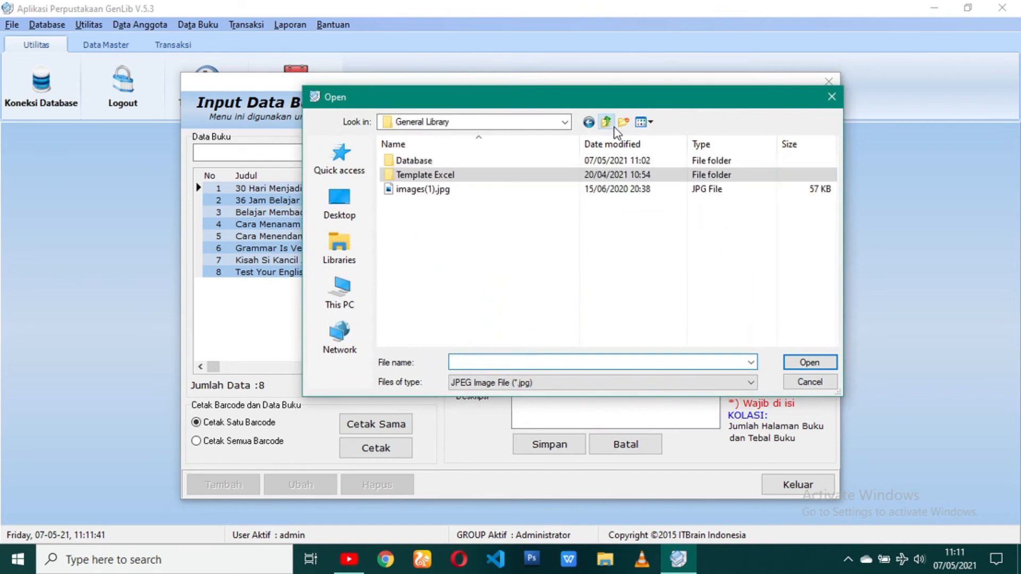
pyautogui.click(814, 382)
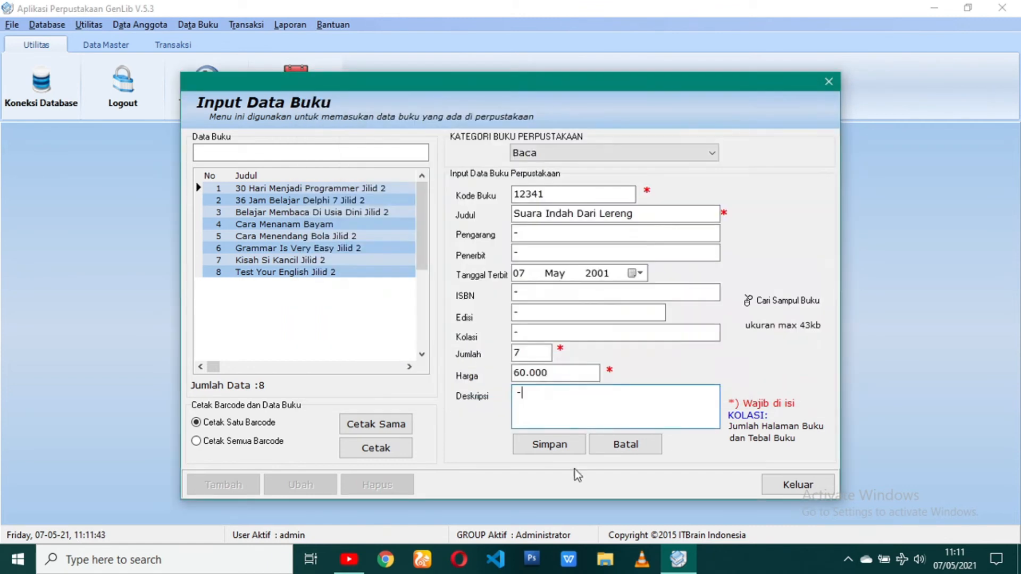
pyautogui.click(556, 450)
pyautogui.click(449, 309)
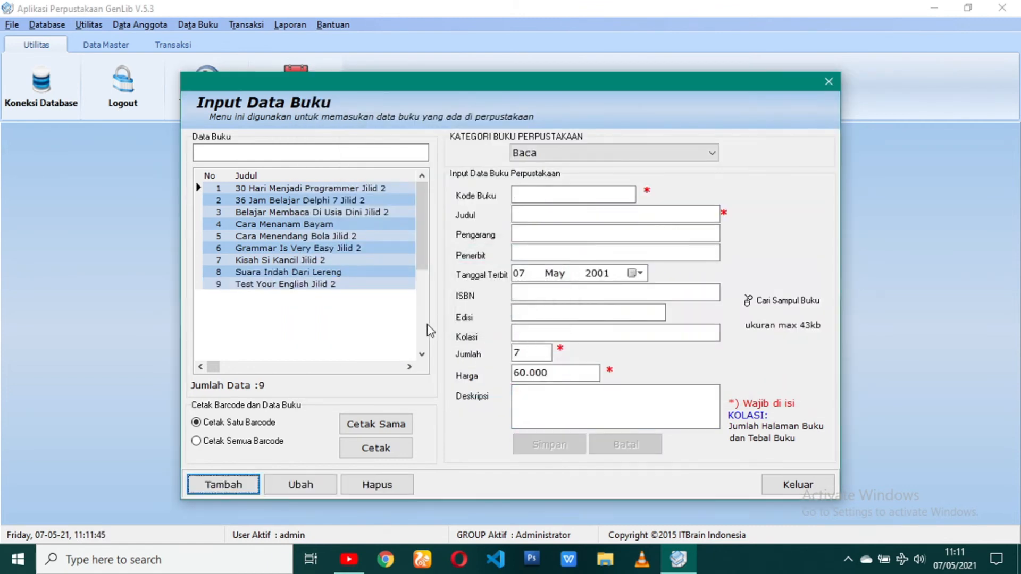
# Select the book "Test Your English Jilid 2" and preview its barcode labels, both as a single print and as repeated labels
pyautogui.click(287, 285)
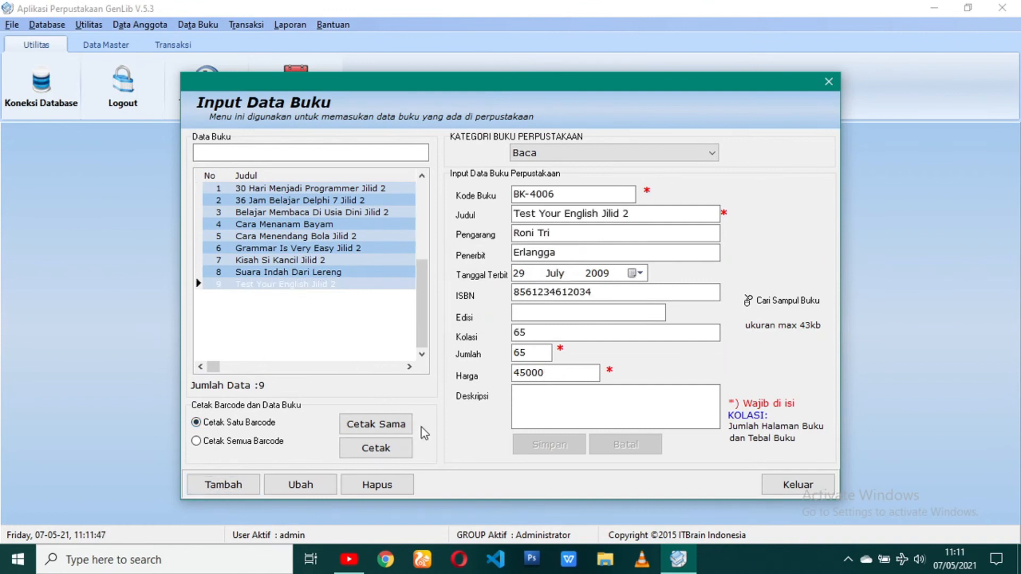
pyautogui.click(393, 449)
pyautogui.click(434, 32)
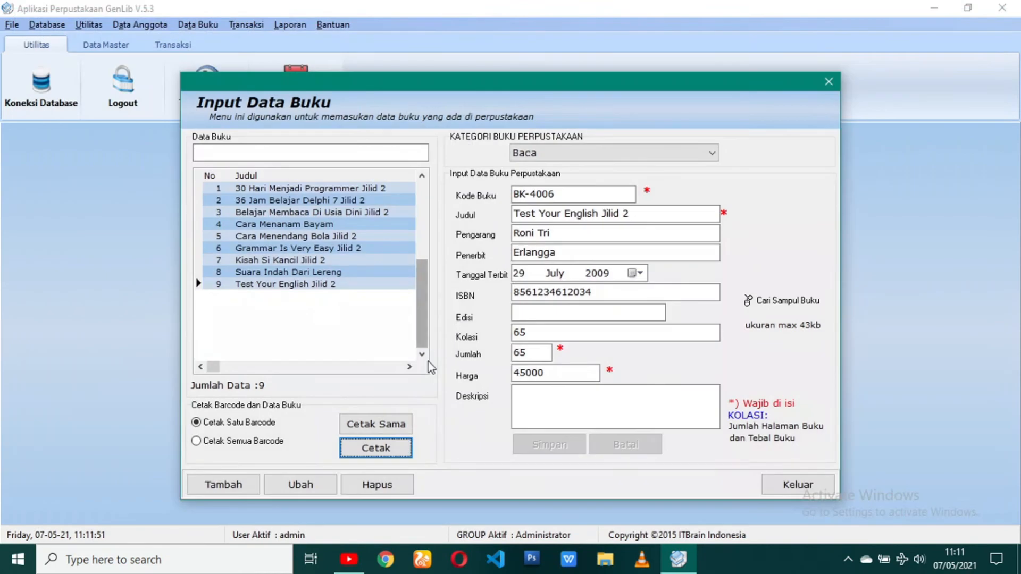
pyautogui.click(380, 444)
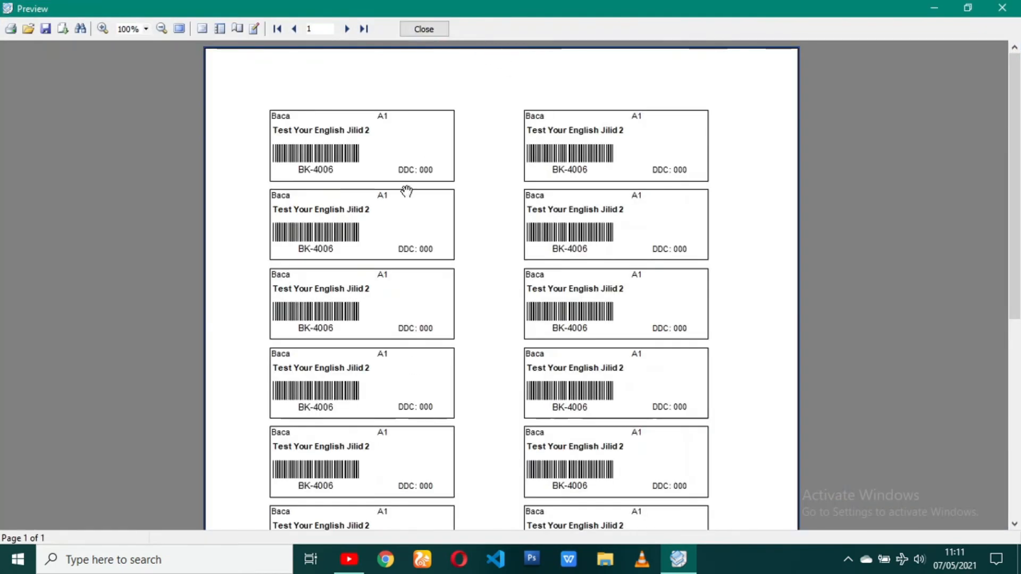
pyautogui.scroll(-3, 376, 154)
pyautogui.click(424, 29)
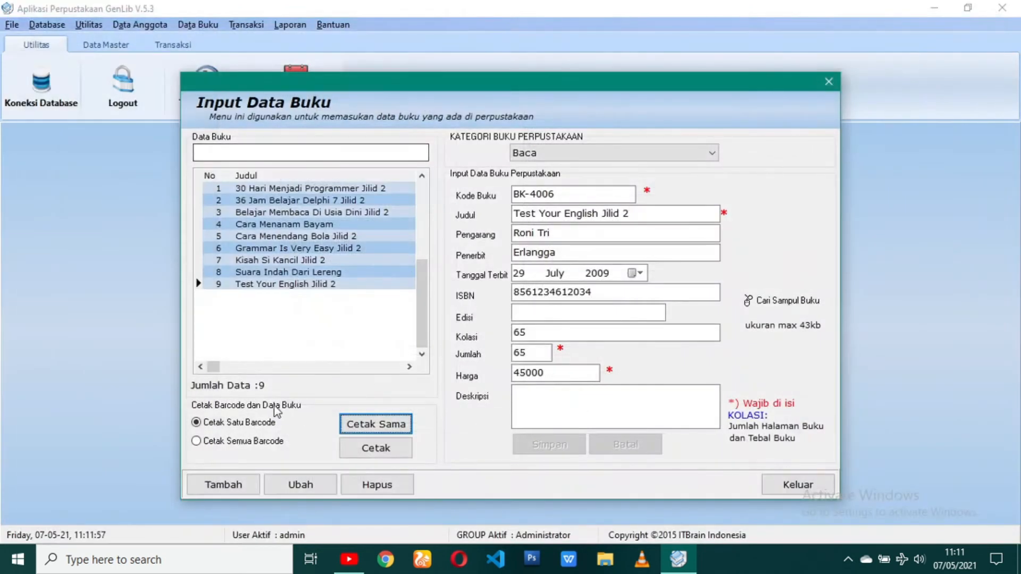
# Preview the barcodes of all books and the repeated labels of the selected book, then close the book entry form
pyautogui.click(266, 441)
pyautogui.click(373, 449)
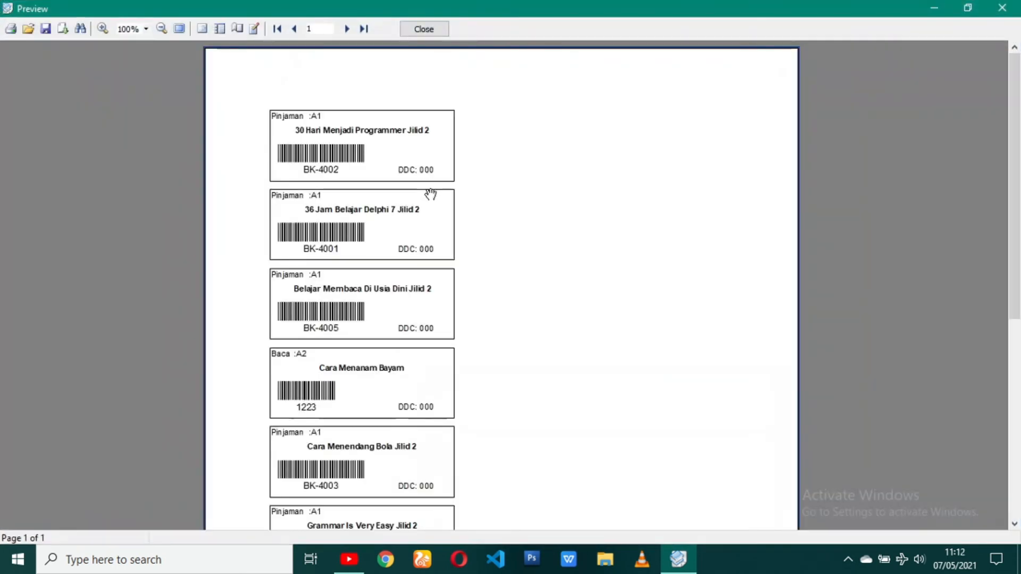
pyautogui.click(439, 28)
pyautogui.click(375, 424)
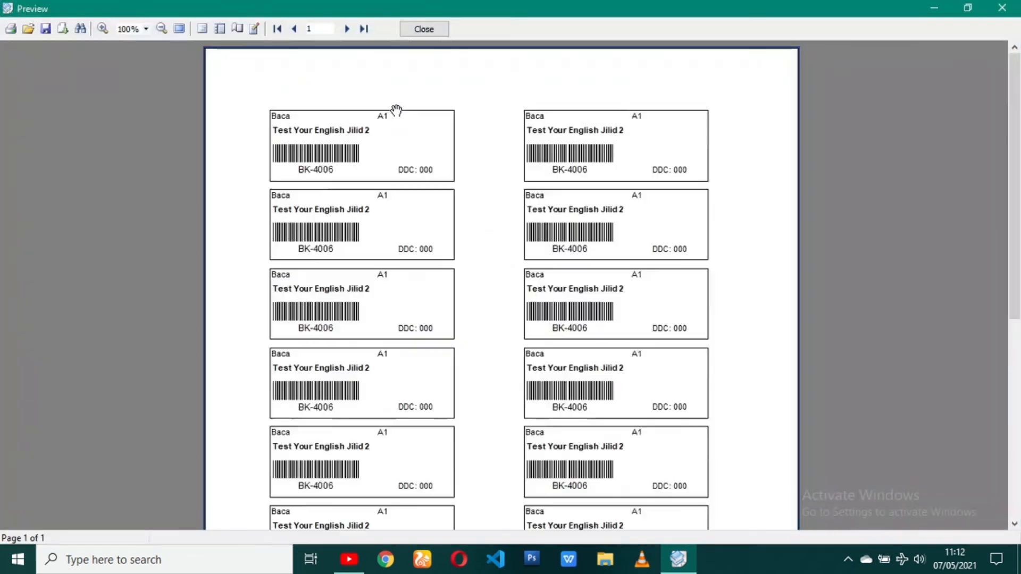
pyautogui.click(424, 28)
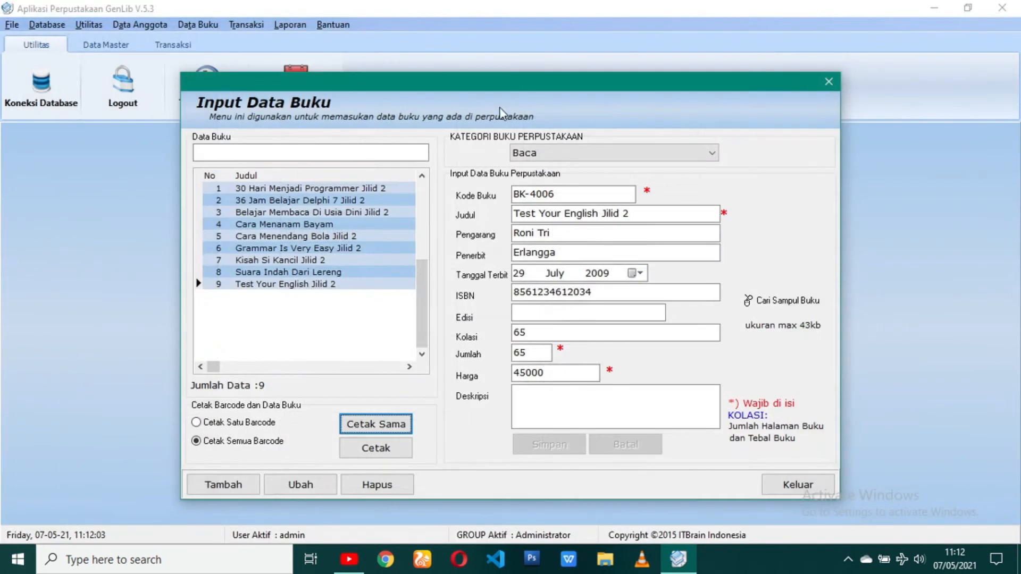
pyautogui.click(827, 497)
# Bring up the book import form (Import Buku) and load the Excel file from the template folder with sheet Sheet1$
pyautogui.click(200, 25)
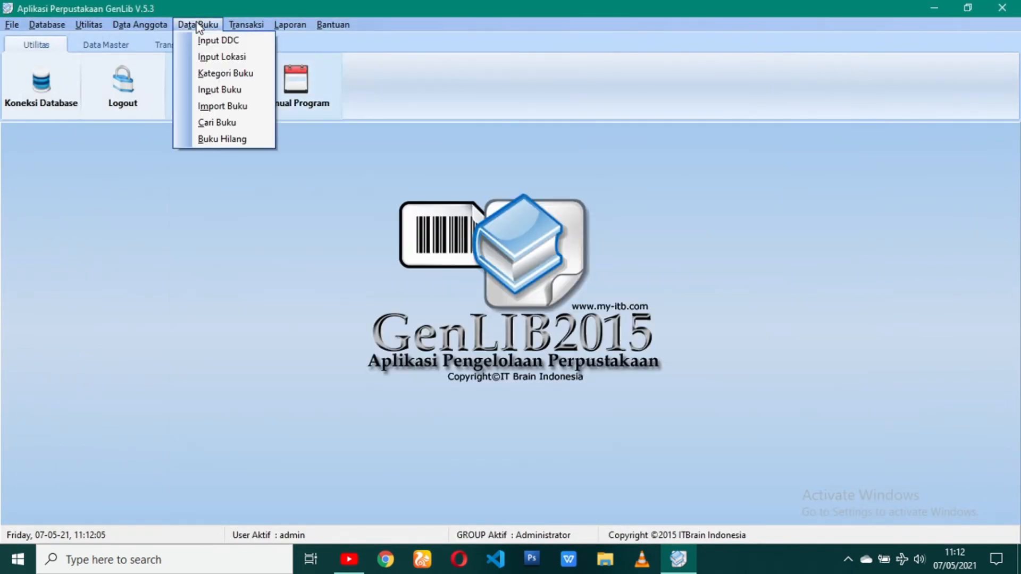
pyautogui.click(223, 105)
pyautogui.click(702, 177)
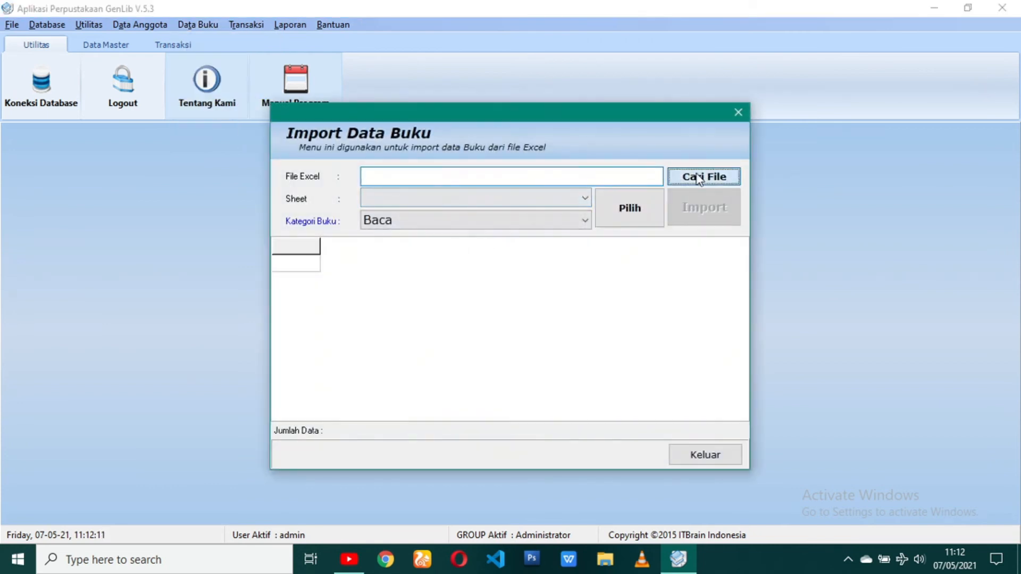
pyautogui.doubleClick(489, 177)
pyautogui.click(481, 196)
pyautogui.click(487, 213)
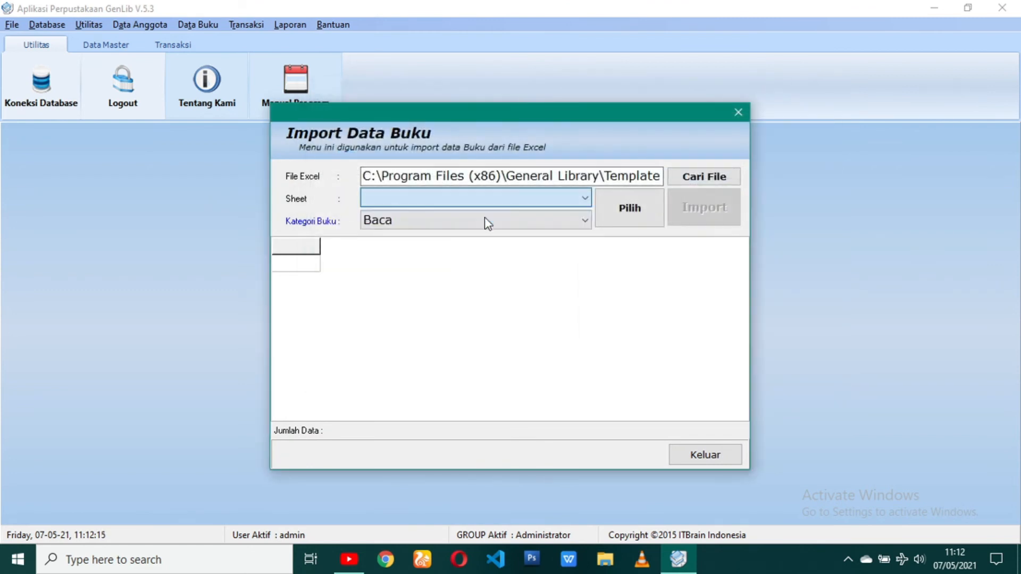
# Try to import the sheet's book data under the category Baca, confirming the category, and close the import form
pyautogui.click(548, 223)
pyautogui.click(566, 224)
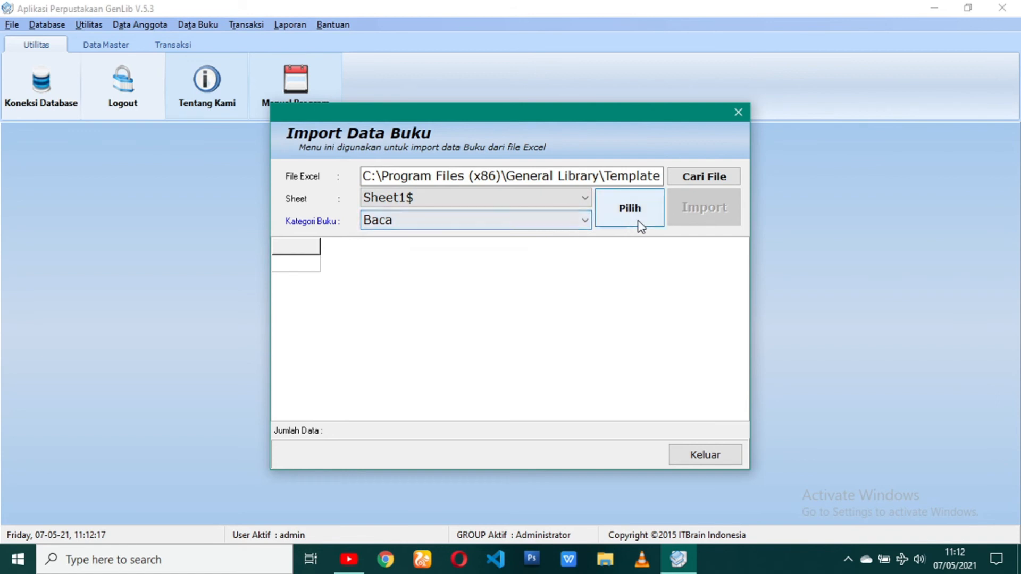
pyautogui.click(541, 225)
pyautogui.click(542, 226)
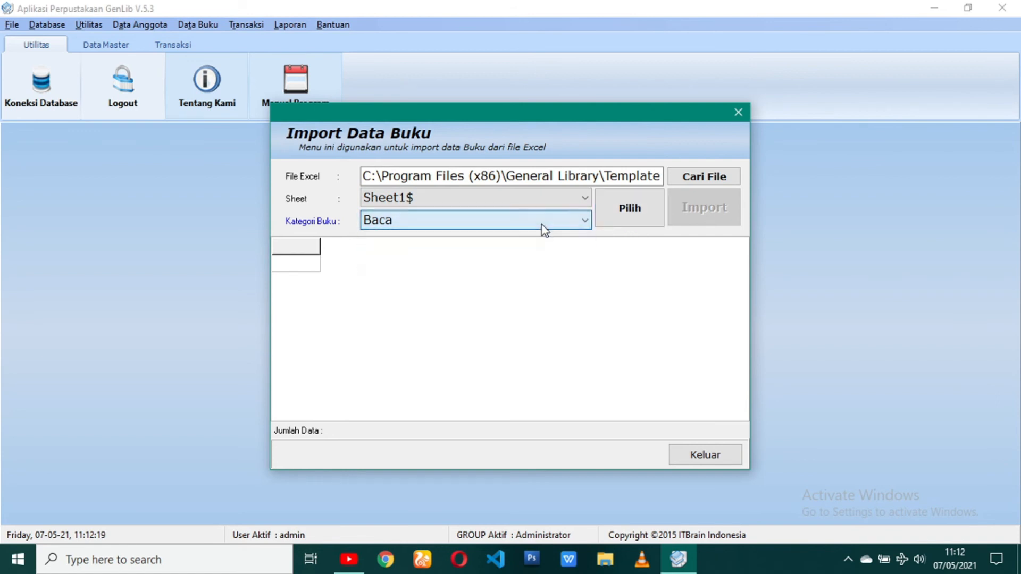
pyautogui.click(605, 210)
pyautogui.click(712, 223)
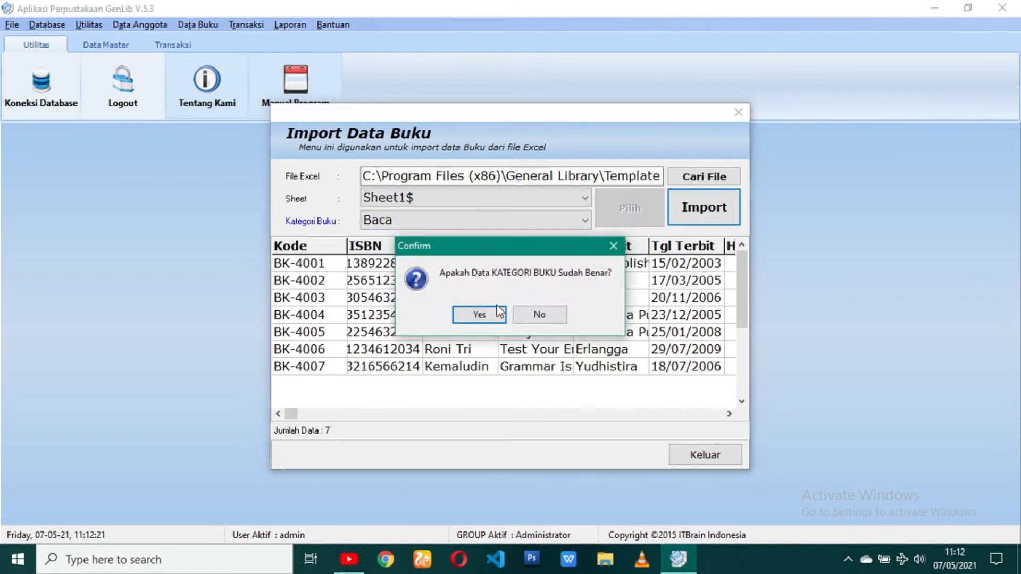
pyautogui.click(485, 313)
pyautogui.click(497, 314)
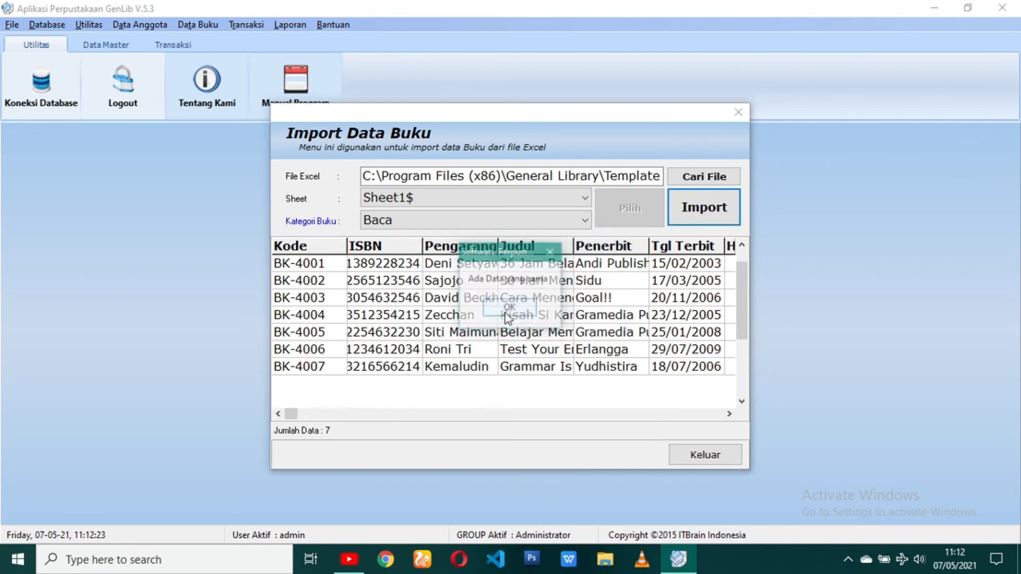
pyautogui.click(532, 314)
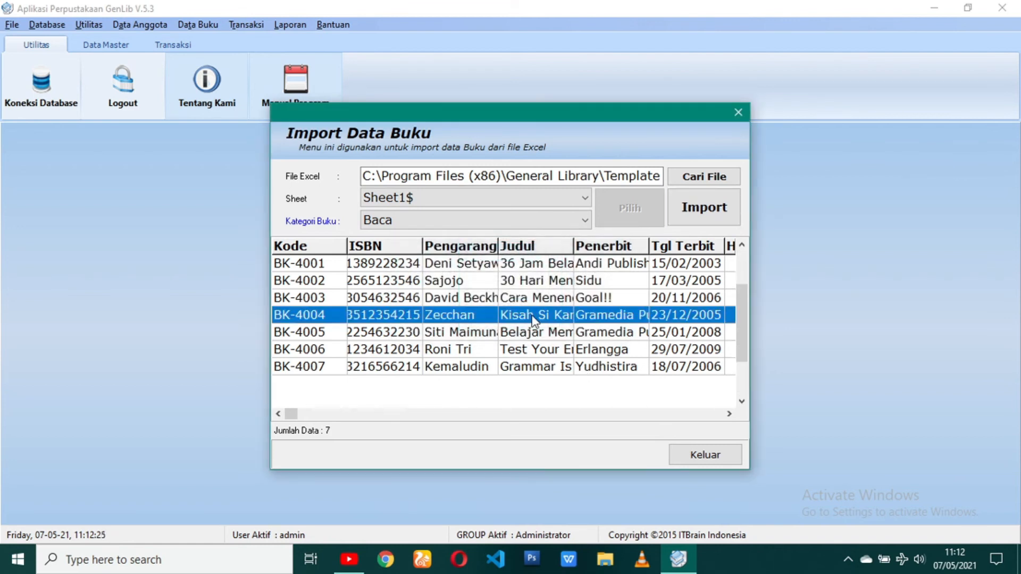
pyautogui.click(686, 452)
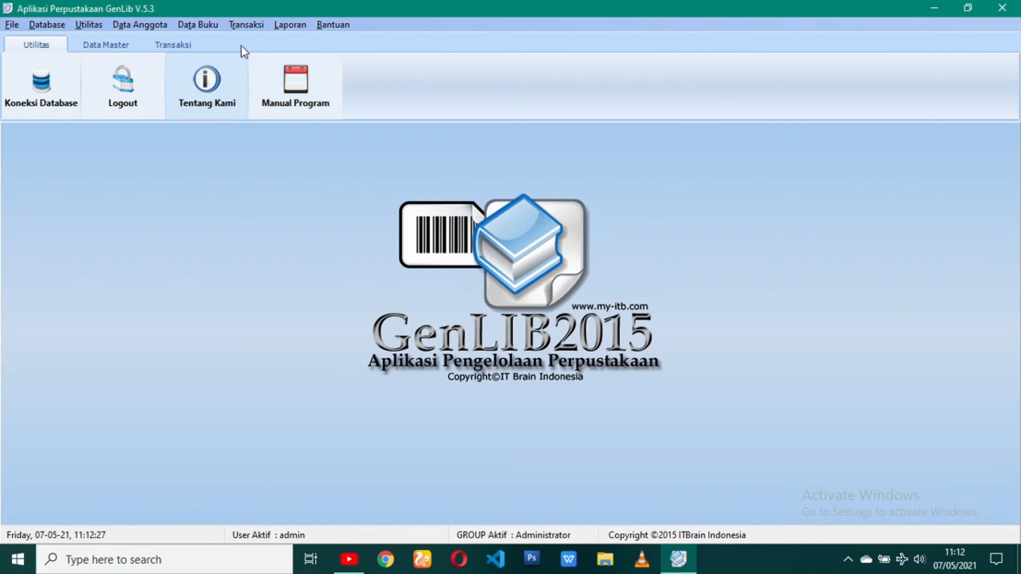
# Process the book "Suara Indah Dari Lereng" as lost in the lost books form (Buku Hilang) and close the form
pyautogui.click(208, 29)
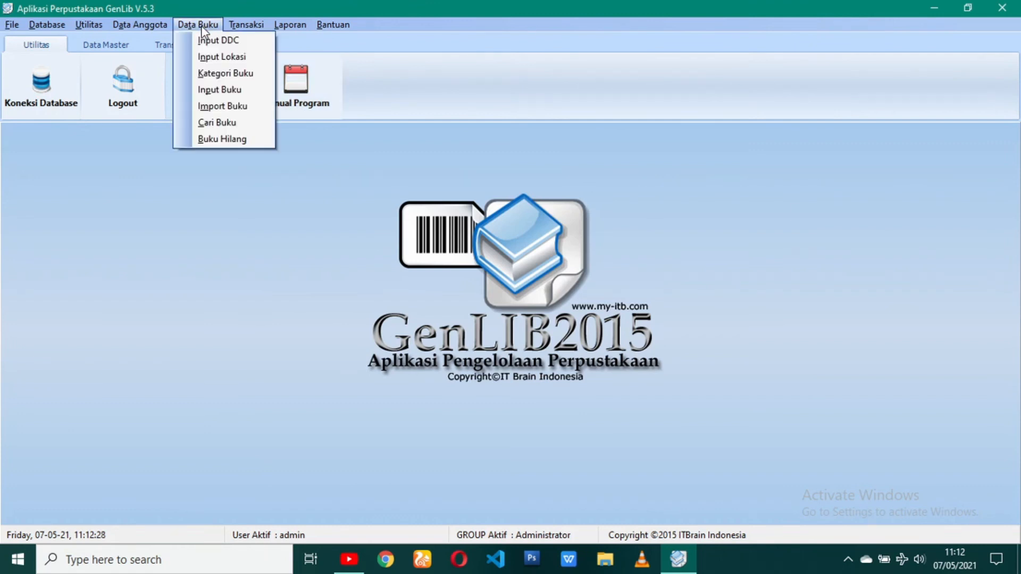
pyautogui.click(239, 141)
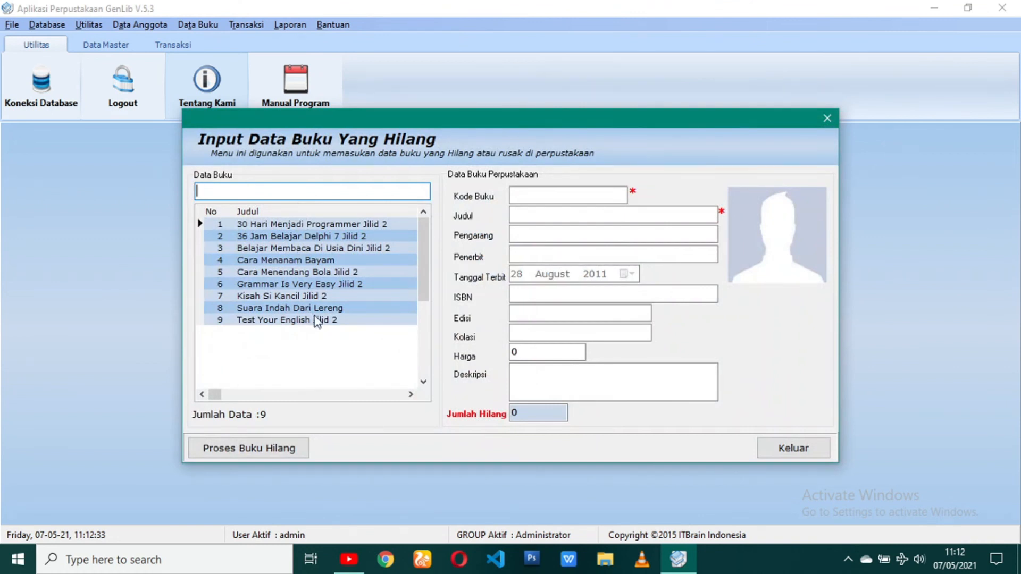
pyautogui.click(311, 264)
pyautogui.click(335, 308)
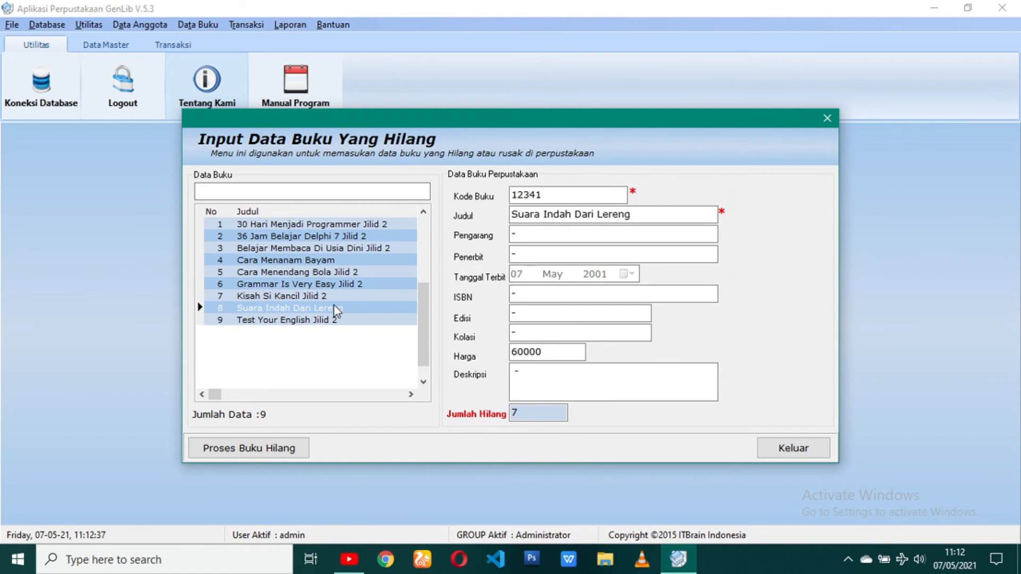
pyautogui.click(287, 448)
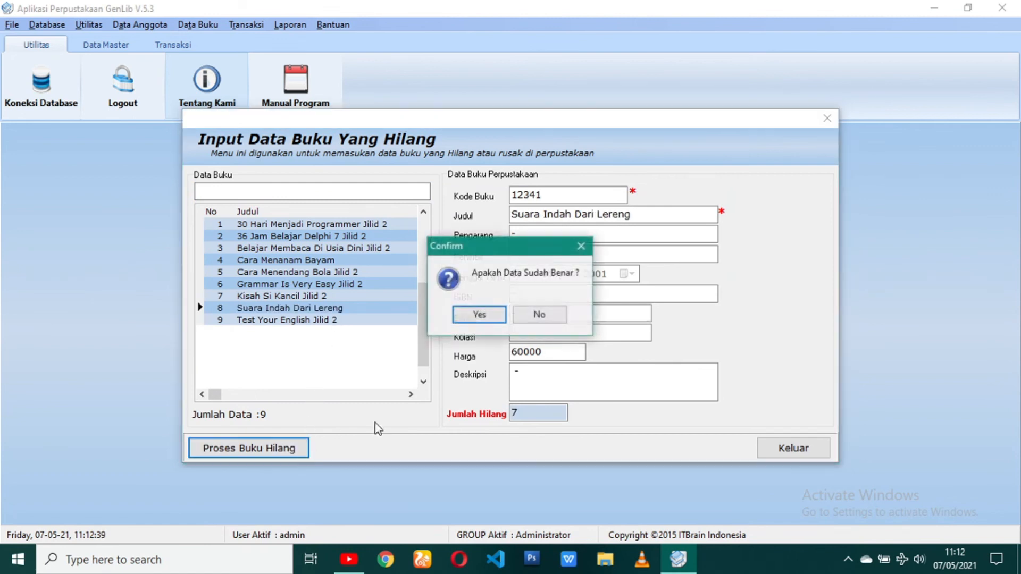
pyautogui.click(499, 315)
pyautogui.click(500, 310)
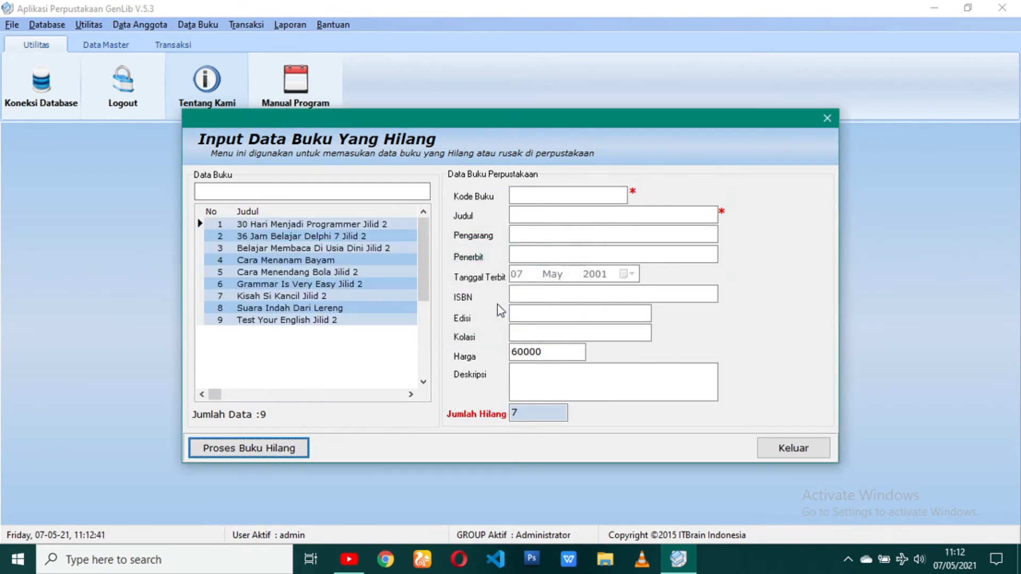
pyautogui.click(792, 448)
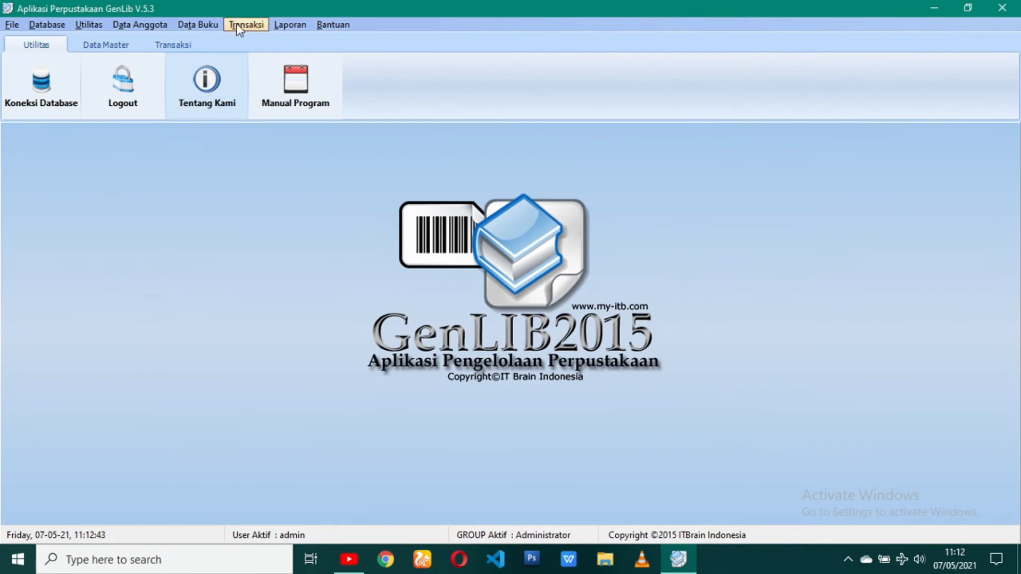
# Bring up the book loan form (Peminjaman Buku) and choose a library member and the book "30 Hari Menjadi Programmer Jilid 2"
pyautogui.click(198, 25)
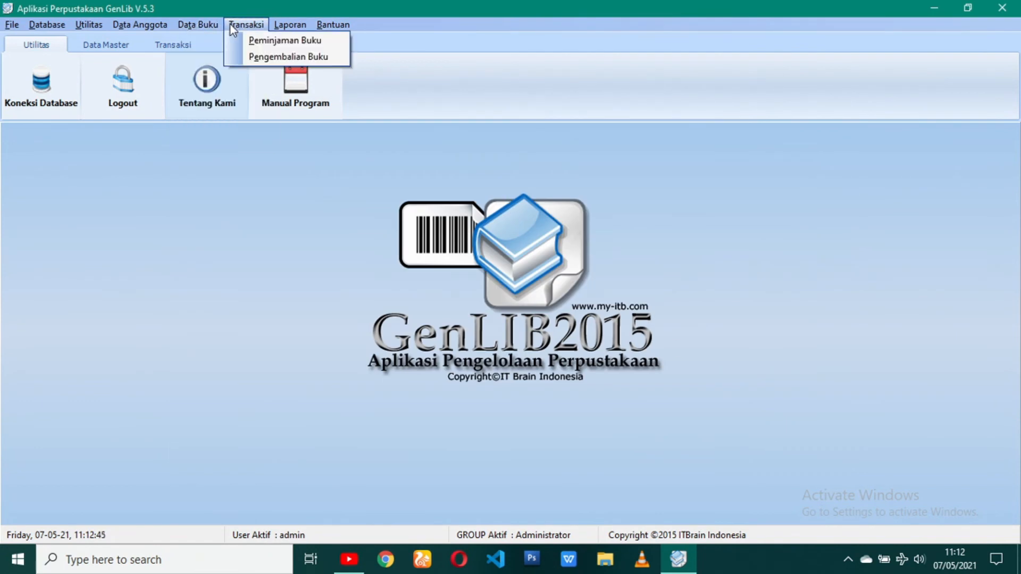
pyautogui.click(254, 41)
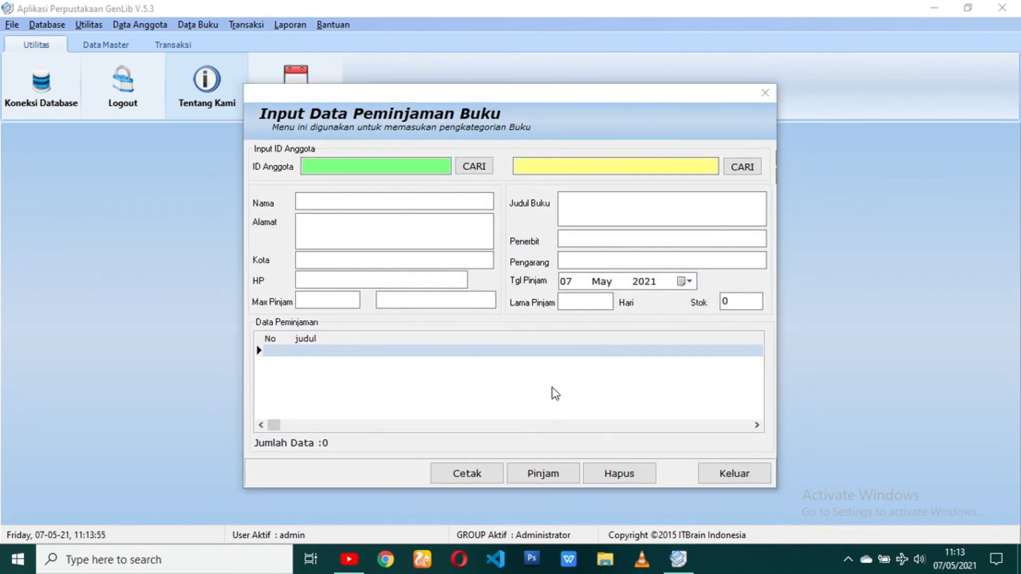
pyautogui.click(474, 165)
pyautogui.click(454, 236)
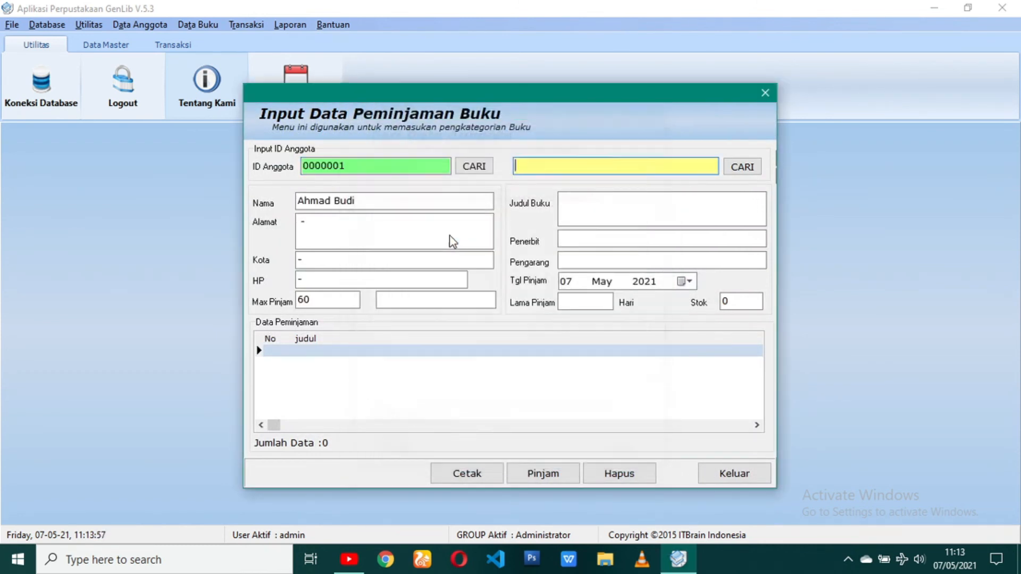
pyautogui.click(728, 169)
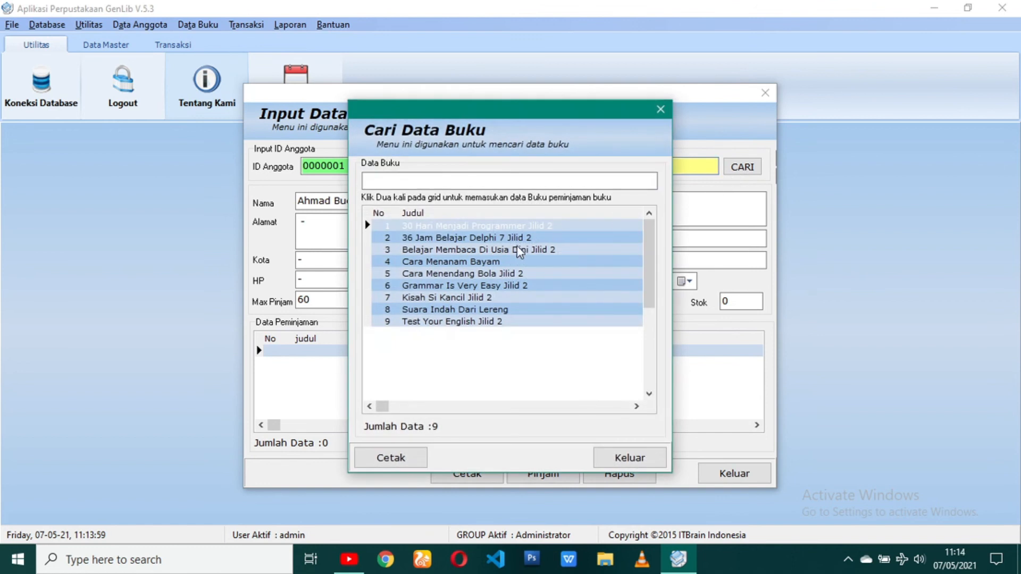
pyautogui.doubleClick(514, 227)
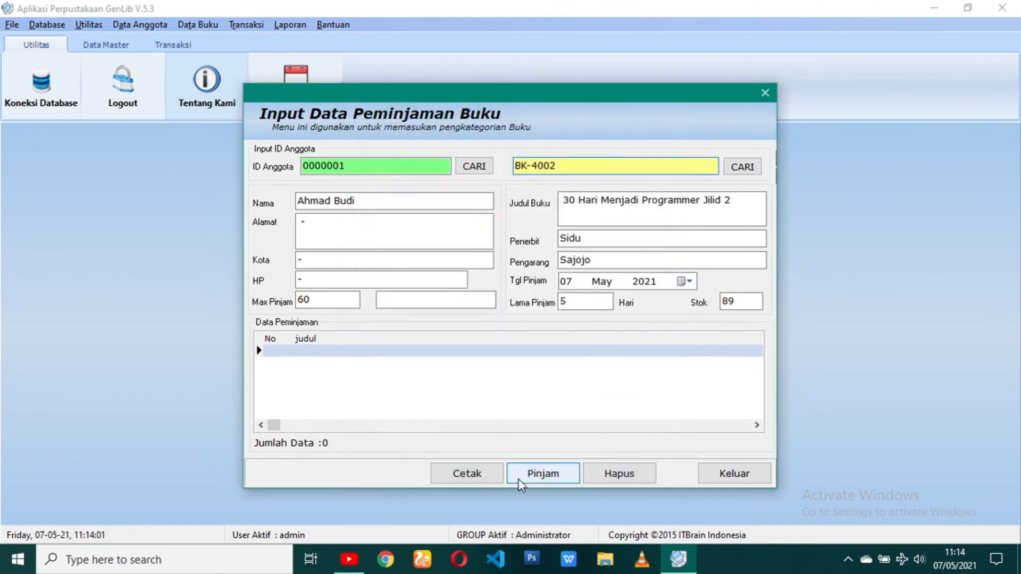
# Record the loan of "30 Hari Menjadi Programmer Jilid 2", preview its printed slip, and close the loan form
pyautogui.click(532, 475)
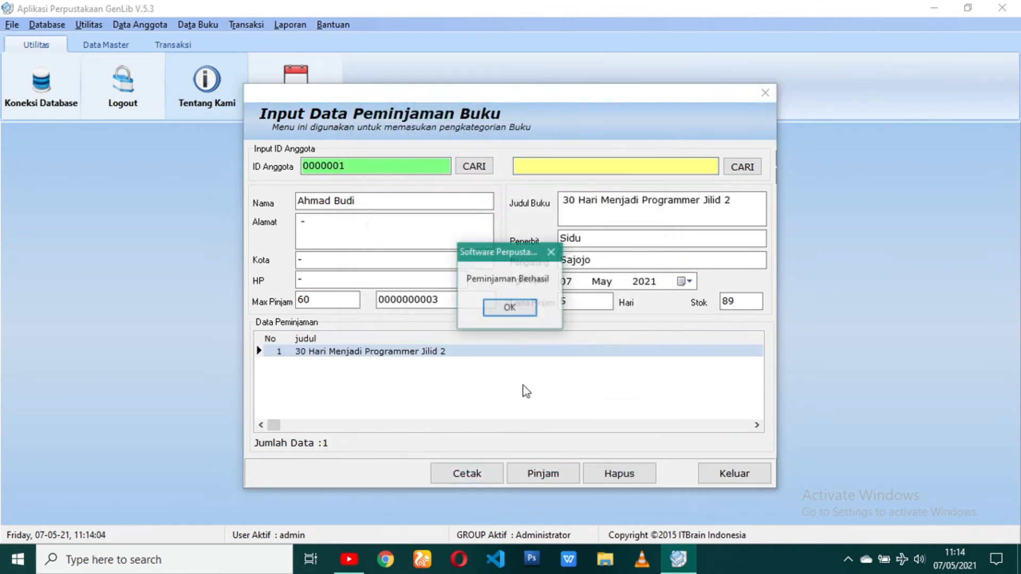
pyautogui.click(509, 308)
pyautogui.click(468, 476)
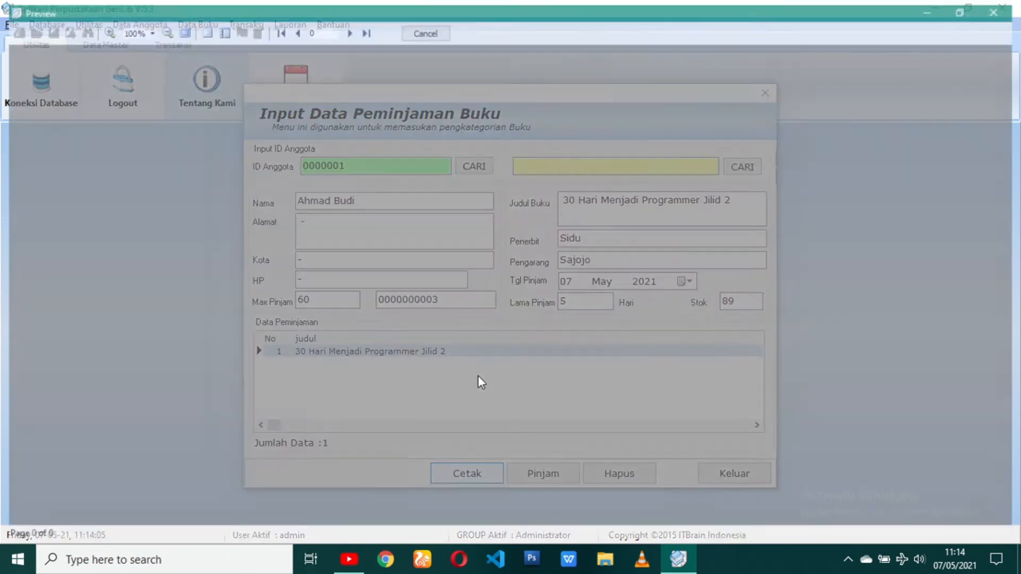
pyautogui.click(444, 31)
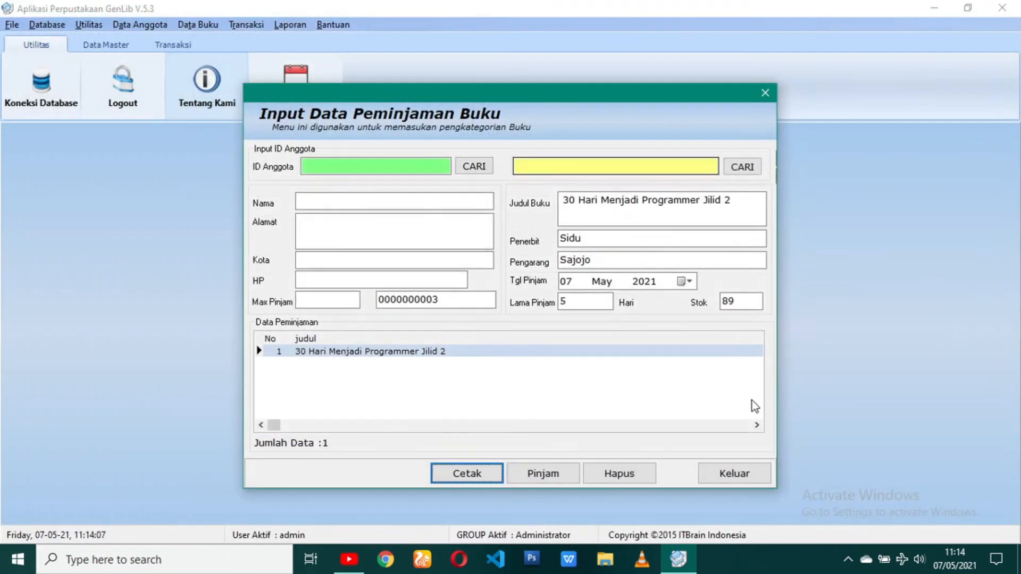
pyautogui.click(734, 474)
# Return "30 Hari Menjadi Programmer Jilid 2" for the borrowing member in the book return form (Pengembalian Buku) and close the form
pyautogui.click(248, 26)
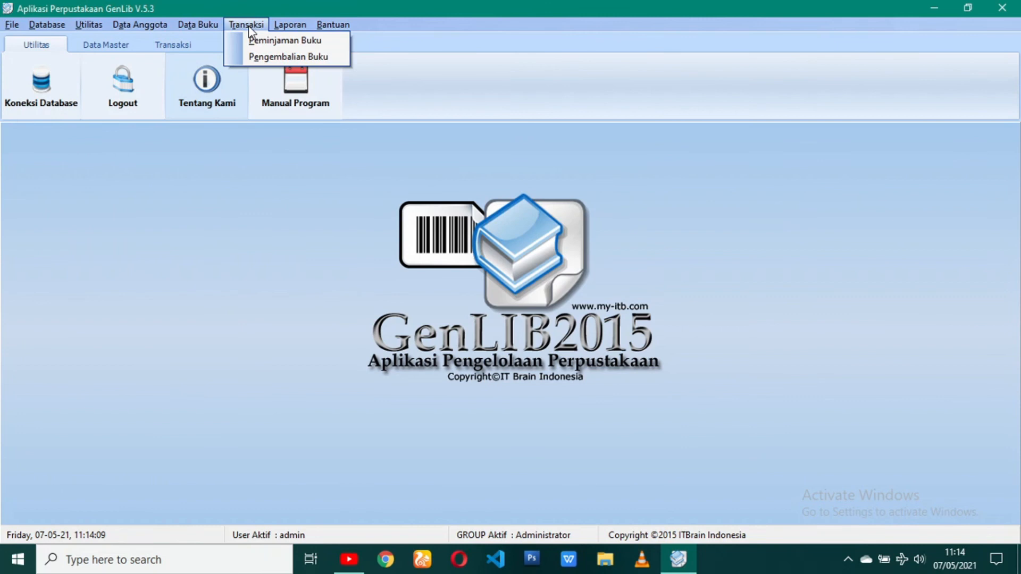
pyautogui.click(275, 55)
pyautogui.click(471, 236)
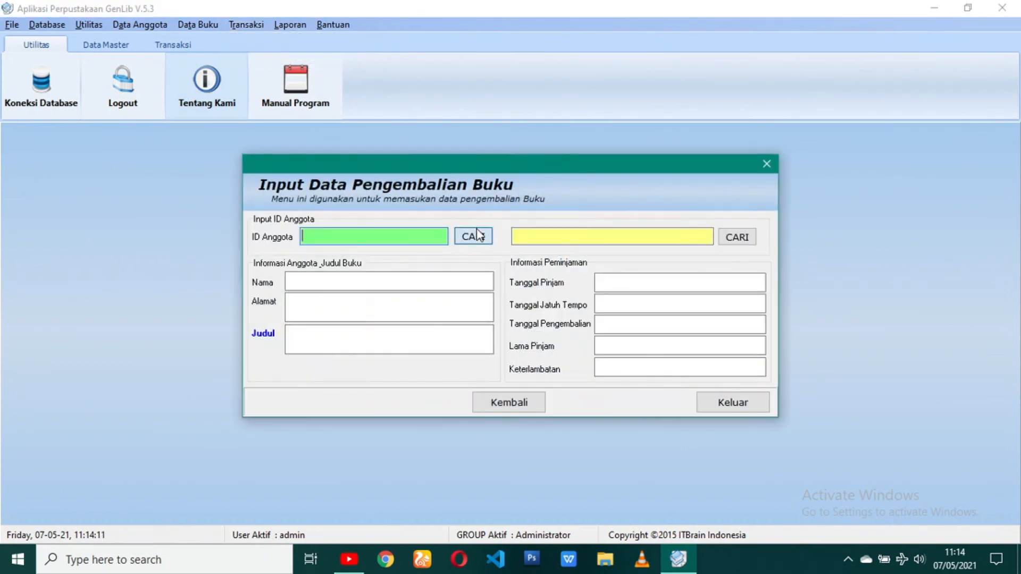
pyautogui.click(453, 226)
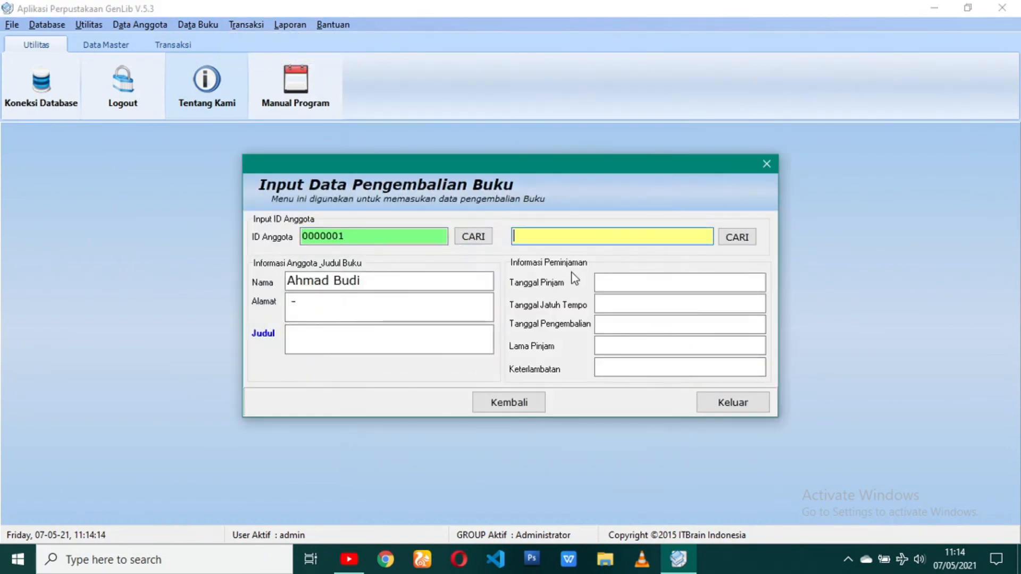
pyautogui.click(746, 244)
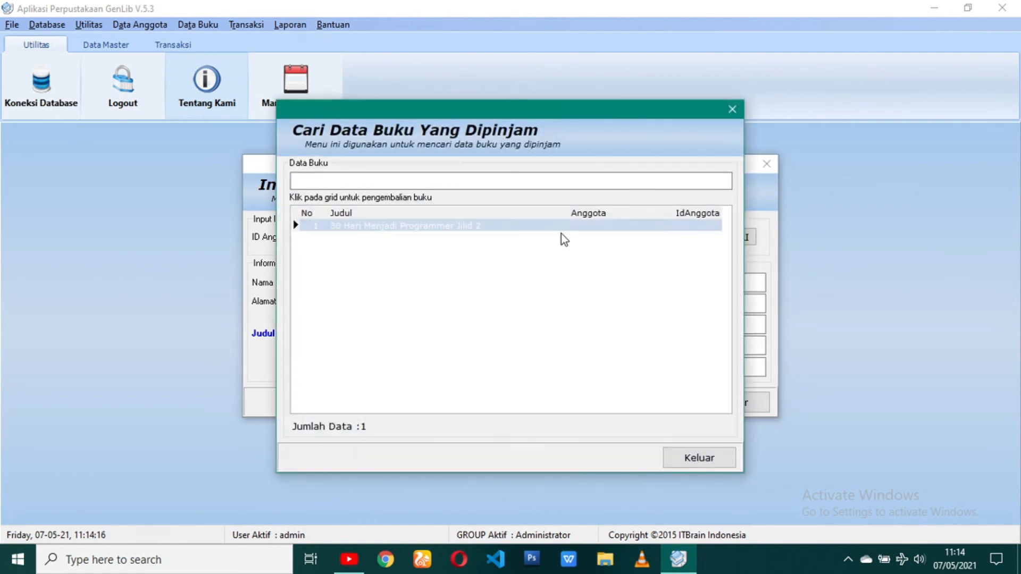
pyautogui.click(560, 229)
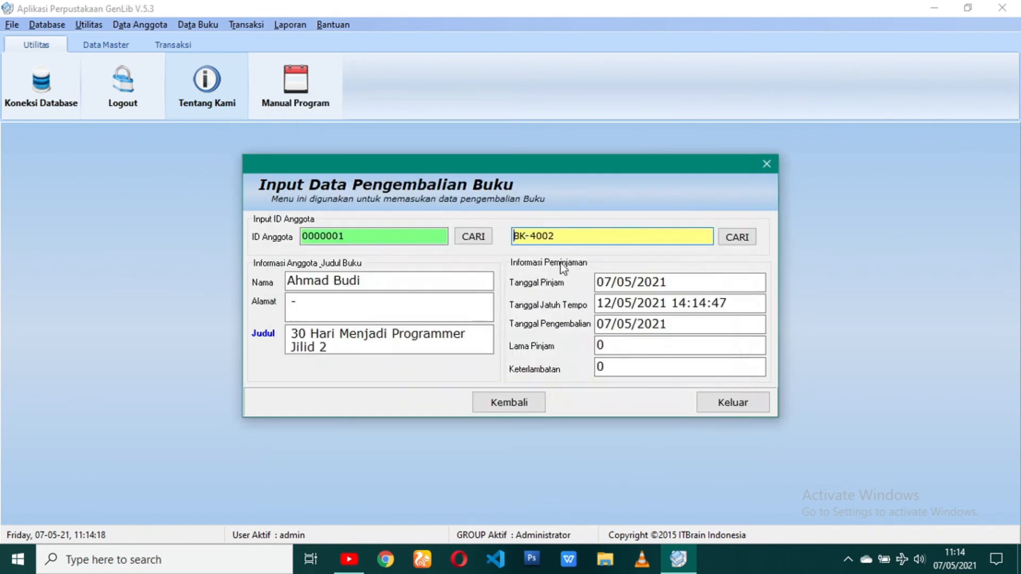
pyautogui.click(530, 405)
pyautogui.click(522, 308)
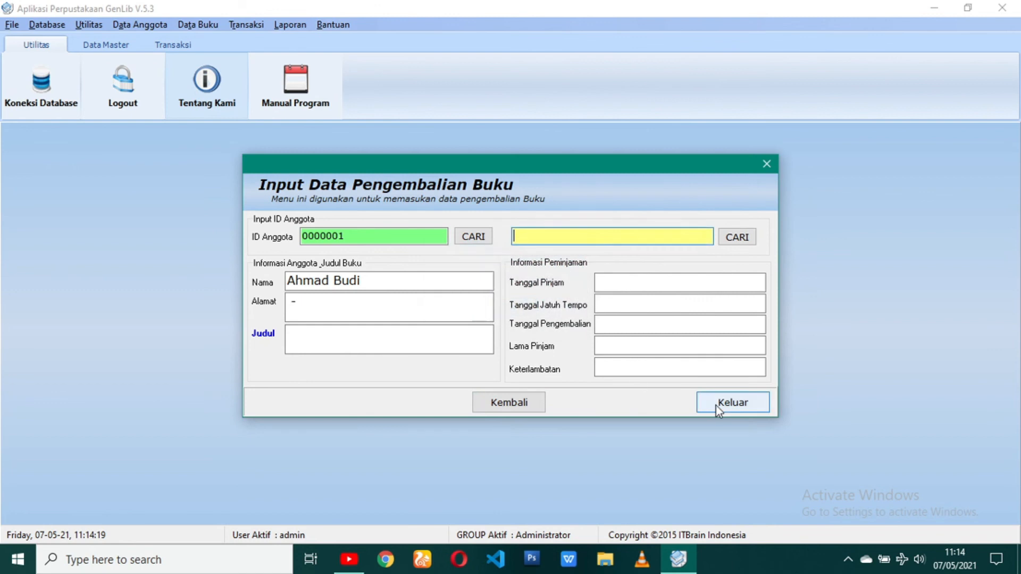
pyautogui.click(725, 405)
# Bring up the member data report (Laporan Data Anggota) and preview the printout for member type XI-TKJ
pyautogui.click(307, 25)
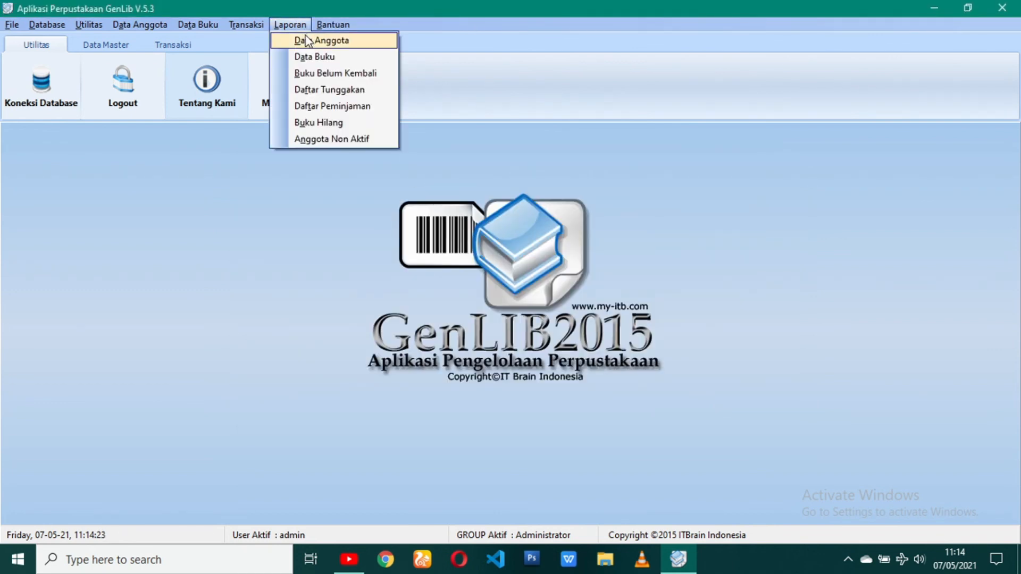
pyautogui.click(307, 38)
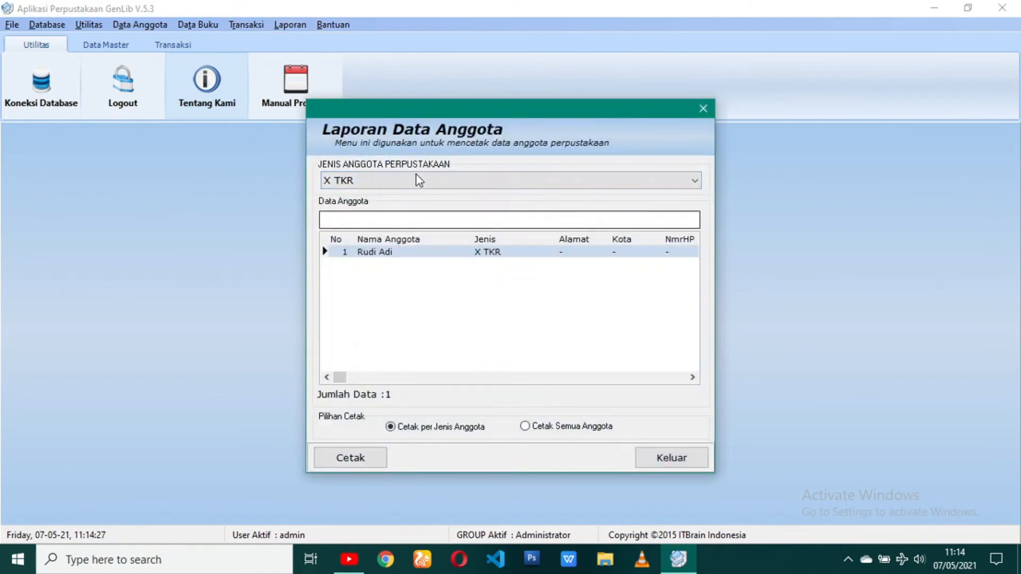
pyautogui.click(428, 187)
pyautogui.click(419, 209)
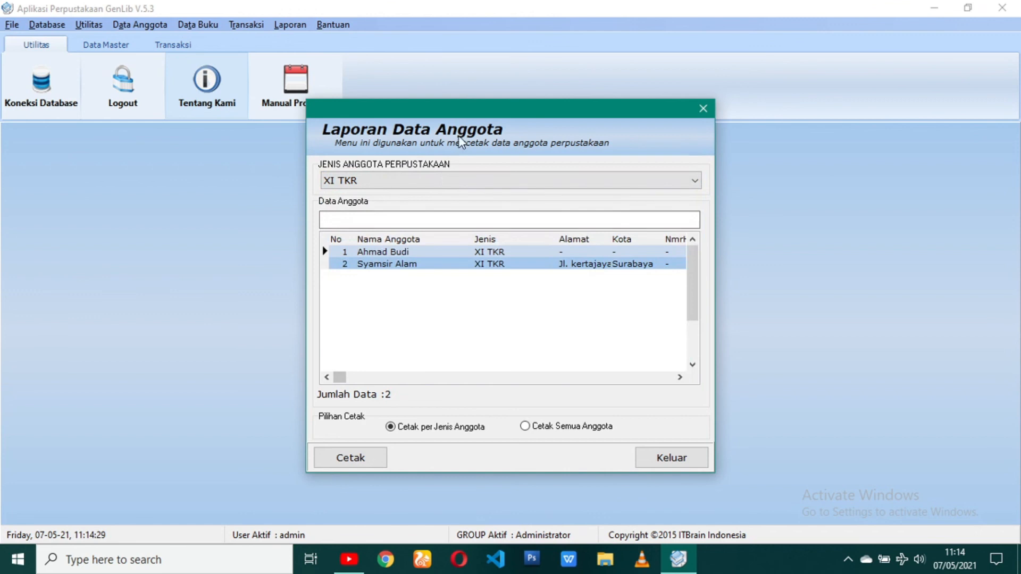
pyautogui.click(446, 180)
pyautogui.click(404, 243)
pyautogui.click(417, 184)
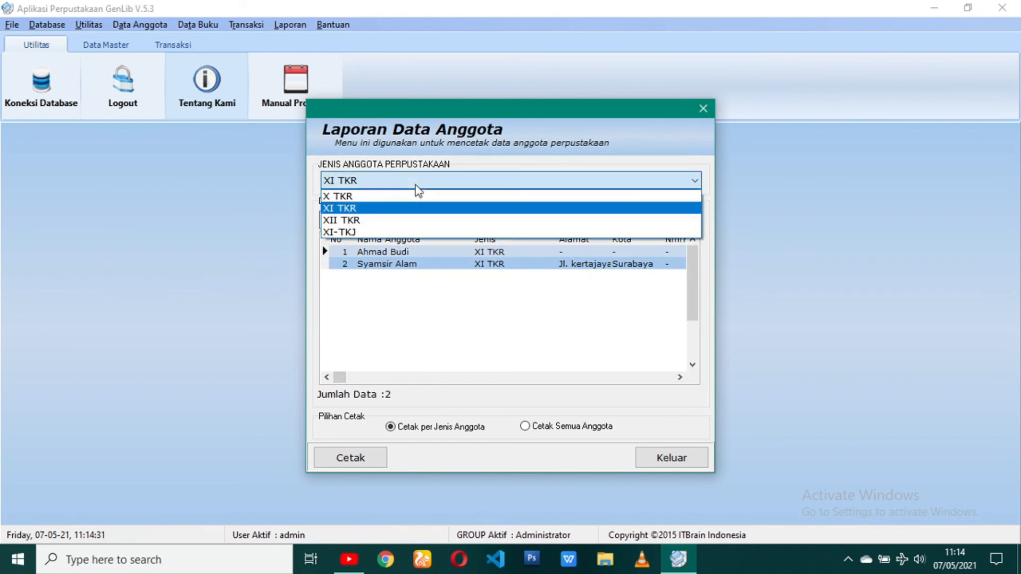
pyautogui.click(398, 232)
pyautogui.click(372, 452)
pyautogui.scroll(-3, 450, 261)
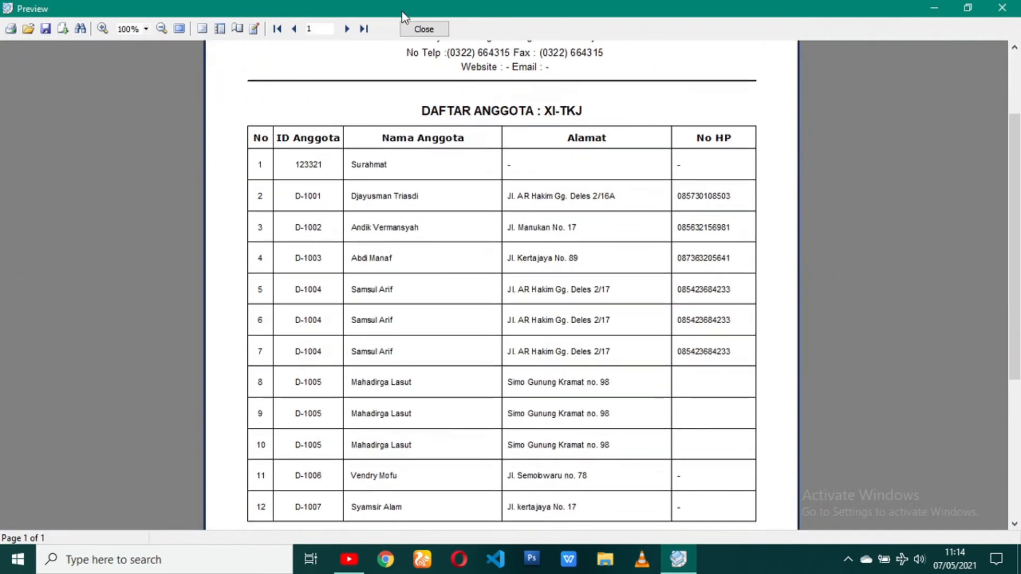
pyautogui.click(437, 33)
# Preview the member report with the option Cetak Semua Anggota and close the report form
pyautogui.click(547, 428)
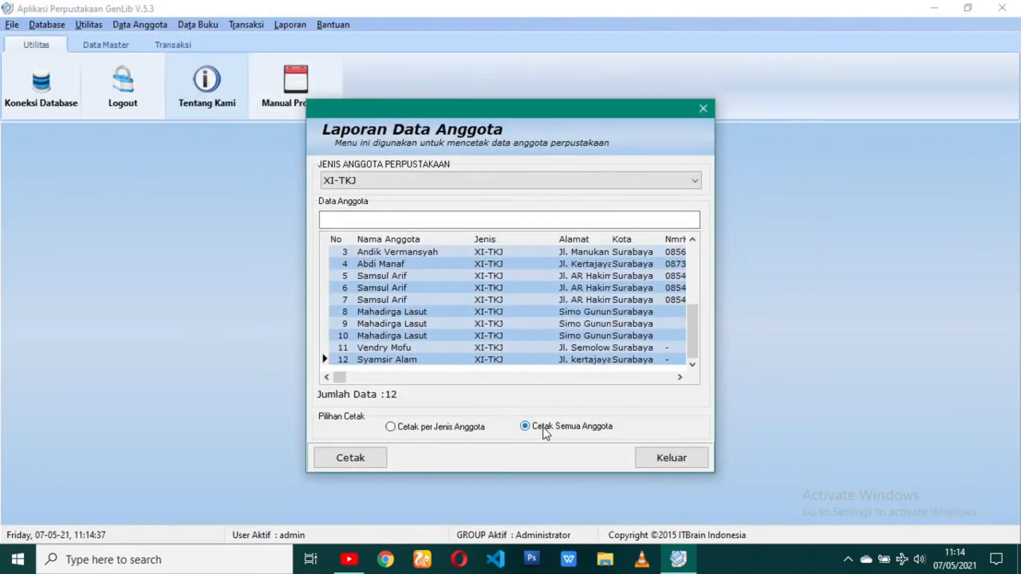
pyautogui.click(347, 468)
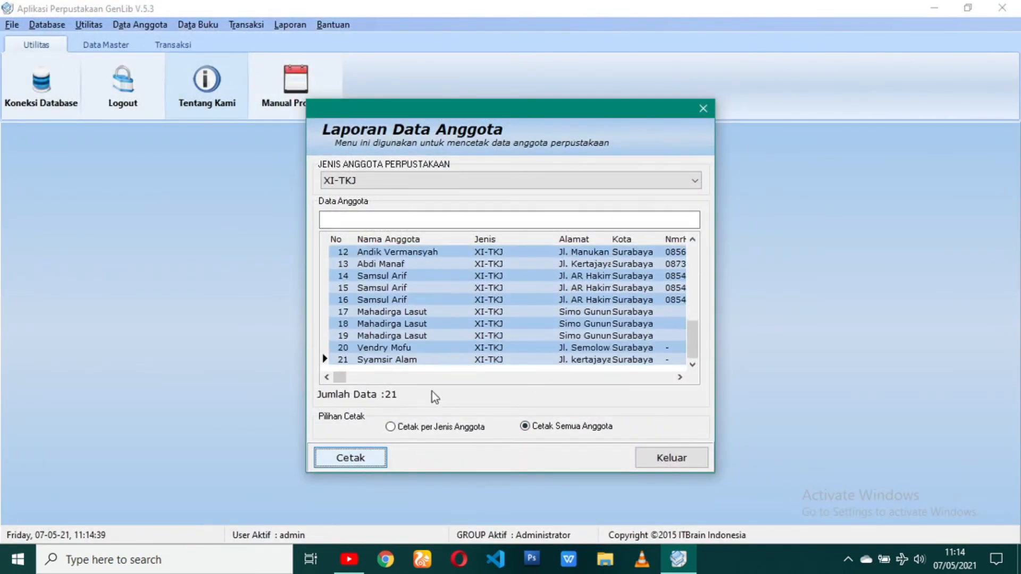
pyautogui.click(437, 28)
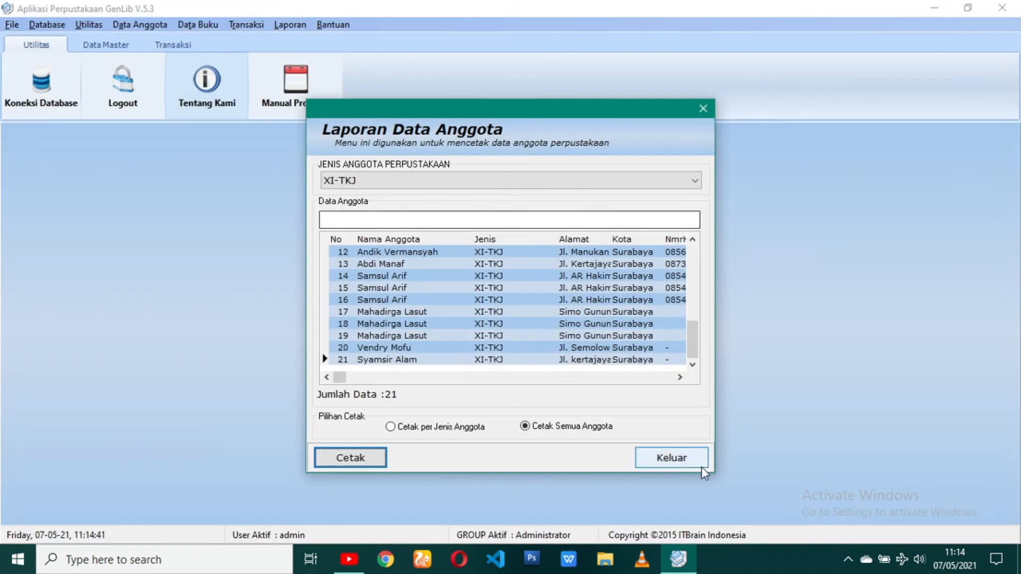
pyautogui.click(686, 463)
# Bring up the book data report (Laporan Data Buku) and preview the printout for the category Baca
pyautogui.click(290, 26)
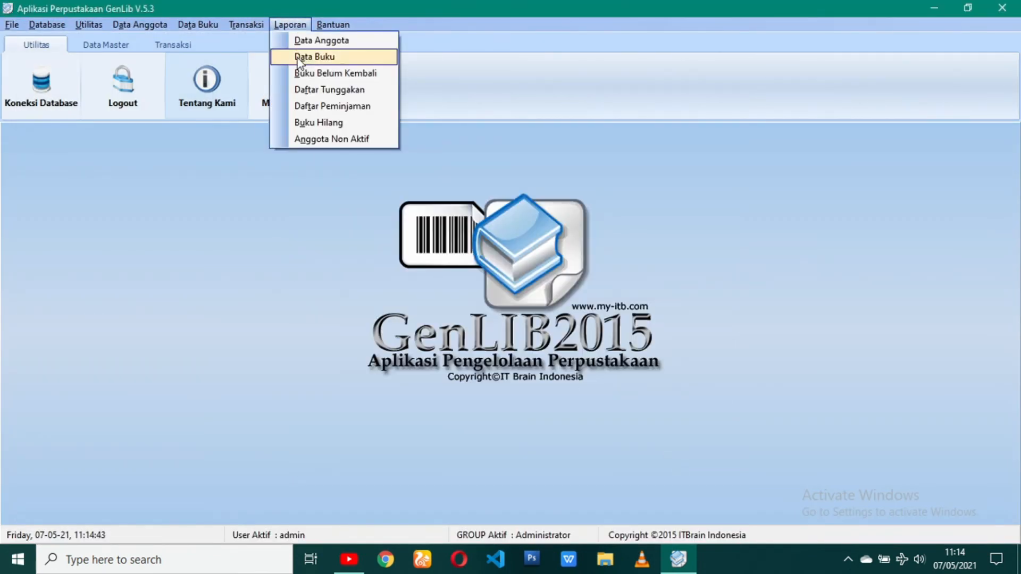
pyautogui.click(299, 57)
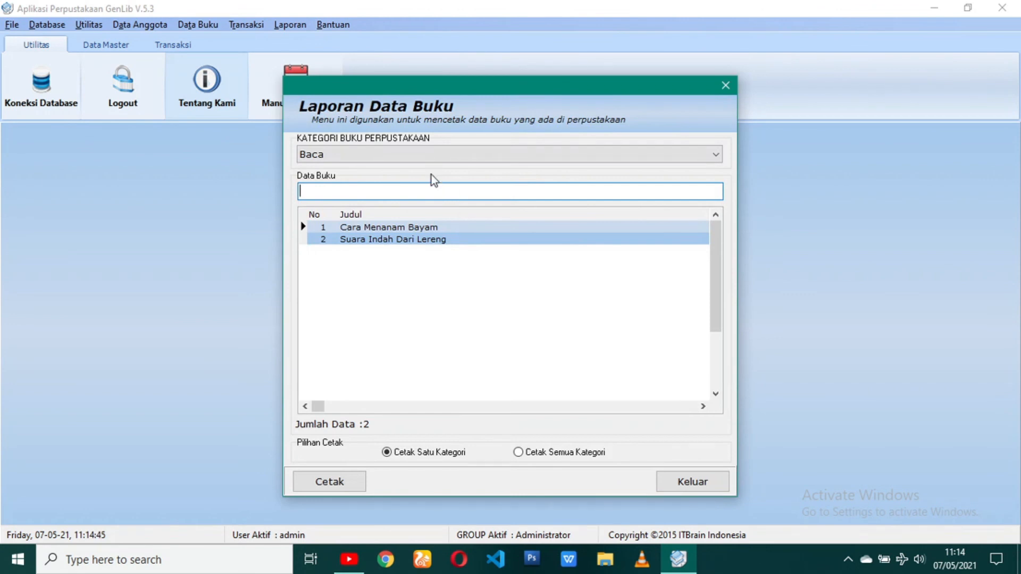
pyautogui.click(335, 484)
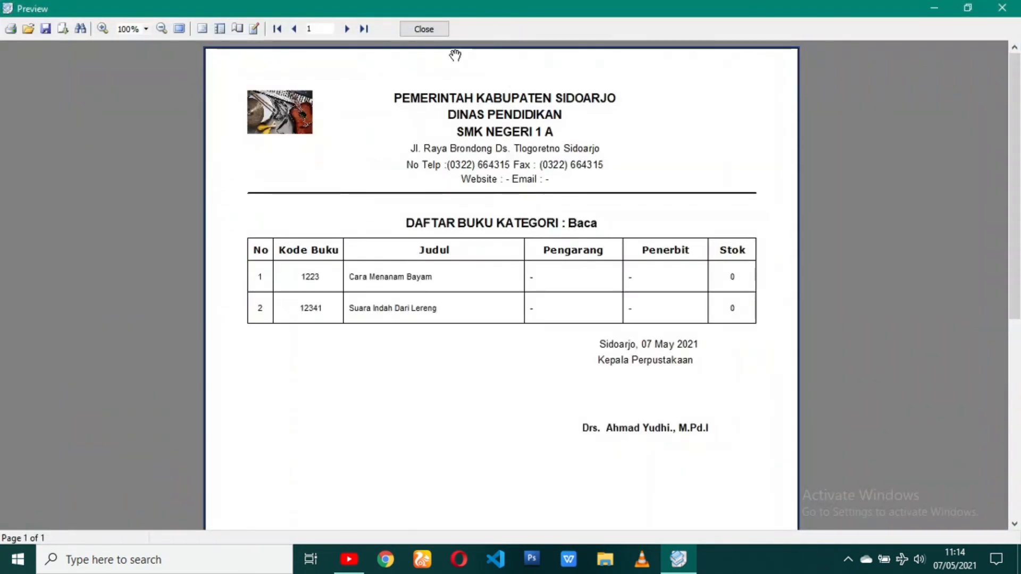
pyautogui.click(418, 31)
# Preview the book report with the option Cetak Semua Kategori and close the report form
pyautogui.click(565, 453)
pyautogui.click(348, 482)
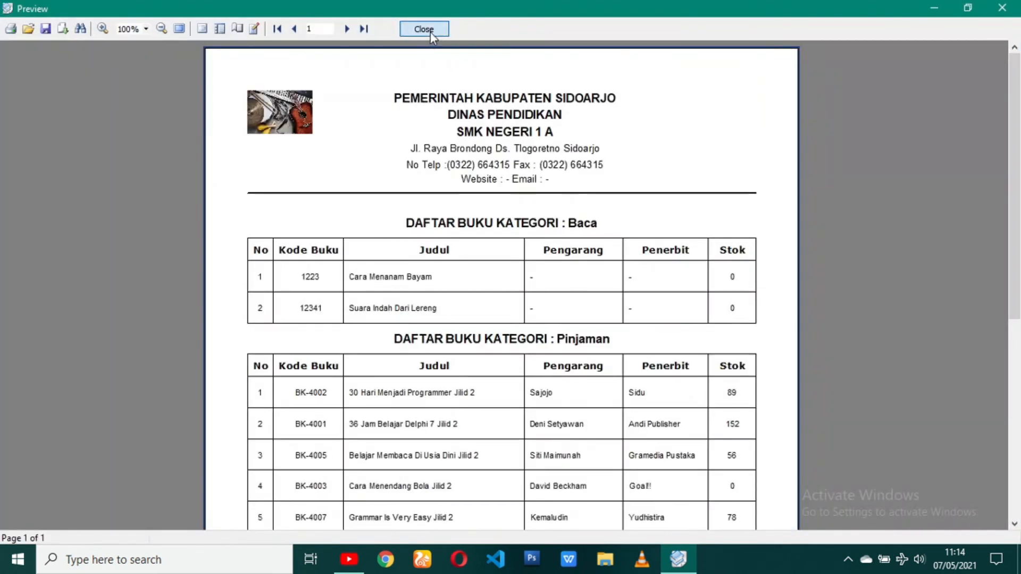
pyautogui.click(423, 27)
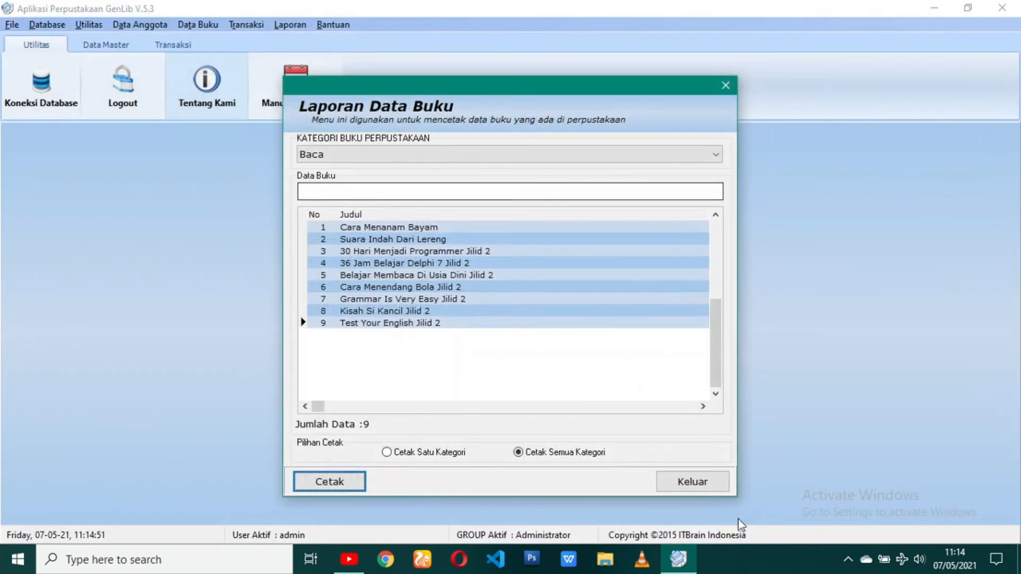
pyautogui.click(692, 482)
# View the unreturned books report (Buku Belum Kembali) and the overdue list (Daftar Tunggakan), closing each form
pyautogui.click(289, 25)
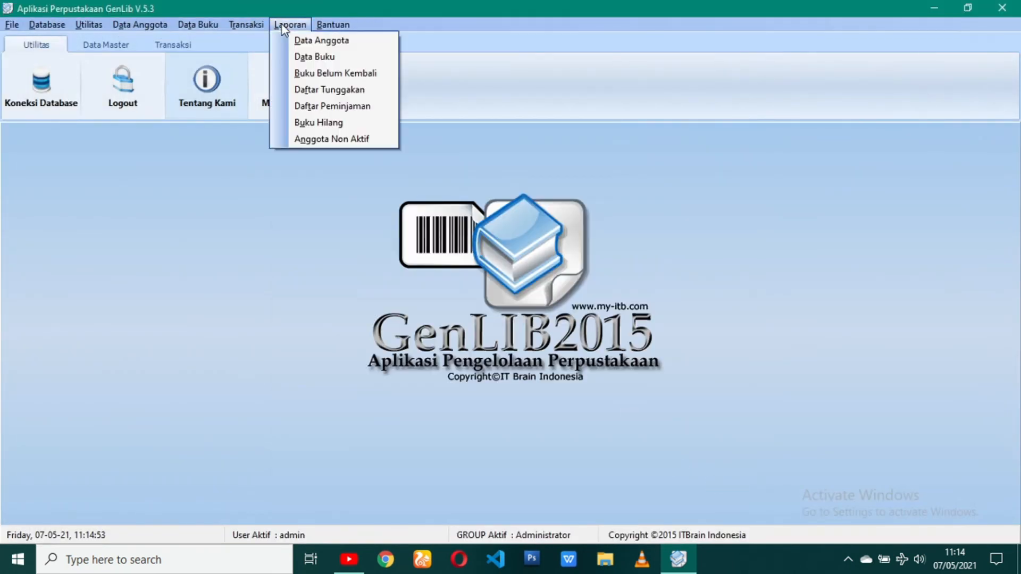
pyautogui.click(321, 74)
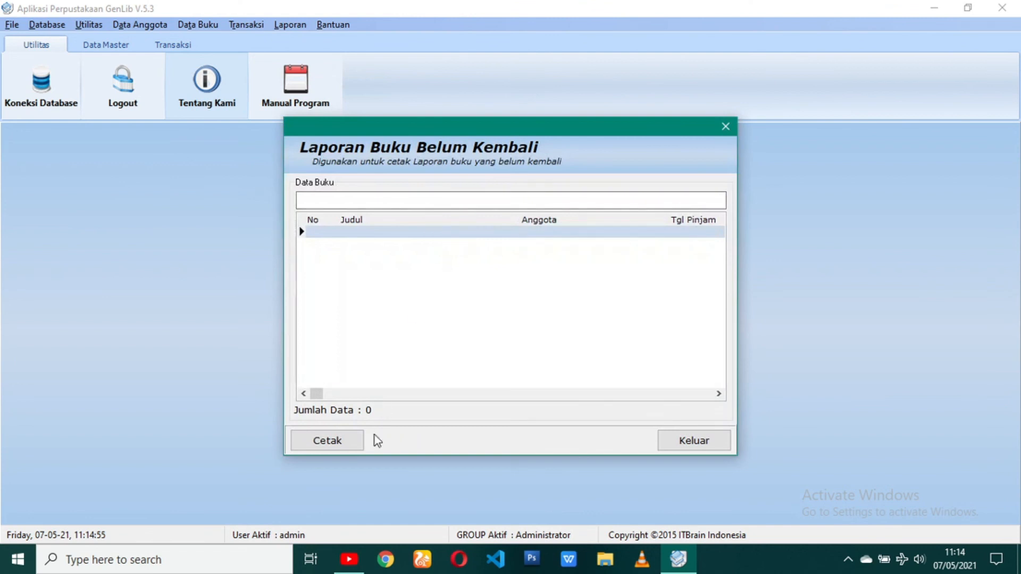
pyautogui.click(706, 438)
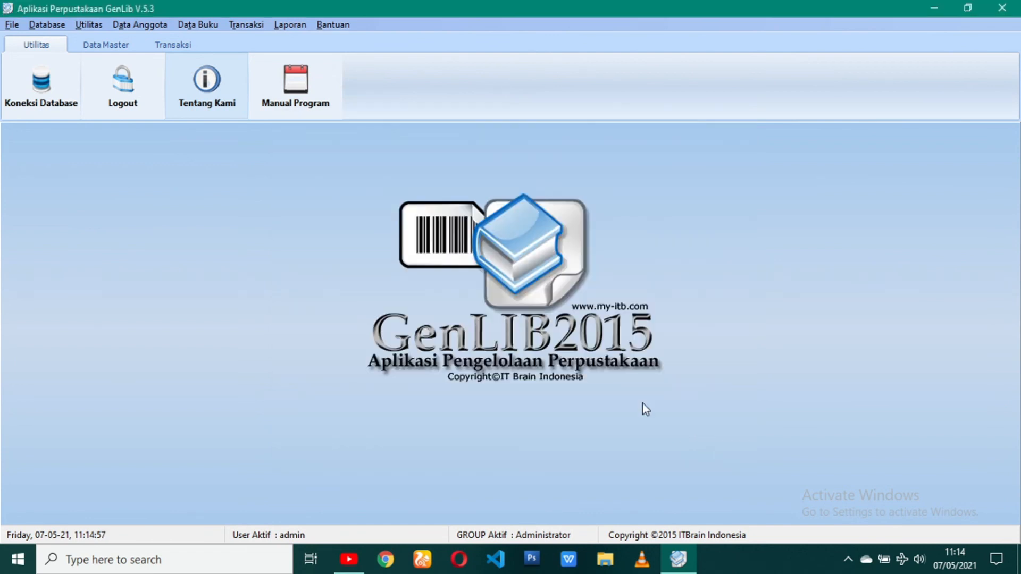
pyautogui.click(290, 24)
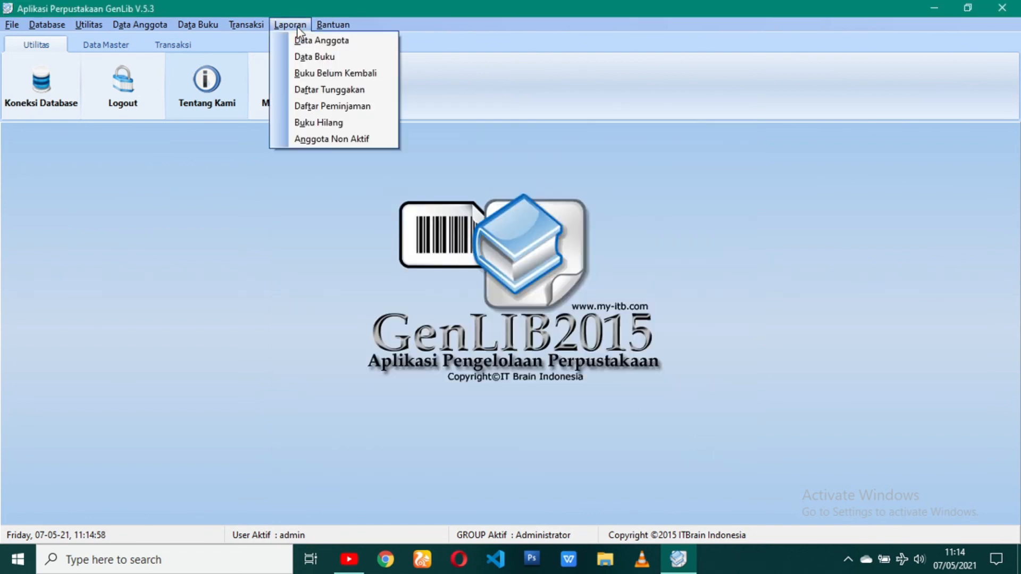
pyautogui.click(356, 89)
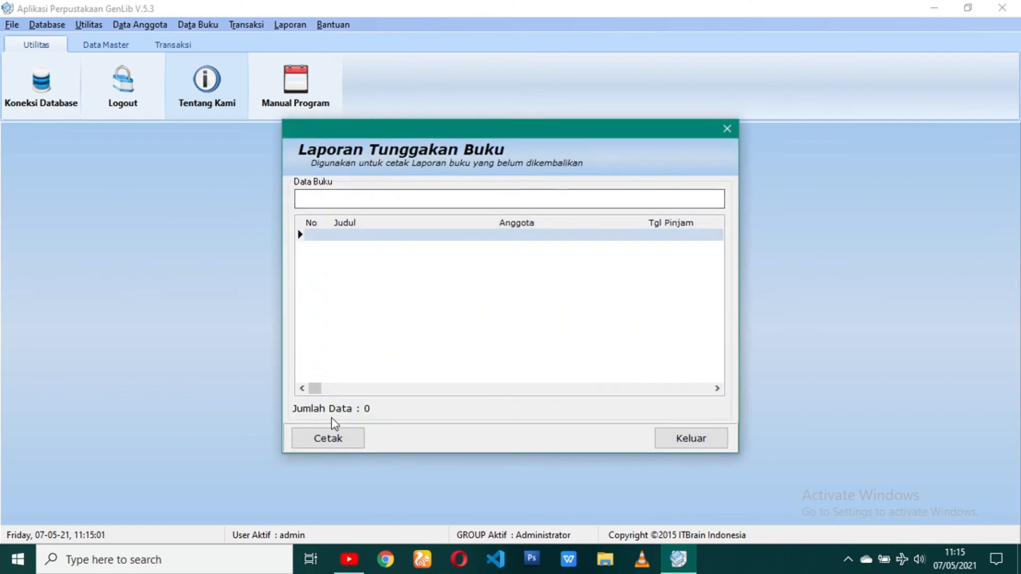
pyautogui.click(676, 438)
# Preview the book loan report (Daftar Peminjaman) for 07 May 2021 and close its form
pyautogui.click(290, 23)
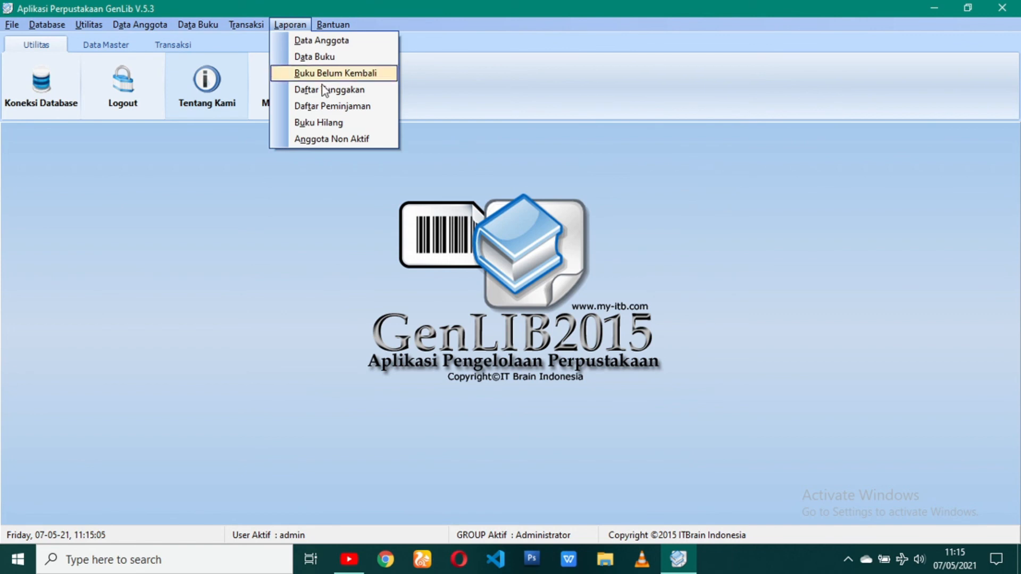
pyautogui.click(371, 110)
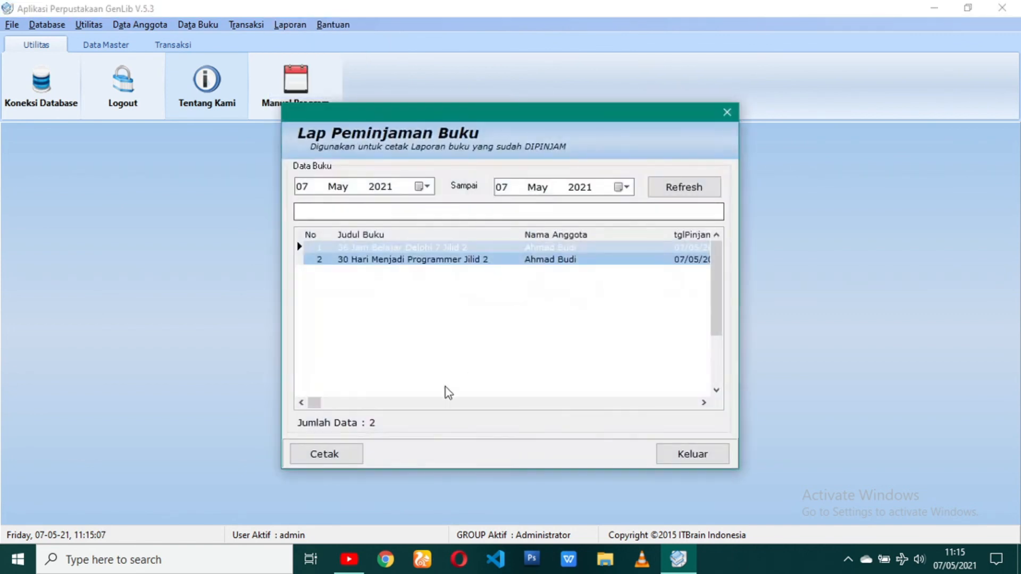
pyautogui.click(360, 460)
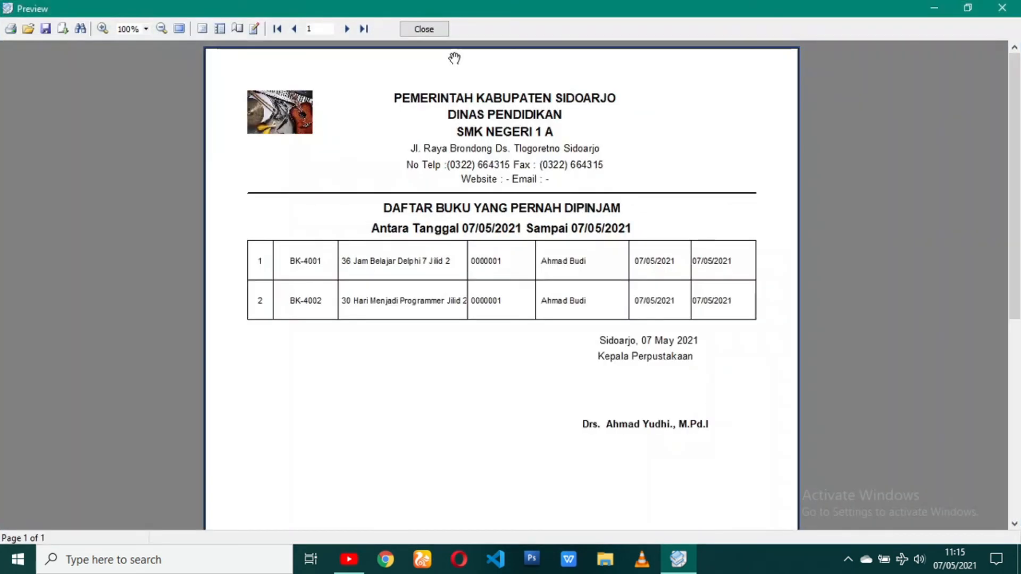
pyautogui.click(437, 30)
pyautogui.click(684, 453)
# Preview the printout of the lost books report (Buku Hilang) and close its form
pyautogui.click(276, 26)
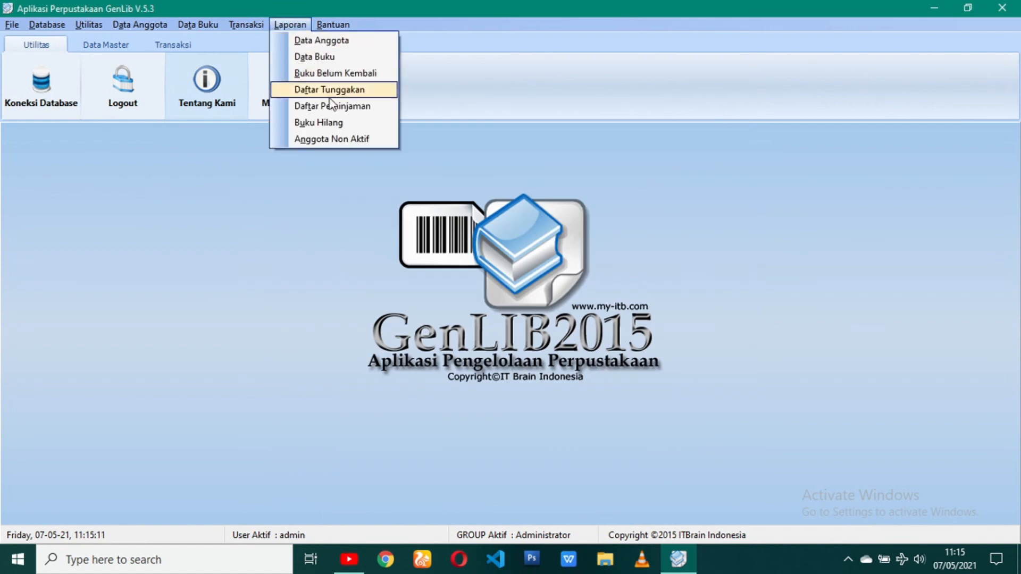
pyautogui.click(359, 130)
pyautogui.click(352, 435)
pyautogui.click(424, 28)
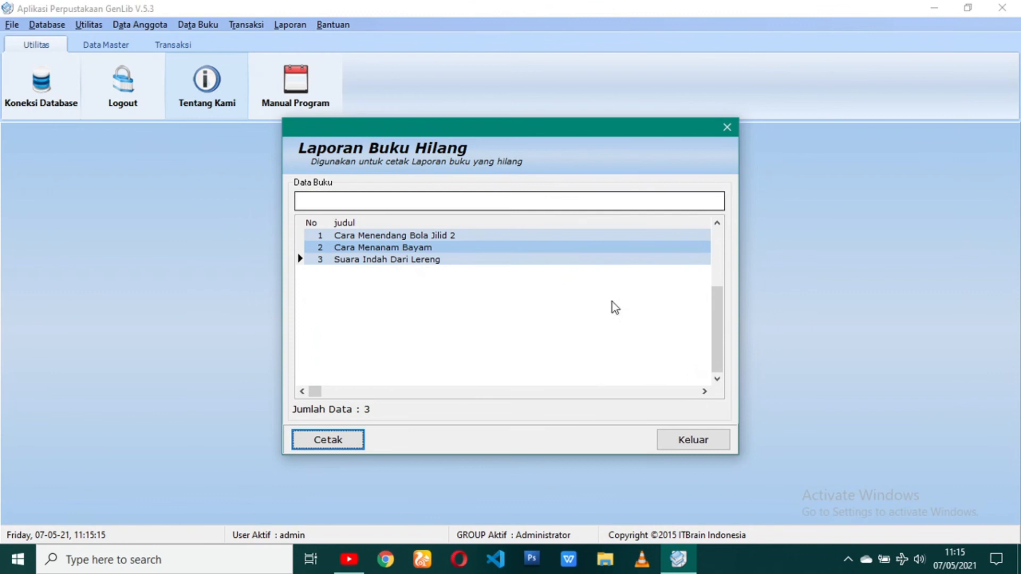
pyautogui.click(691, 438)
# Bring up the inactive members report (Anggota Non Aktif), preview its printout, and close the preview
pyautogui.click(276, 27)
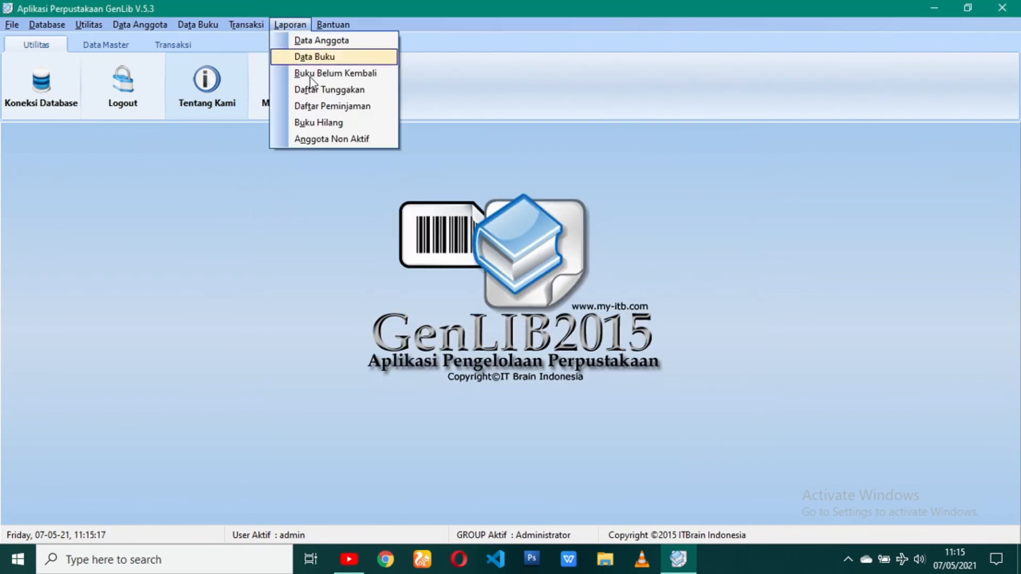
pyautogui.click(374, 139)
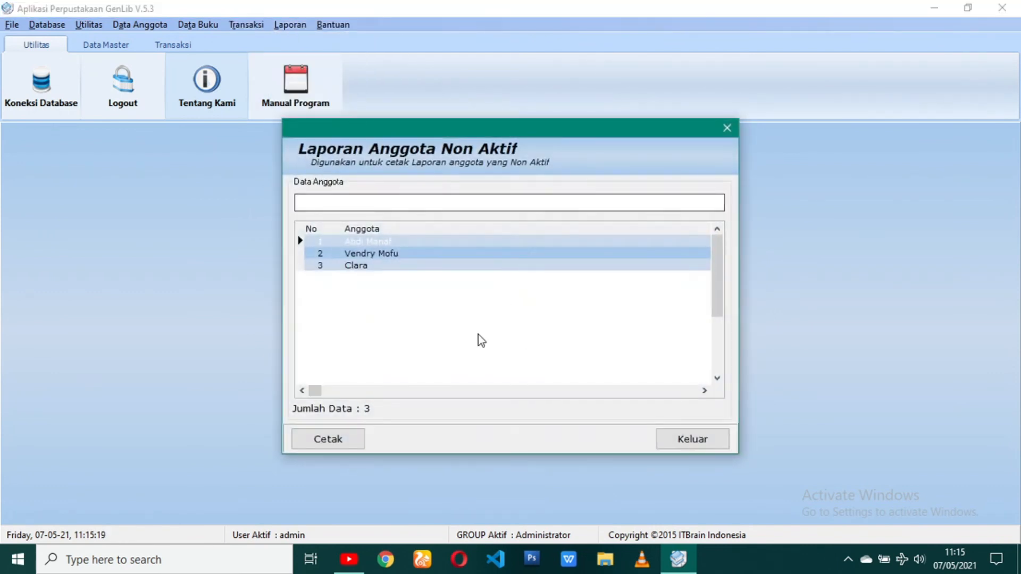
pyautogui.click(352, 440)
pyautogui.click(424, 29)
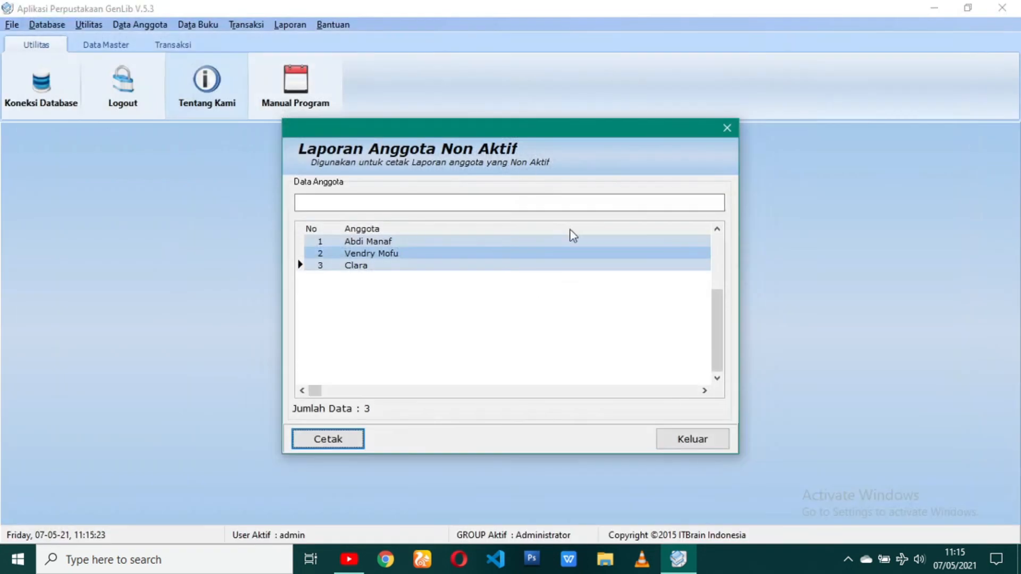
# Close the inactive members report form (Laporan Anggota Non Aktif)
pyautogui.click(713, 435)
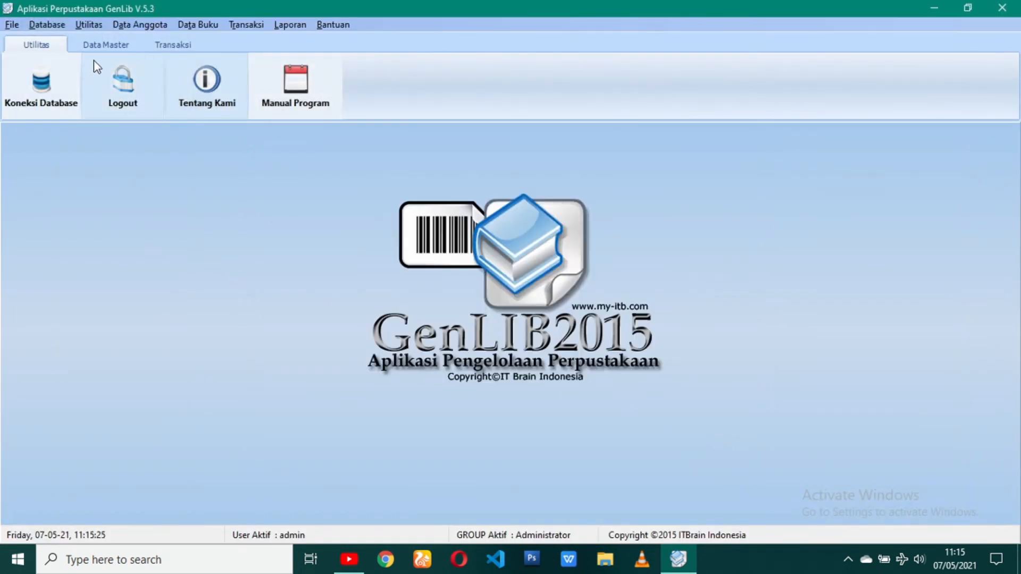
pyautogui.click(100, 48)
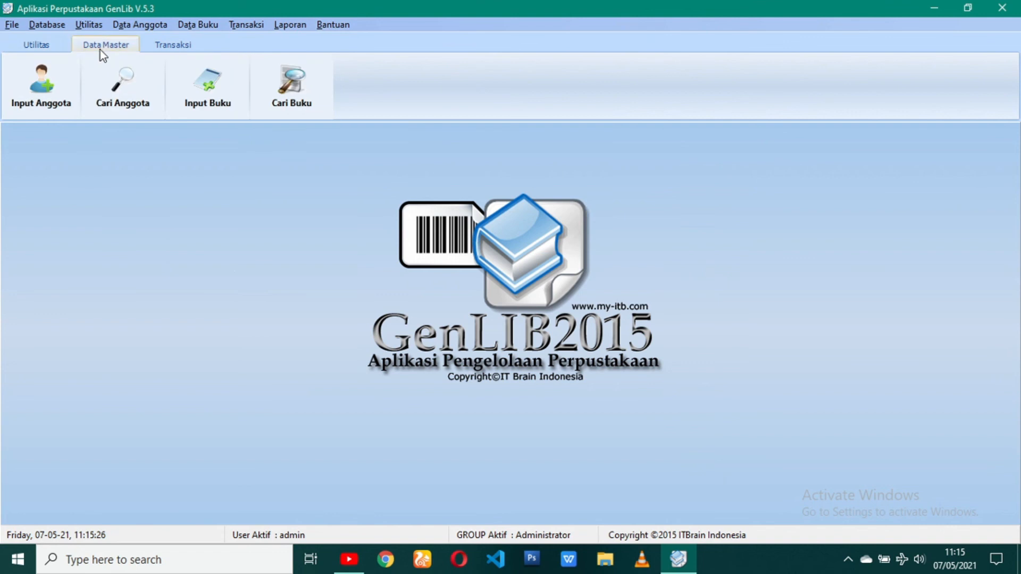
pyautogui.click(170, 47)
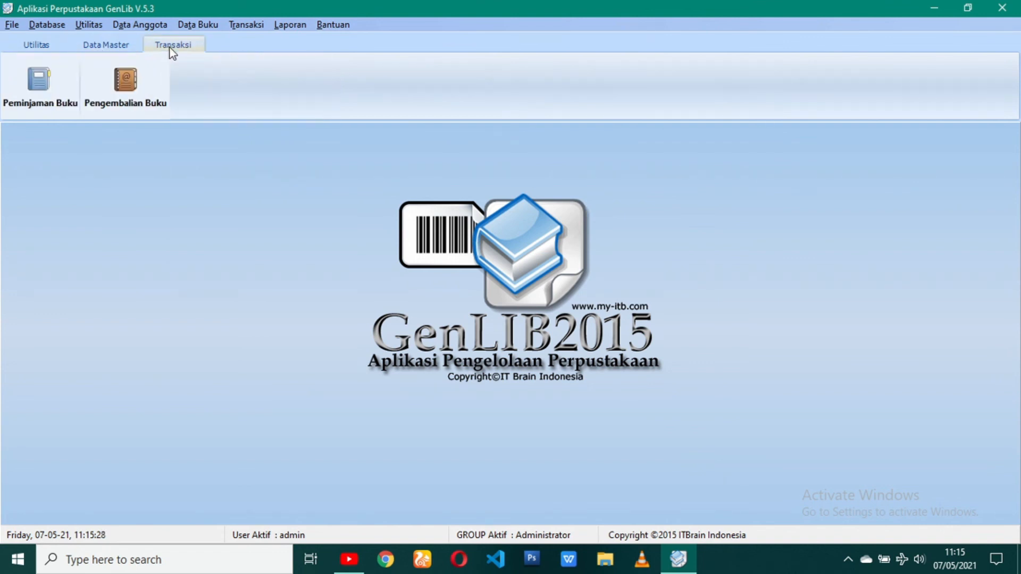
pyautogui.click(125, 47)
# Log out of the admin account, dismiss the login form without signing in, and exit the library program
pyautogui.click(56, 46)
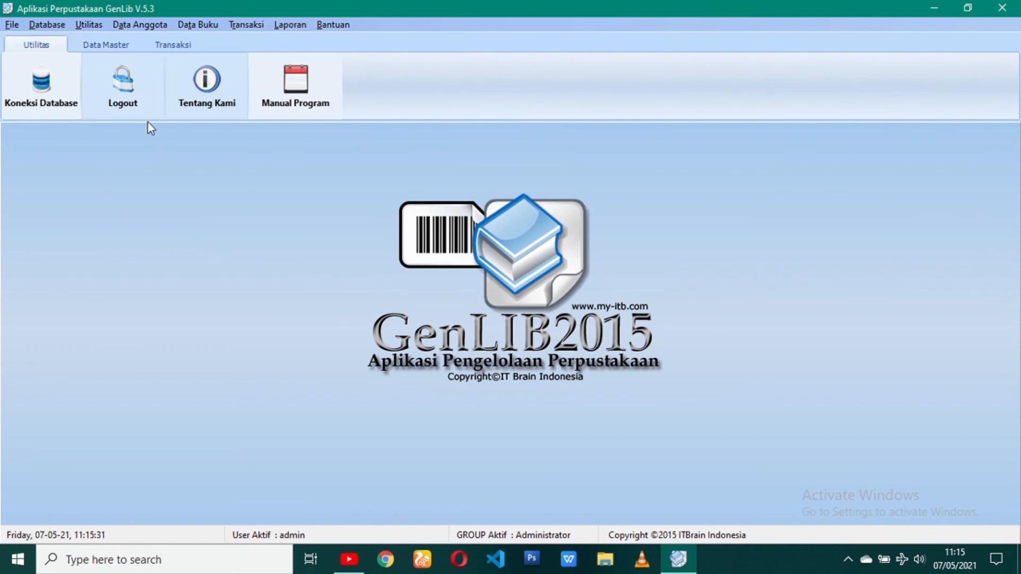
pyautogui.click(142, 108)
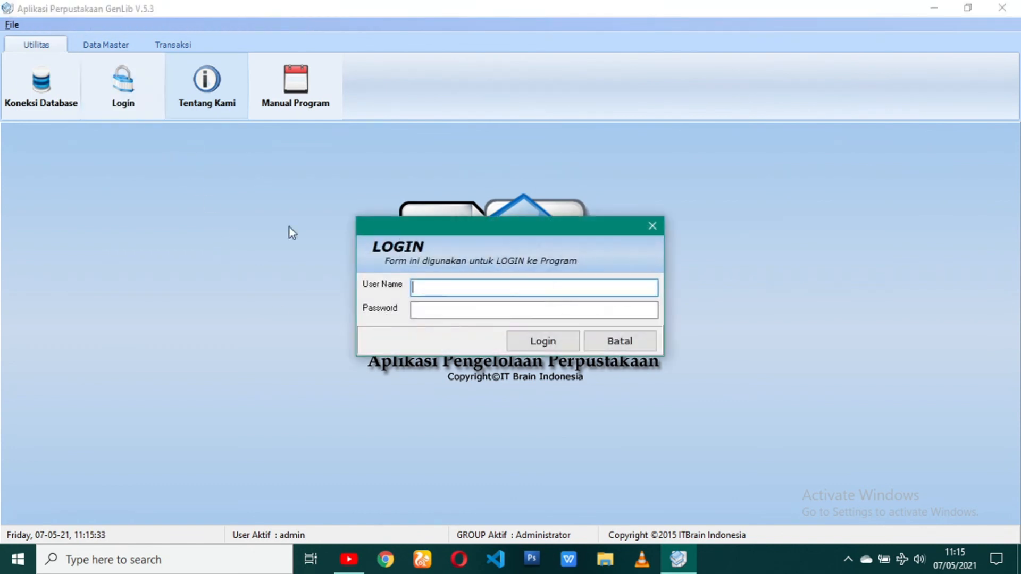
pyautogui.click(654, 226)
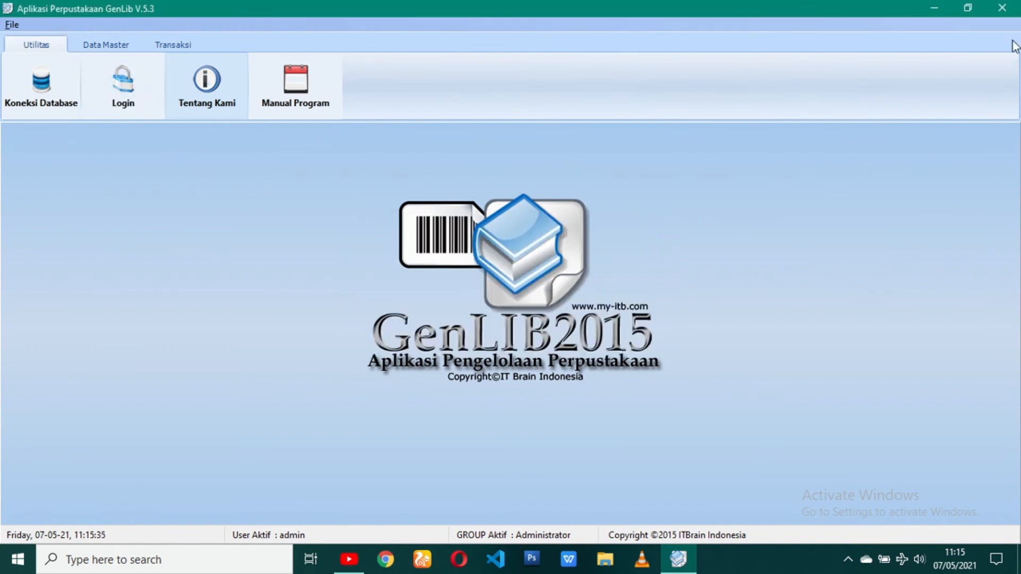
pyautogui.click(1003, 8)
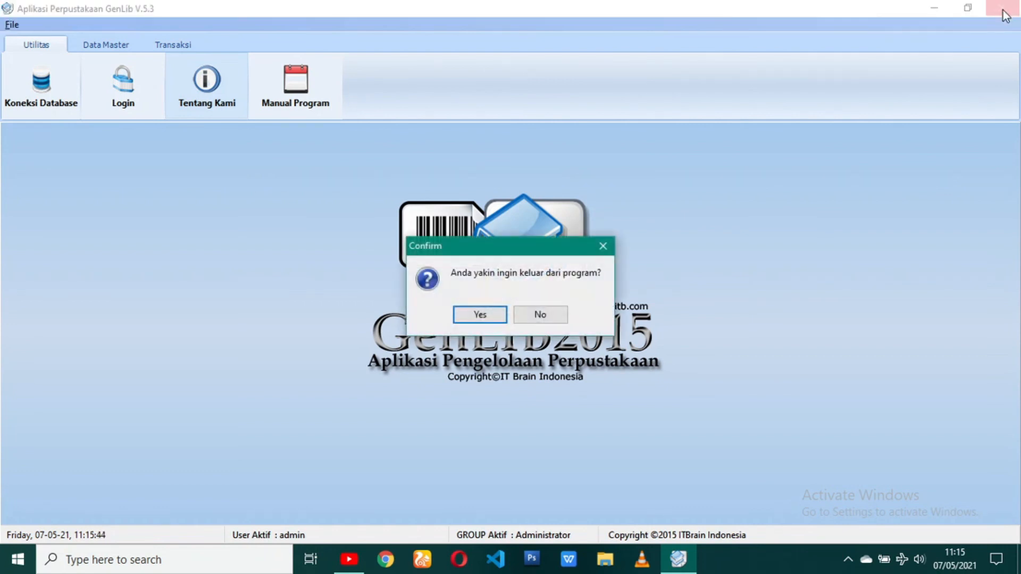
pyautogui.click(463, 325)
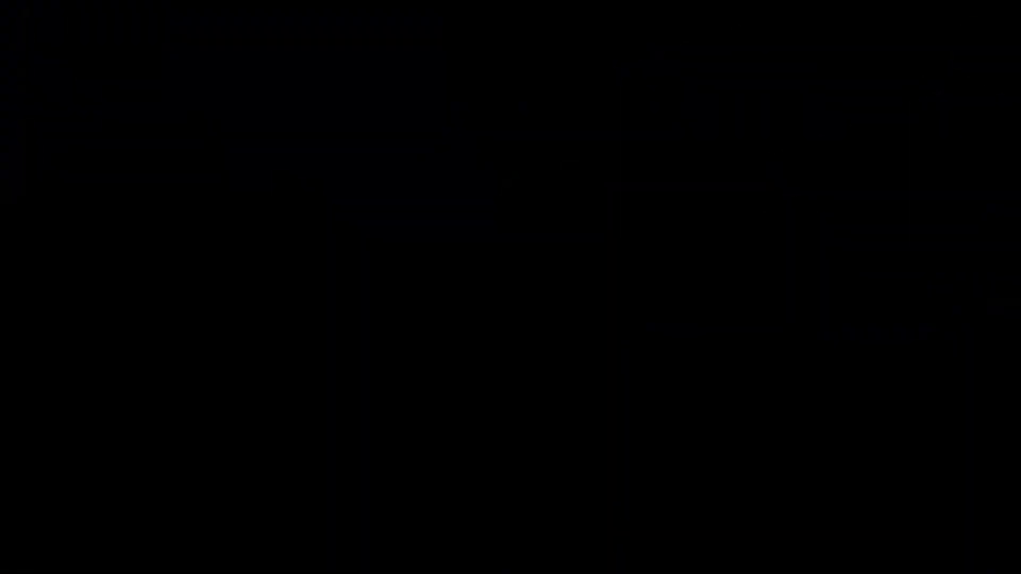